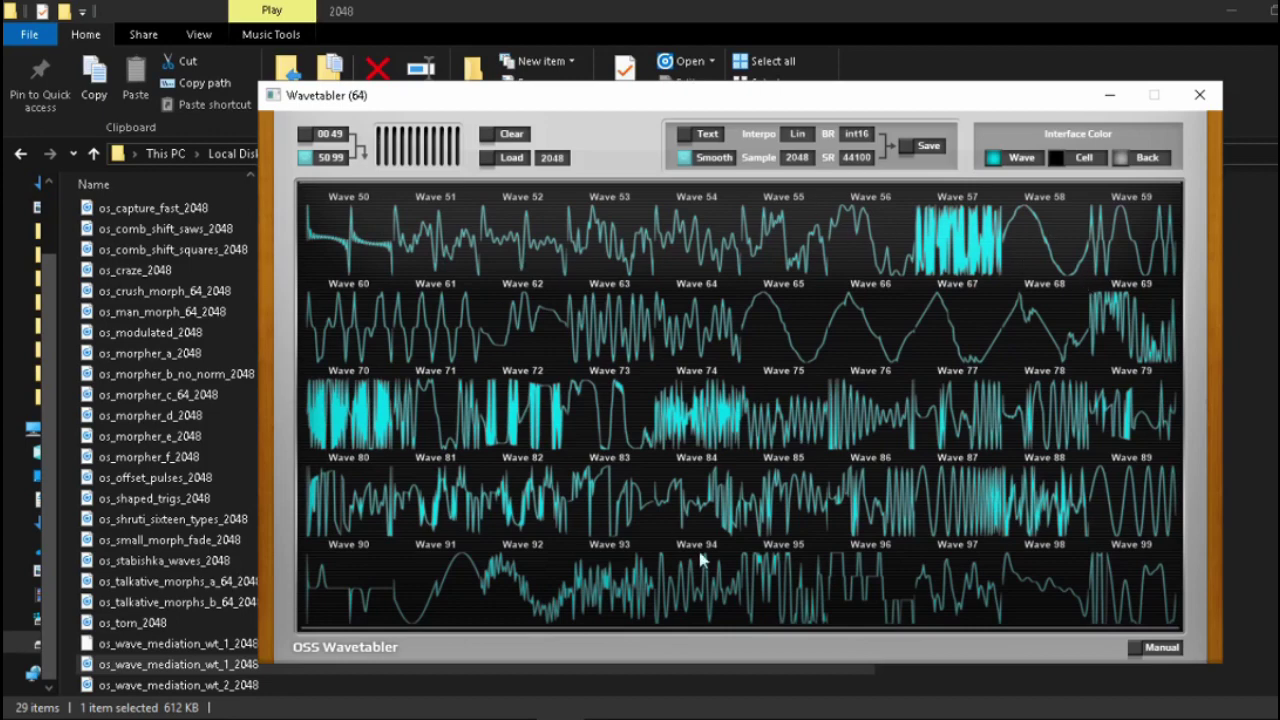
Step: Switch back and forth between the Waves 0–49 and Waves 50–99 banks, ending on 50–99
left_click(305, 135)
left_click(306, 157)
left_click(305, 140)
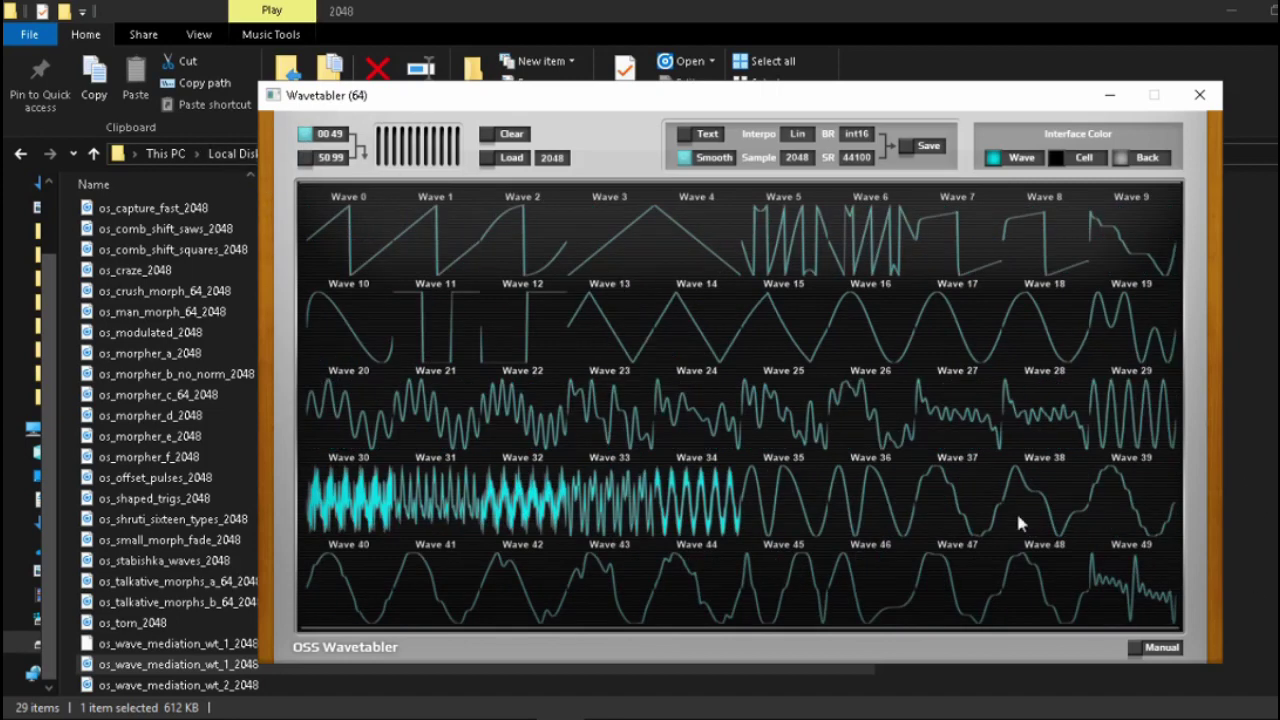
left_click(305, 157)
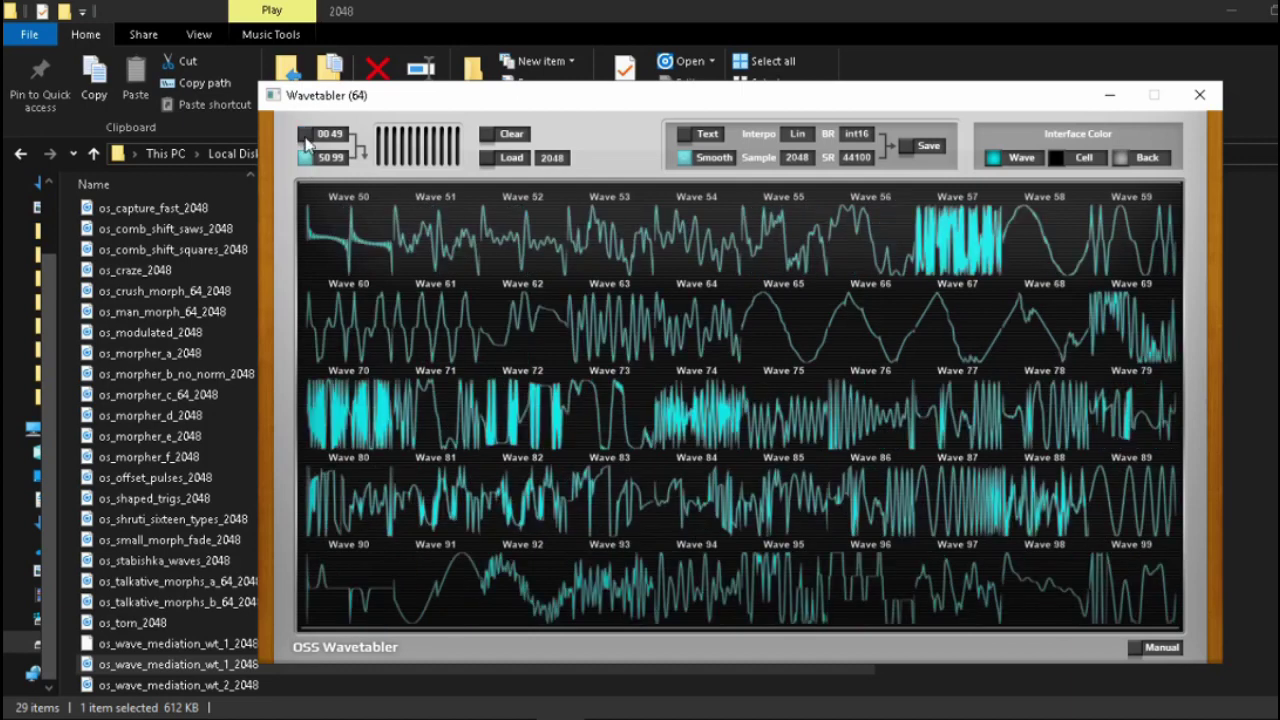
left_click(305, 135)
left_click(306, 157)
left_click(307, 134)
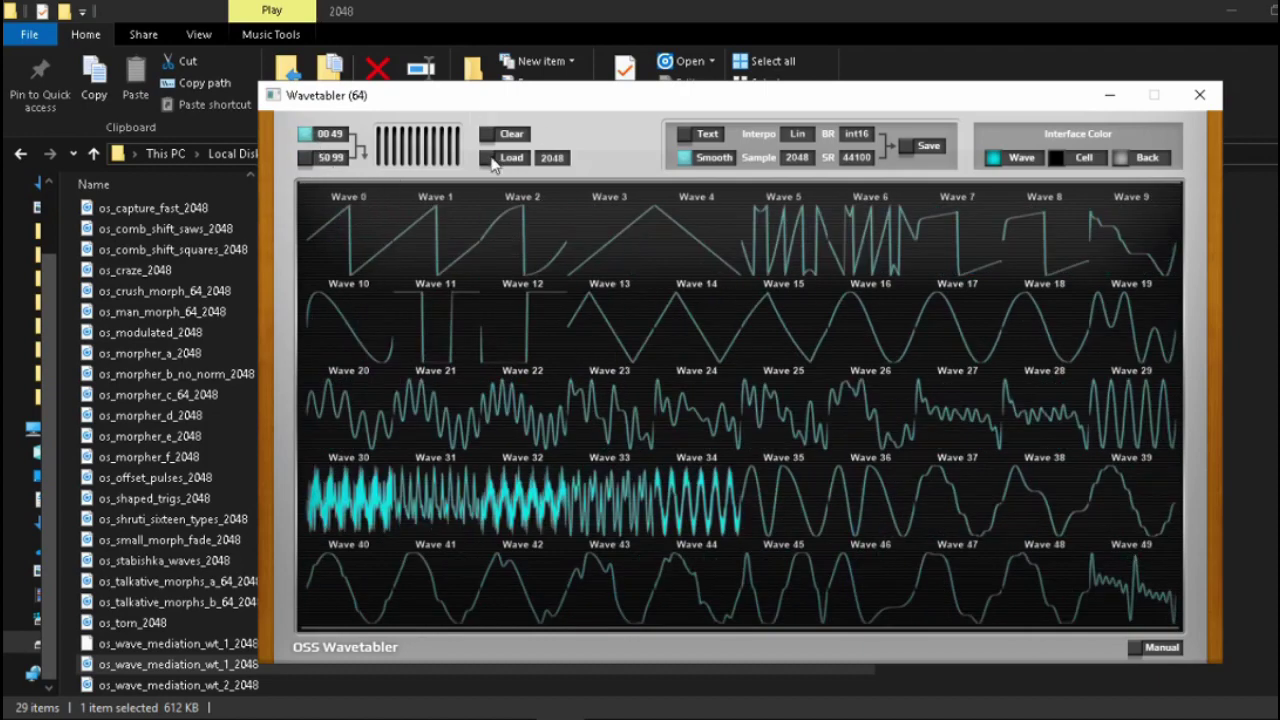
left_click(308, 160)
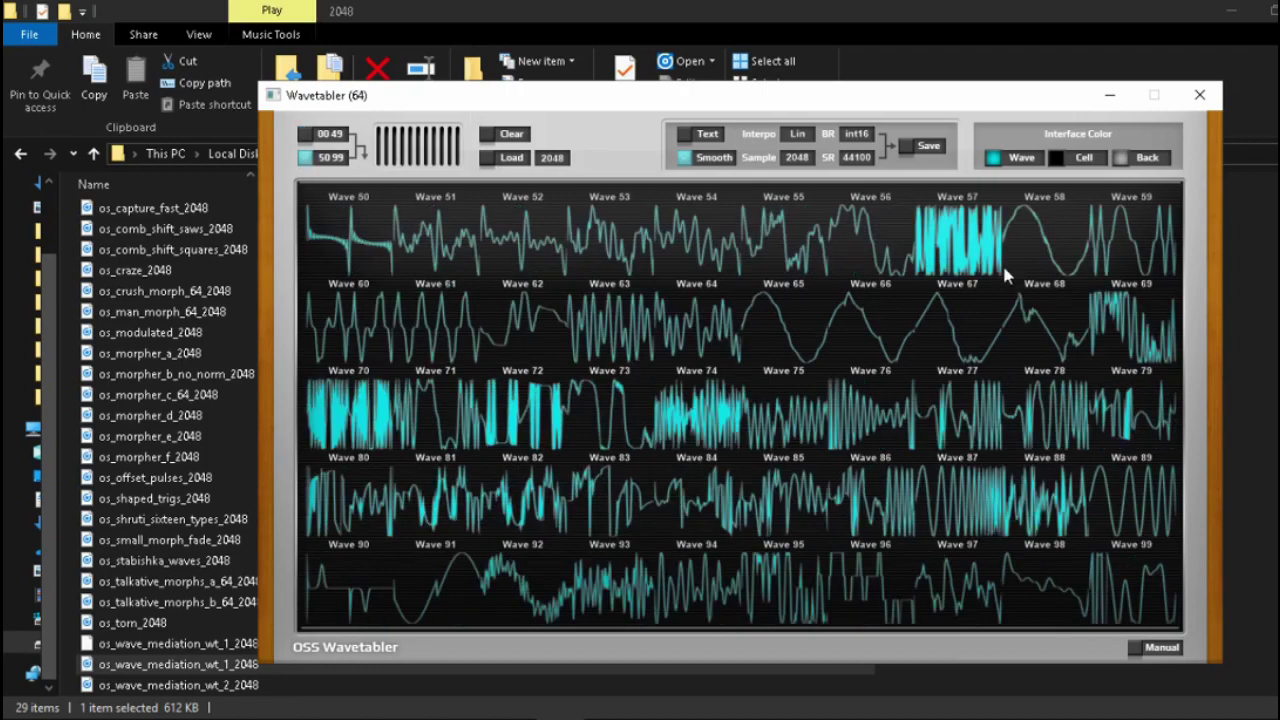
left_click(310, 137)
left_click(331, 163)
Step: Clear every waveform from the wavetable and check the wave sizes offered in the 2048 dropdown
left_click(487, 140)
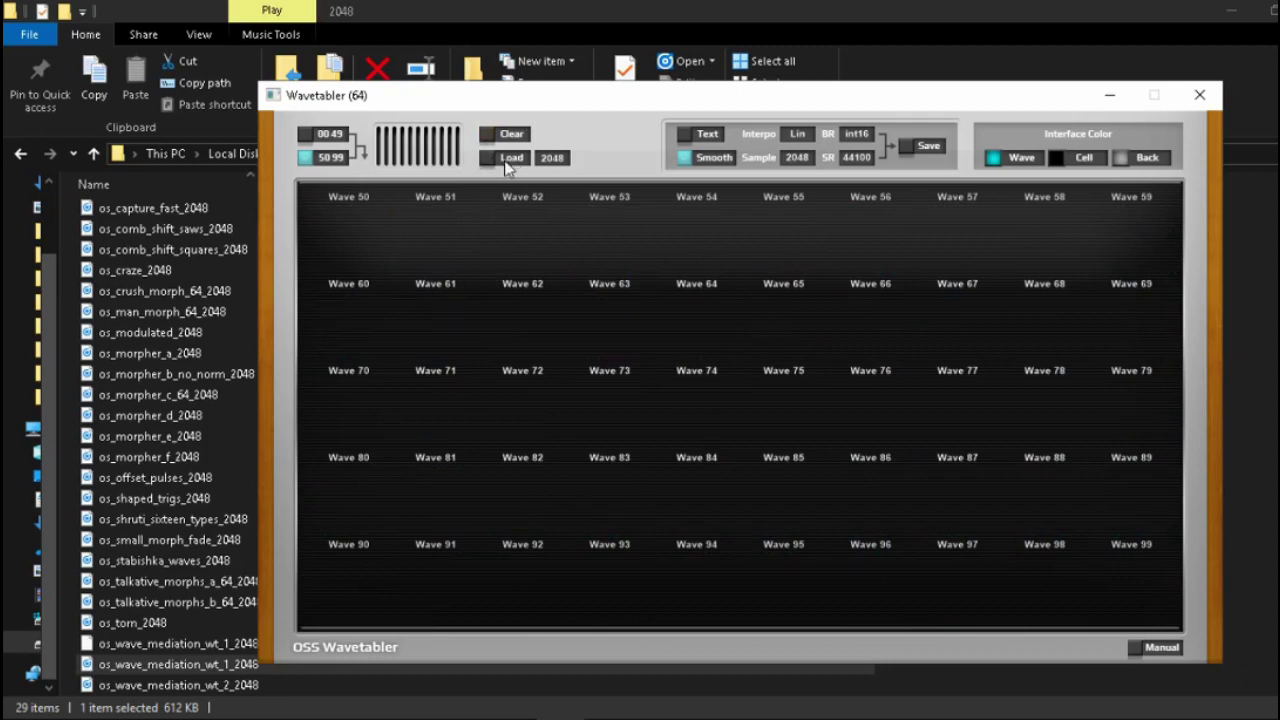
left_click(558, 160)
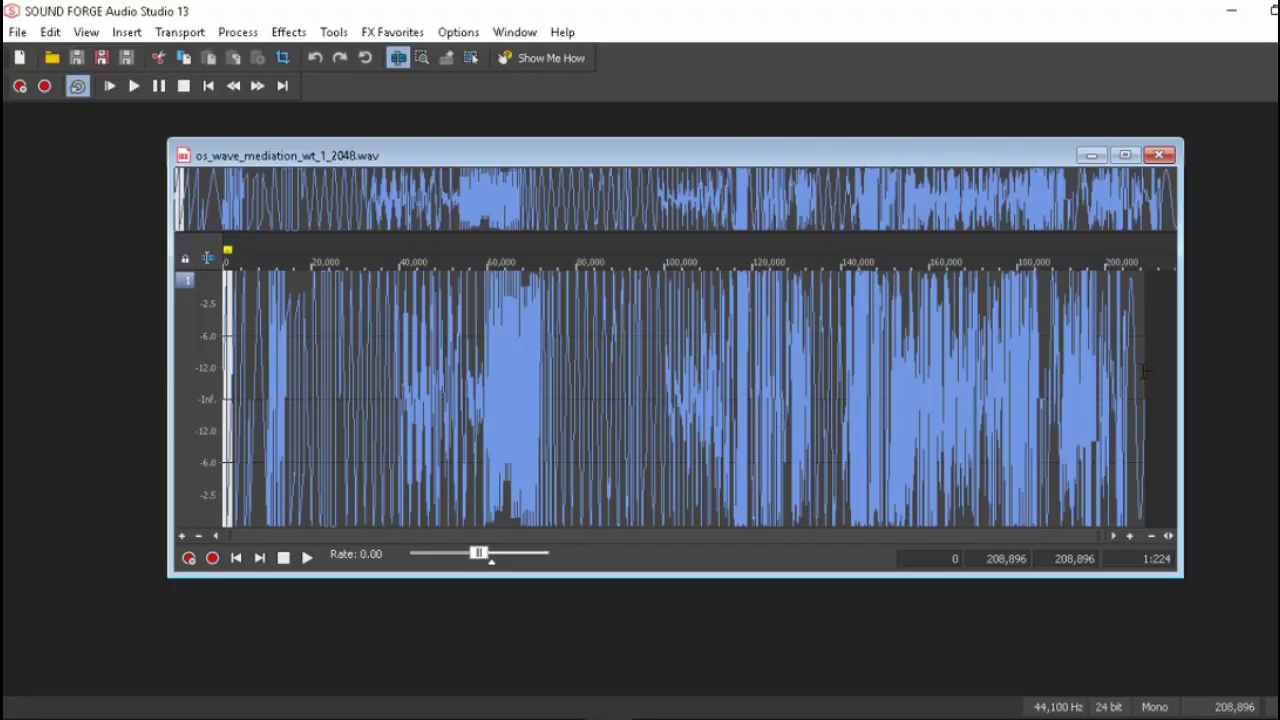
Step: Zoom into the waveform, mark the first cycle's end, and magnify the level around sample 2,048
scroll(248, 383, "up", 10)
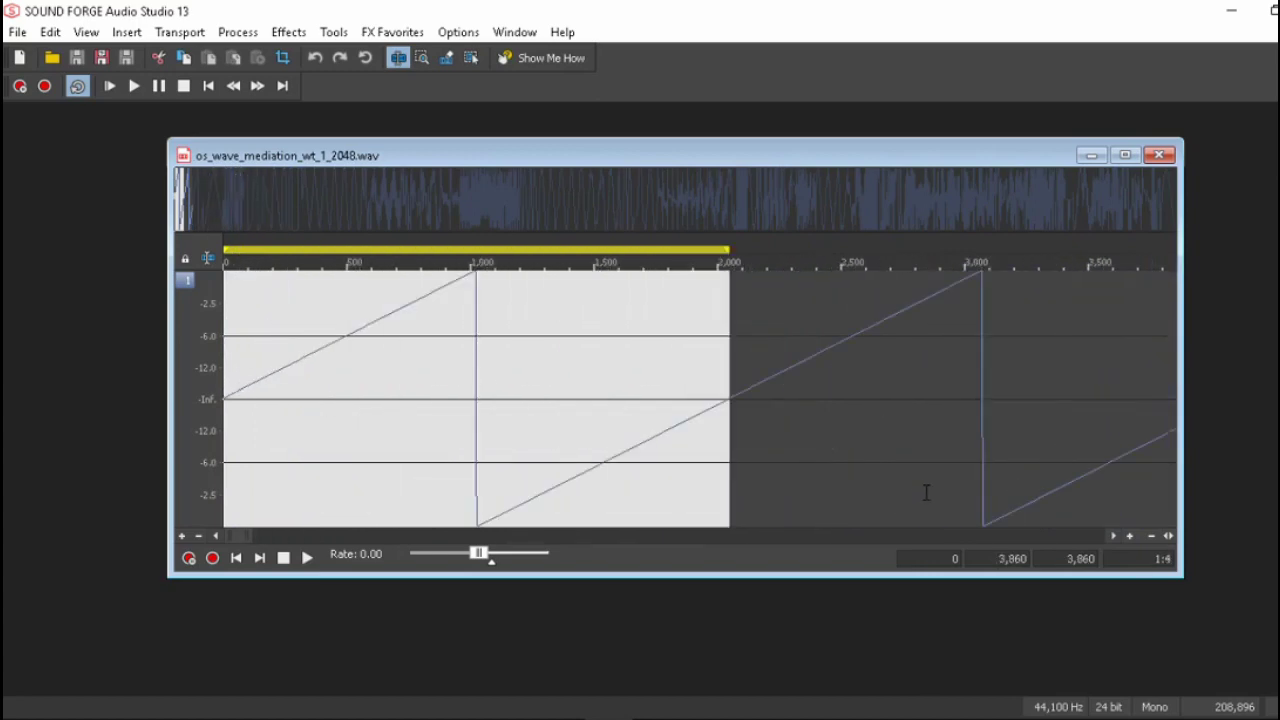
scroll(880, 482, "up", 1)
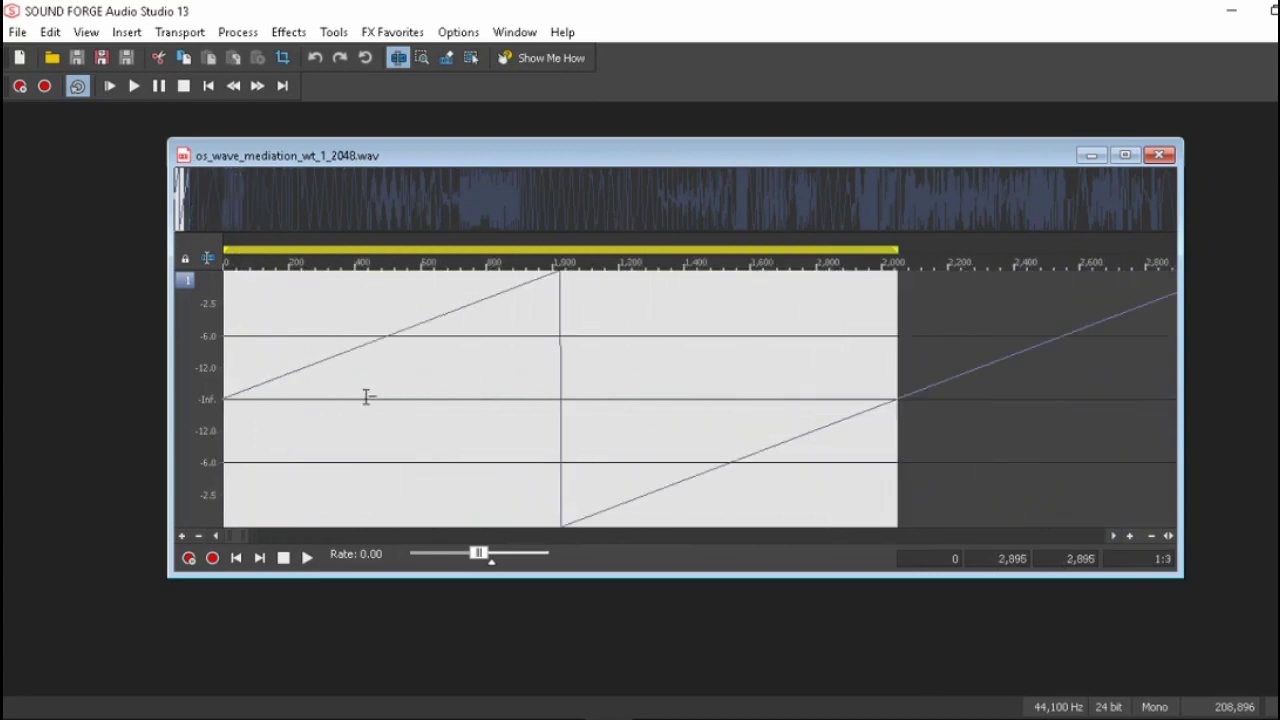
left_click(903, 397)
scroll(915, 397, "up", 5)
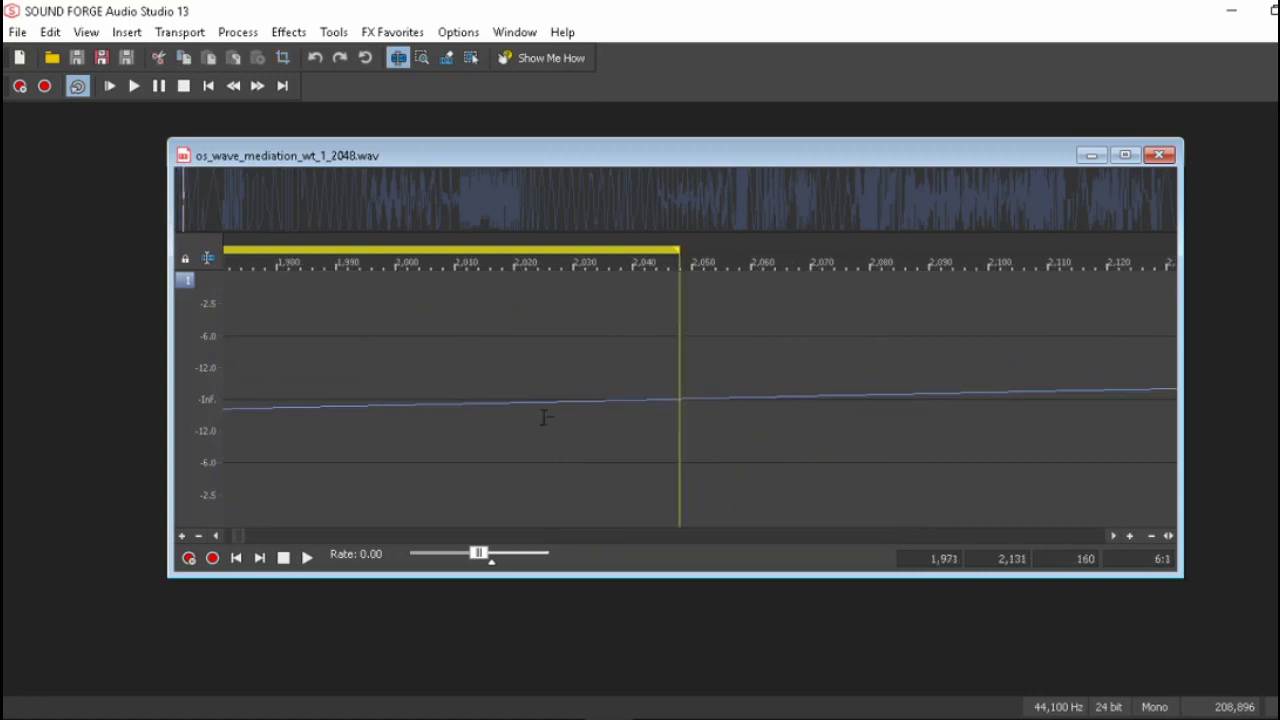
left_click(181, 535)
left_click(181, 535)
left_click(181, 535)
Step: Zoom the level back out, select the second cycle from samples 2,000–4,000, and zoom out
scroll(720, 363, "up", 1)
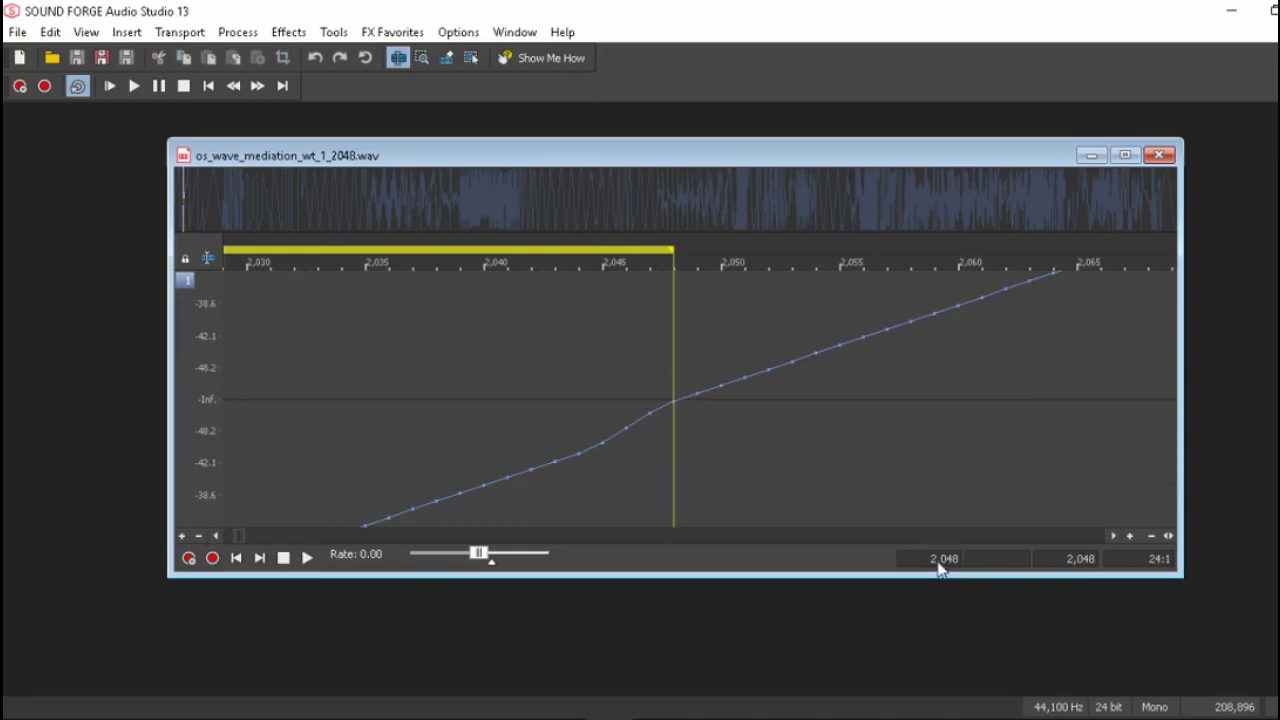
scroll(643, 371, "down", 2)
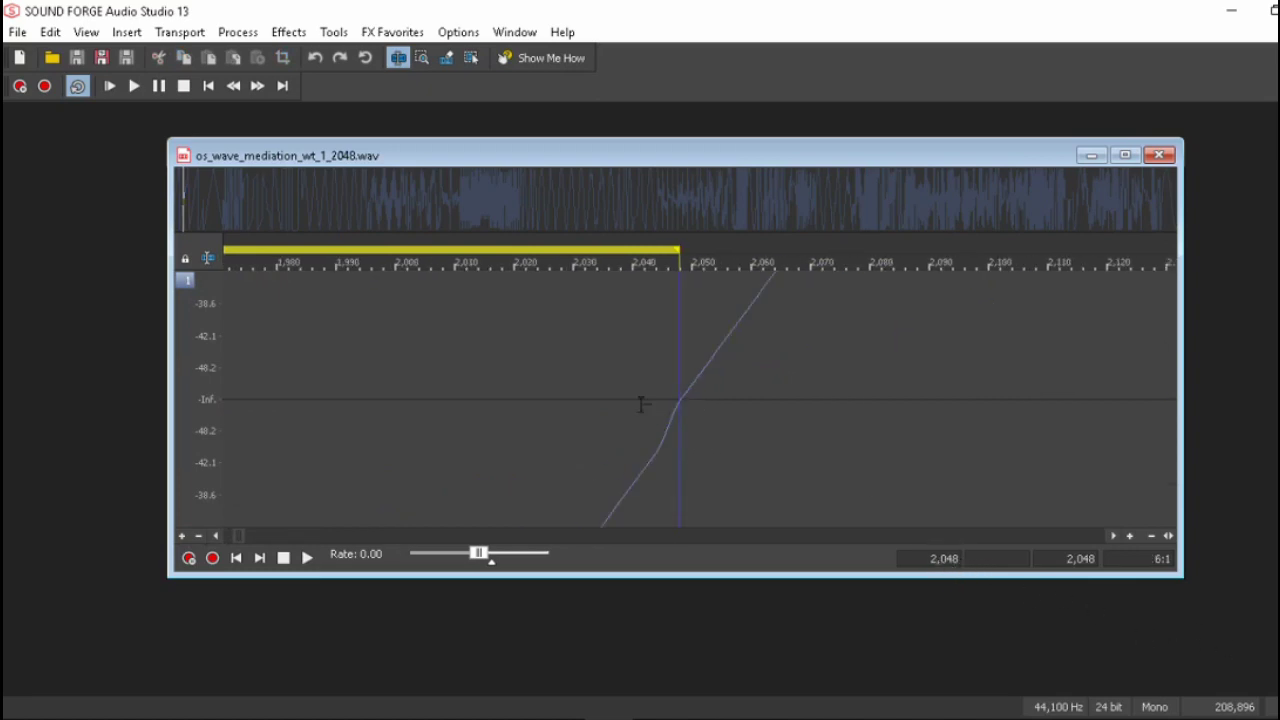
left_click(198, 536)
left_click(198, 536)
left_click(198, 536)
scroll(589, 371, "down", 6)
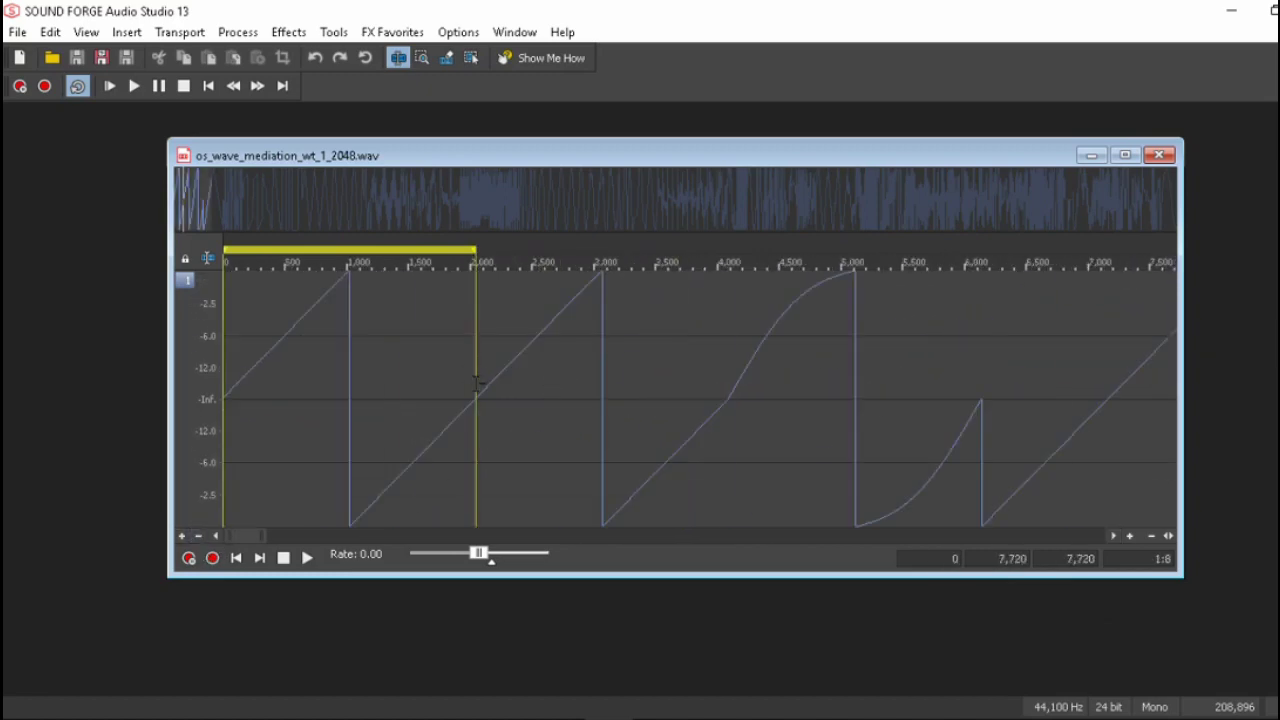
left_click_drag(472, 398, 980, 392)
scroll(980, 392, "down", 5)
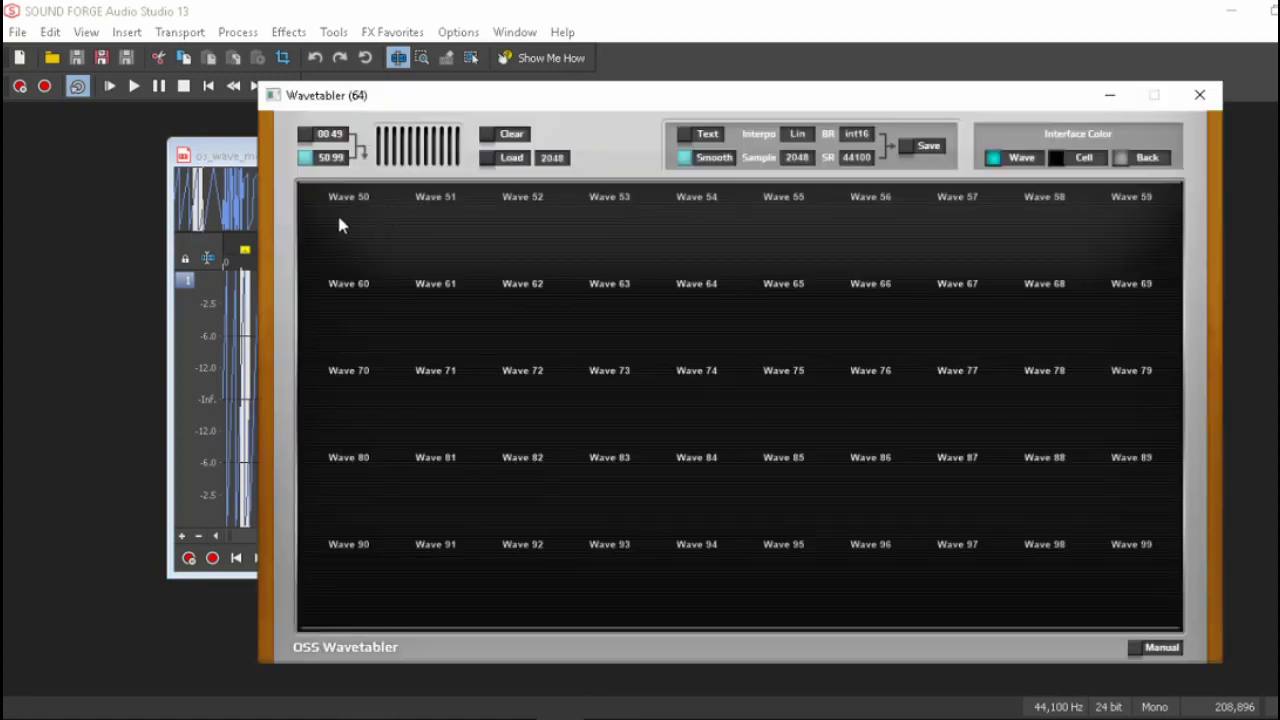
Step: Show Waves 0–49, keep size 2048, and load os_wave_mediation_wt_1_2048 from the 2048 folder
left_click(309, 135)
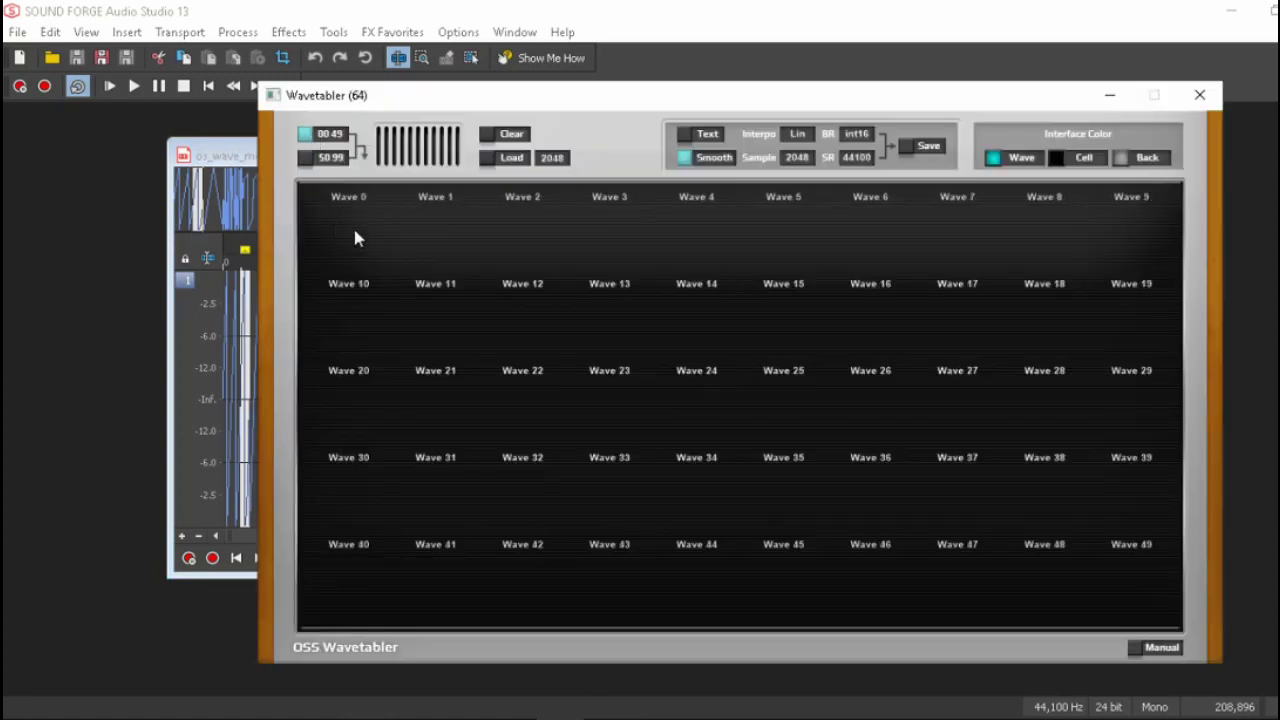
left_click(552, 160)
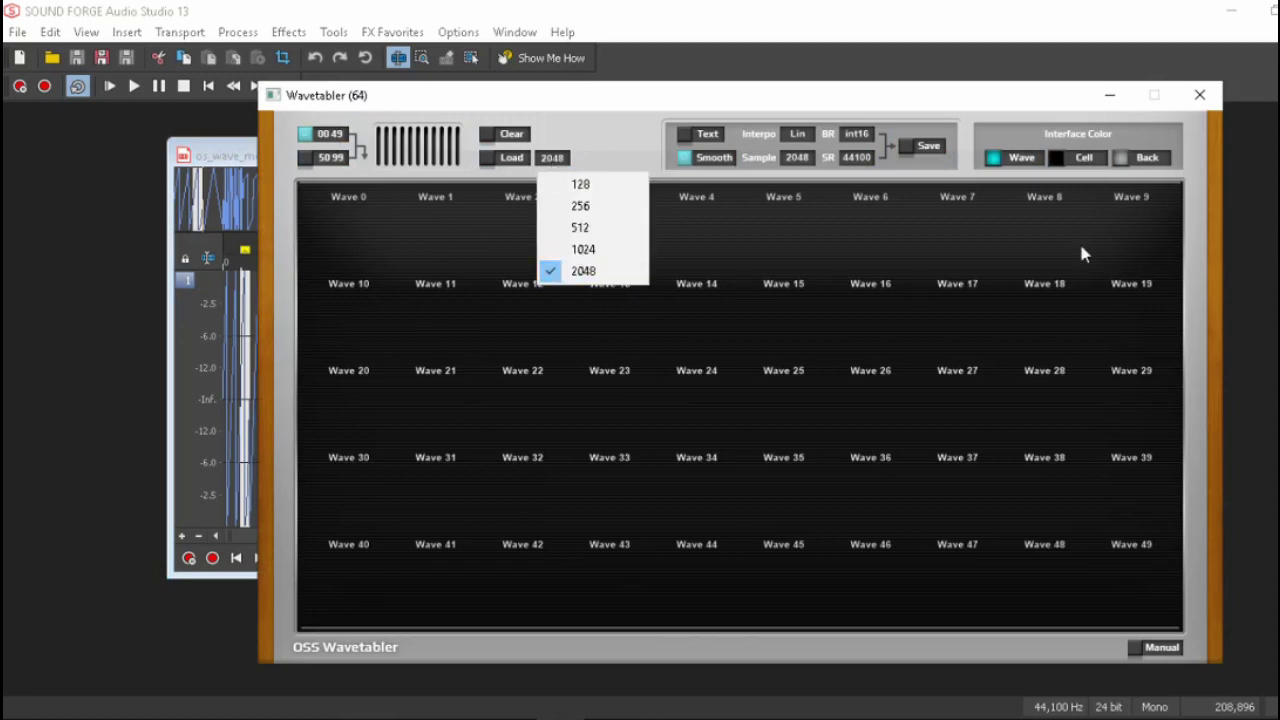
left_click(587, 150)
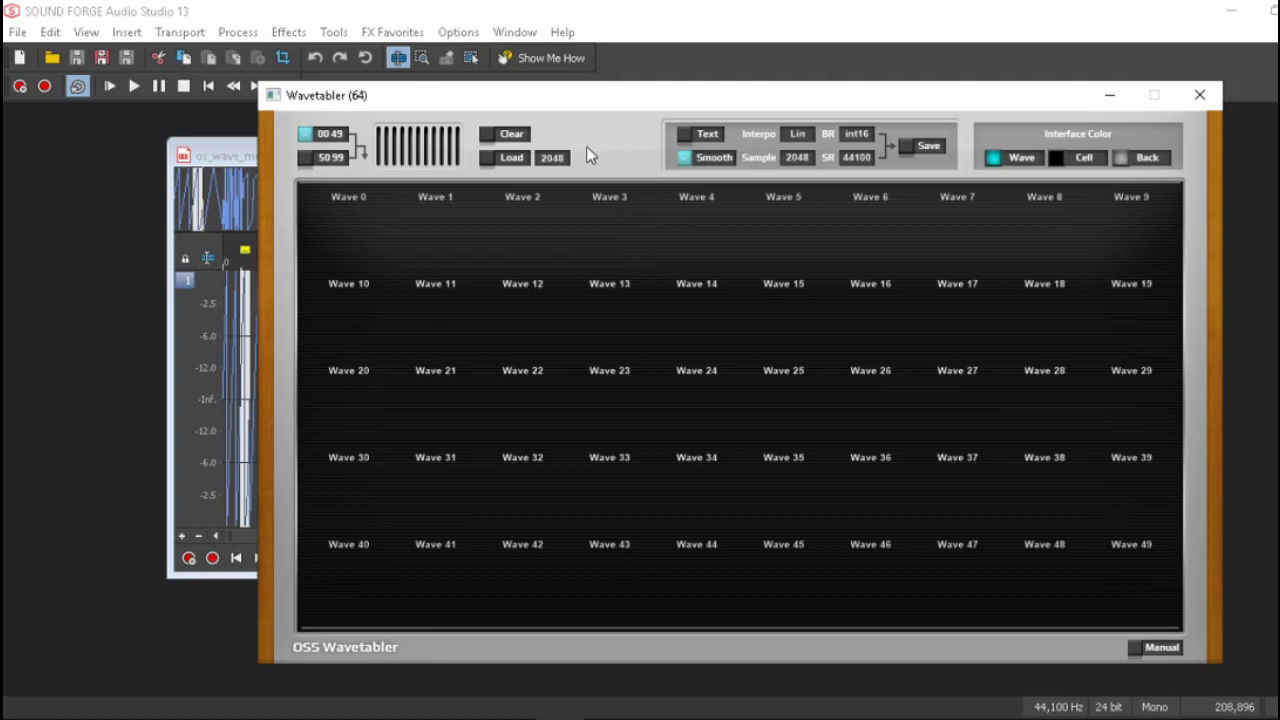
left_click(556, 163)
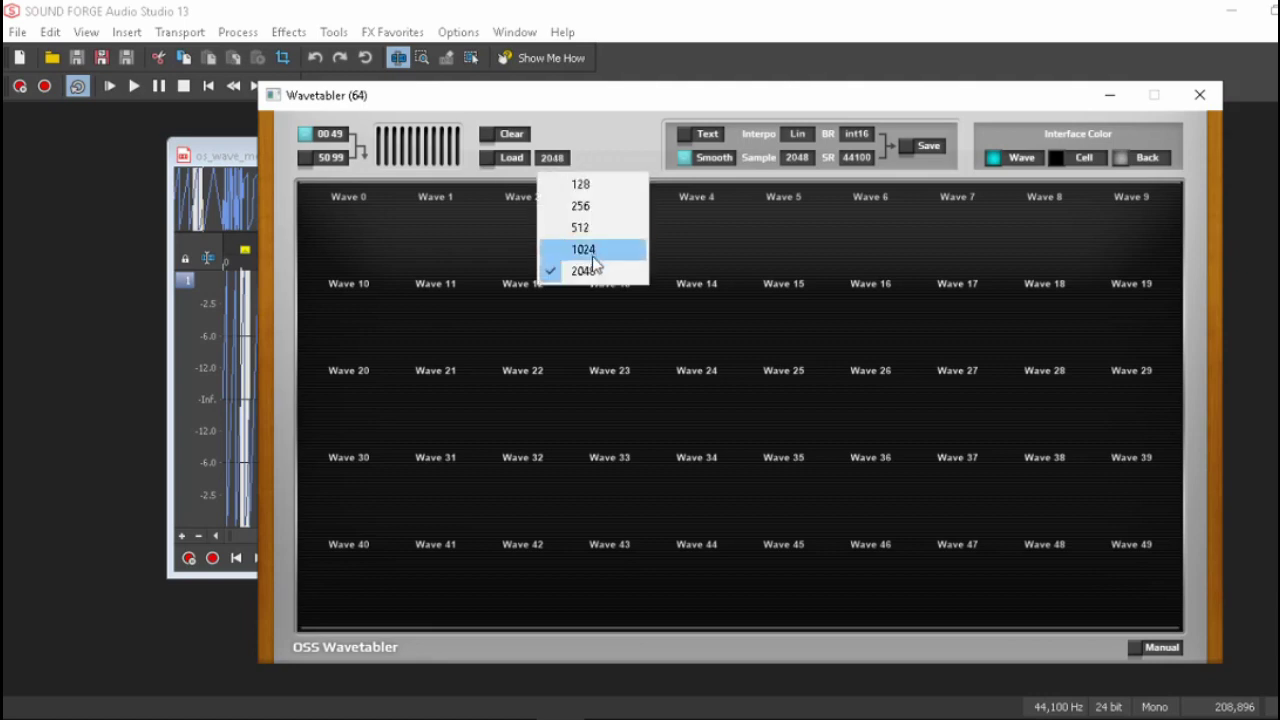
left_click(494, 158)
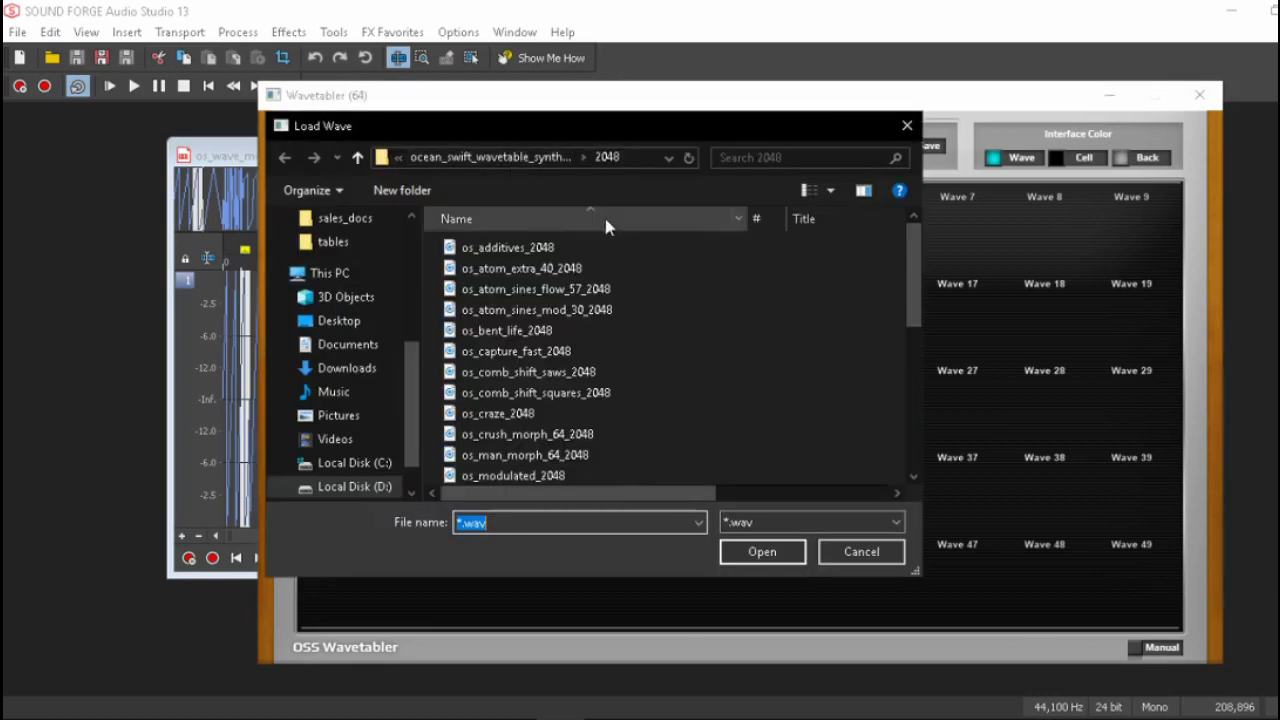
left_click(540, 331)
scroll(563, 349, "down", 5)
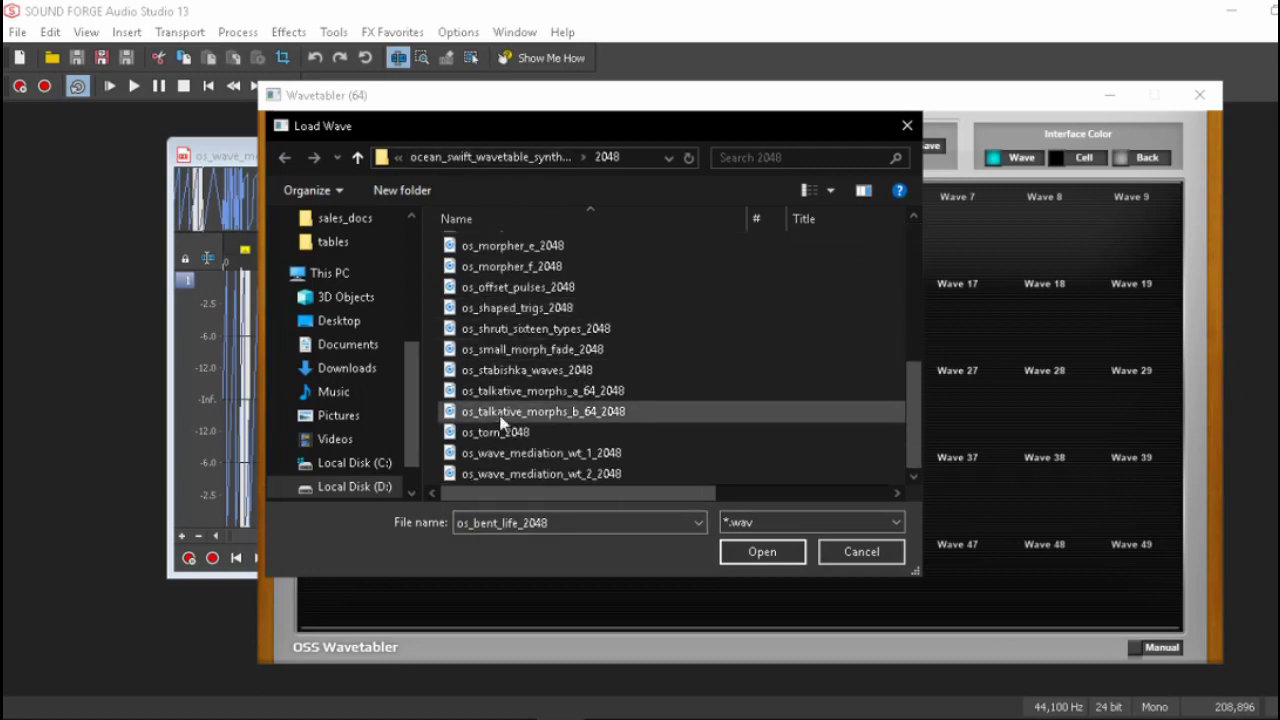
double_click(558, 456)
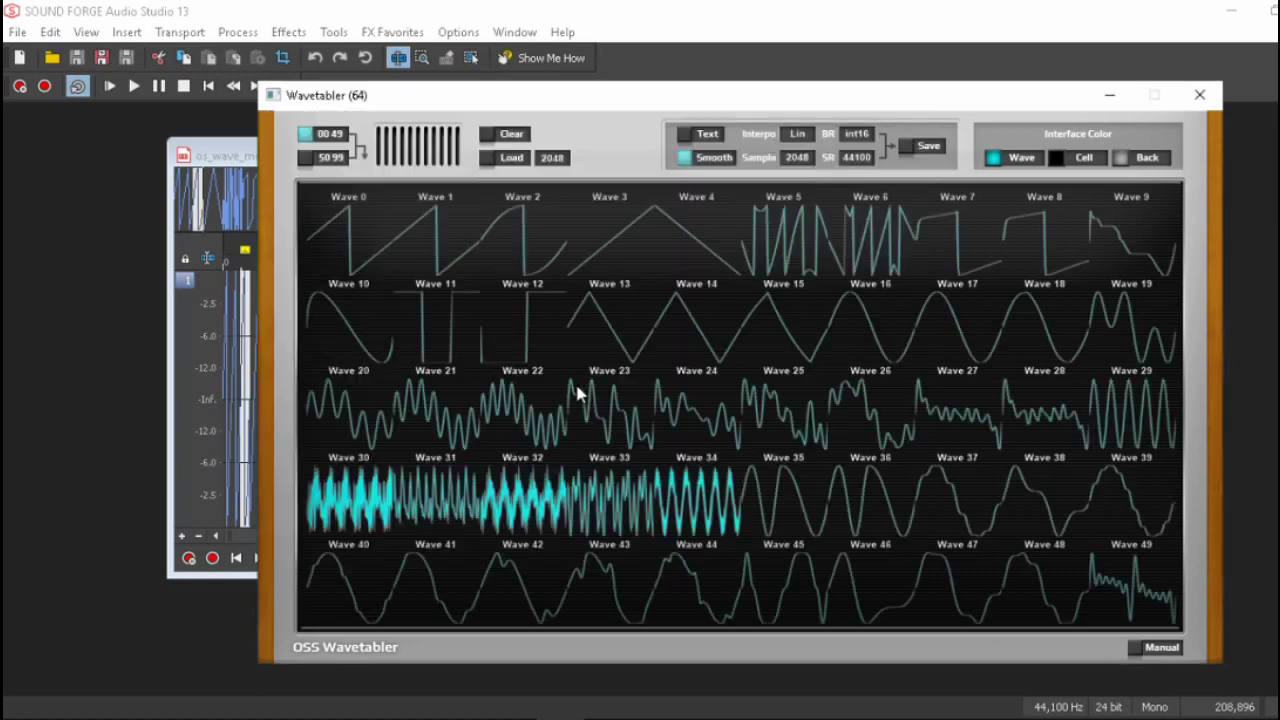
Step: Zoom into the start of the sound file's waveform and set the marker at sample 8,000
left_click(240, 367)
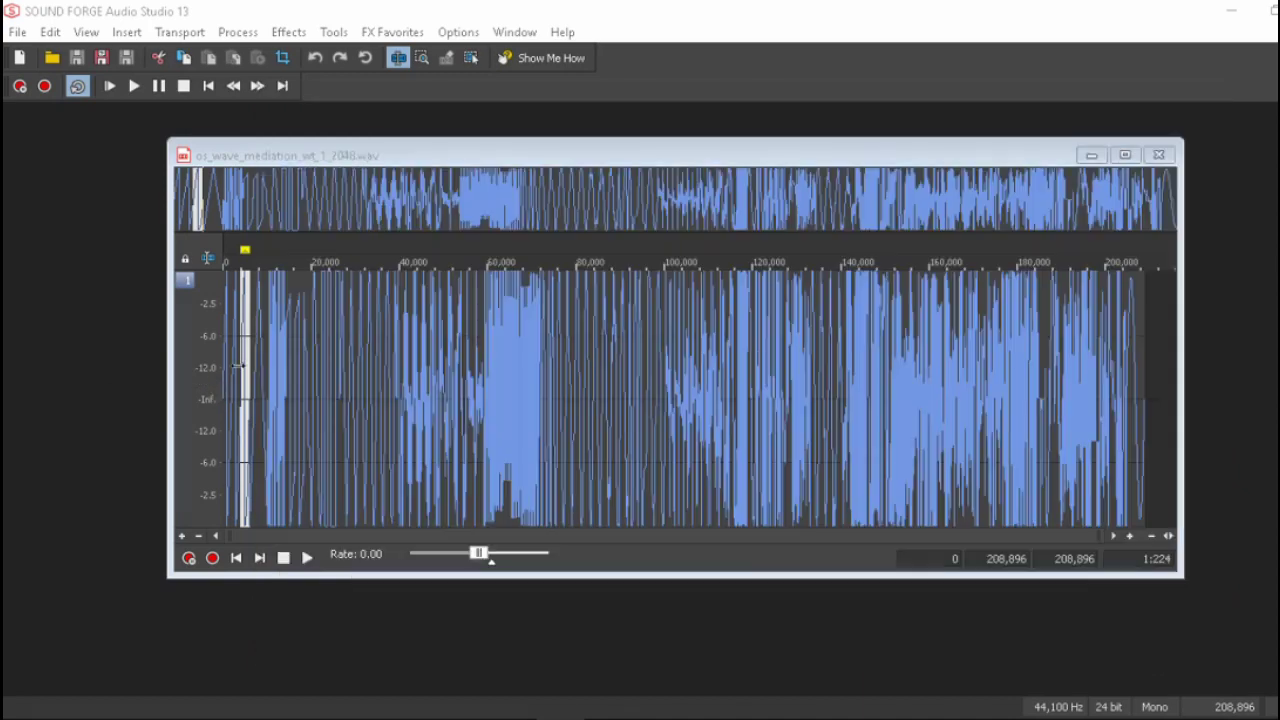
scroll(266, 405, "up", 4)
scroll(405, 399, "up", 1)
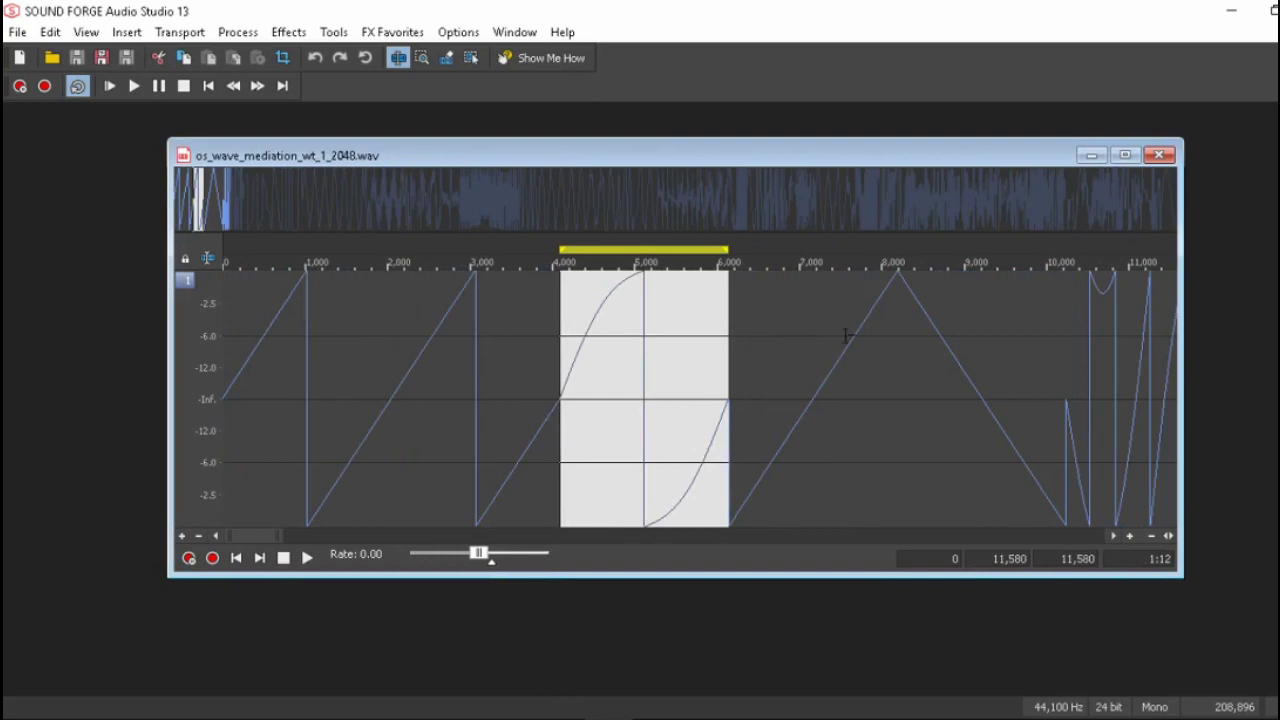
left_click(899, 286)
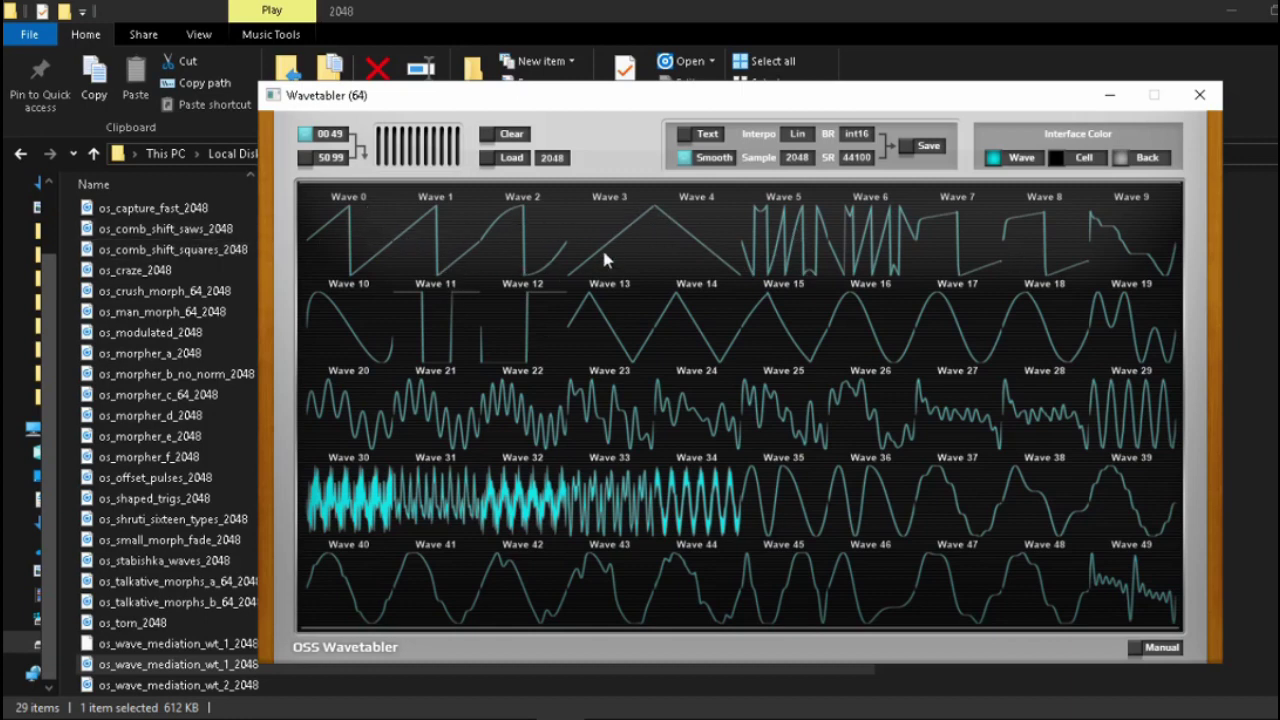
Step: Replace a test name and label the first three wave cells Digi Saw, Ana Saw and Bent Saw
right_click(374, 222)
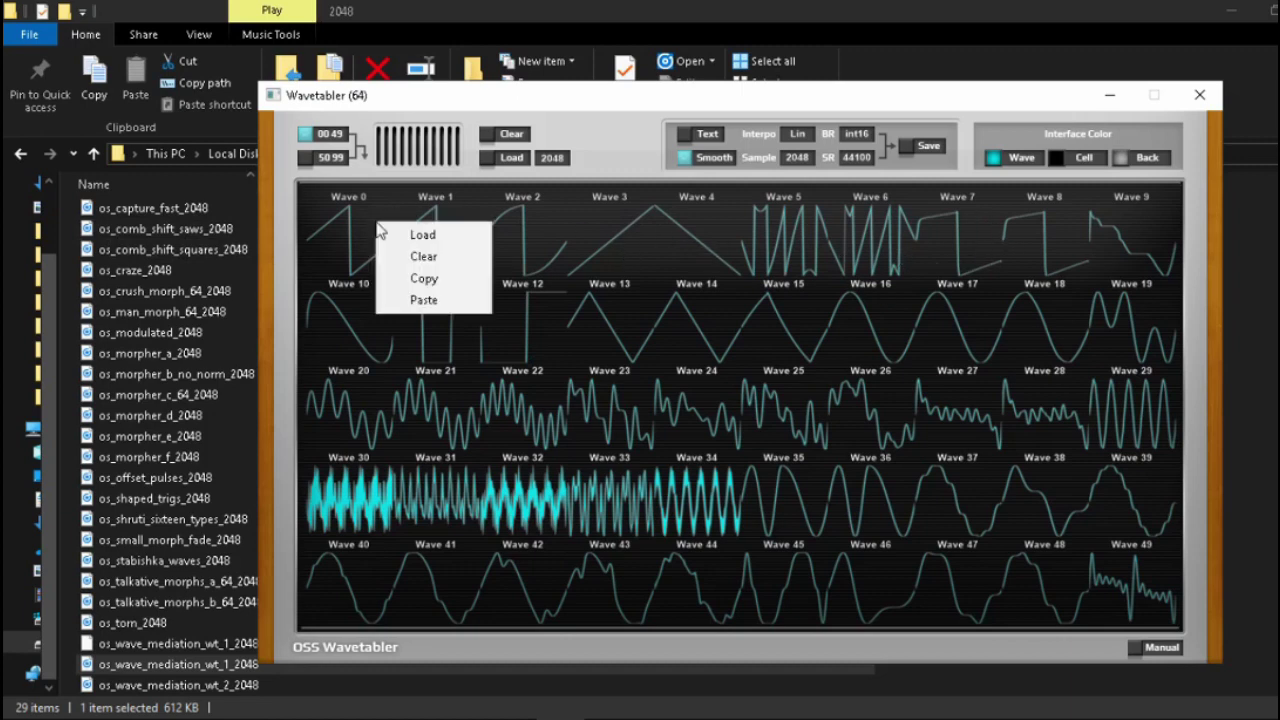
double_click(430, 205)
type("gfgf")
key("Return")
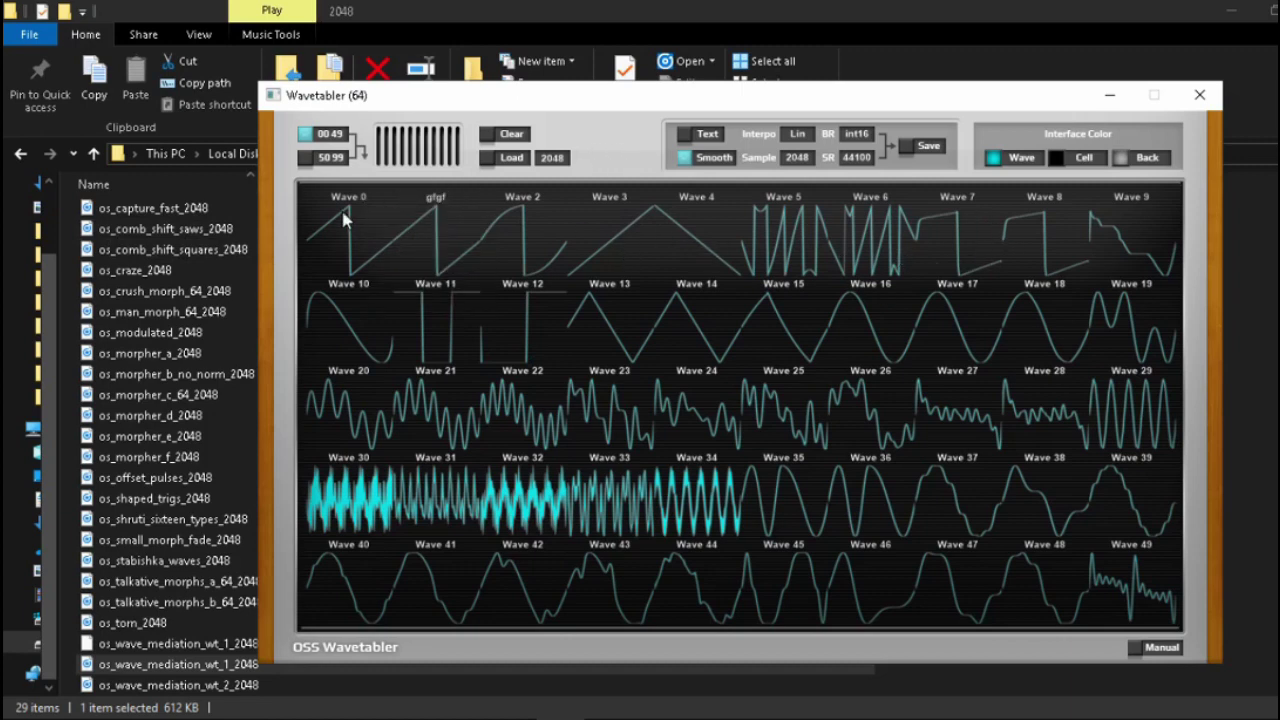
double_click(437, 200)
type("Ana Saw")
key("Return")
type("Digi Saw")
key("Return")
type("S")
key("Return")
Step: Erase the waveforms in the Digi Saw and Wave 3 cells
right_click(353, 236)
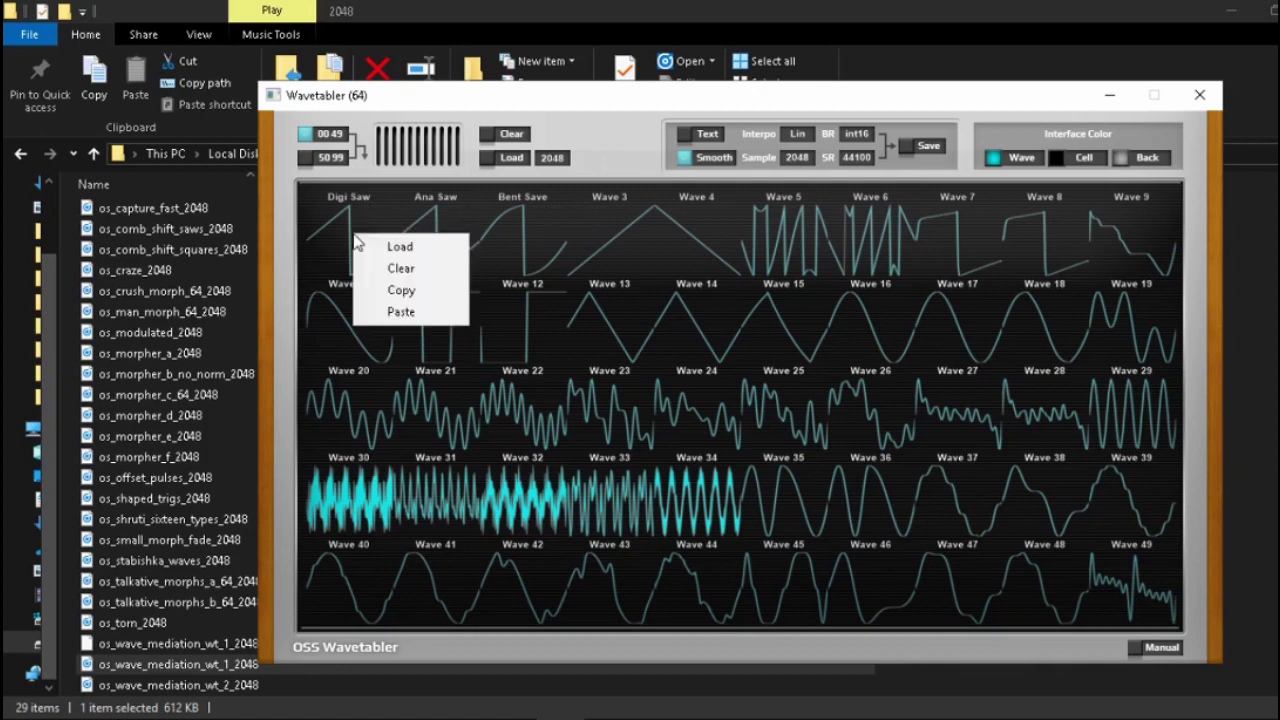
left_click(416, 279)
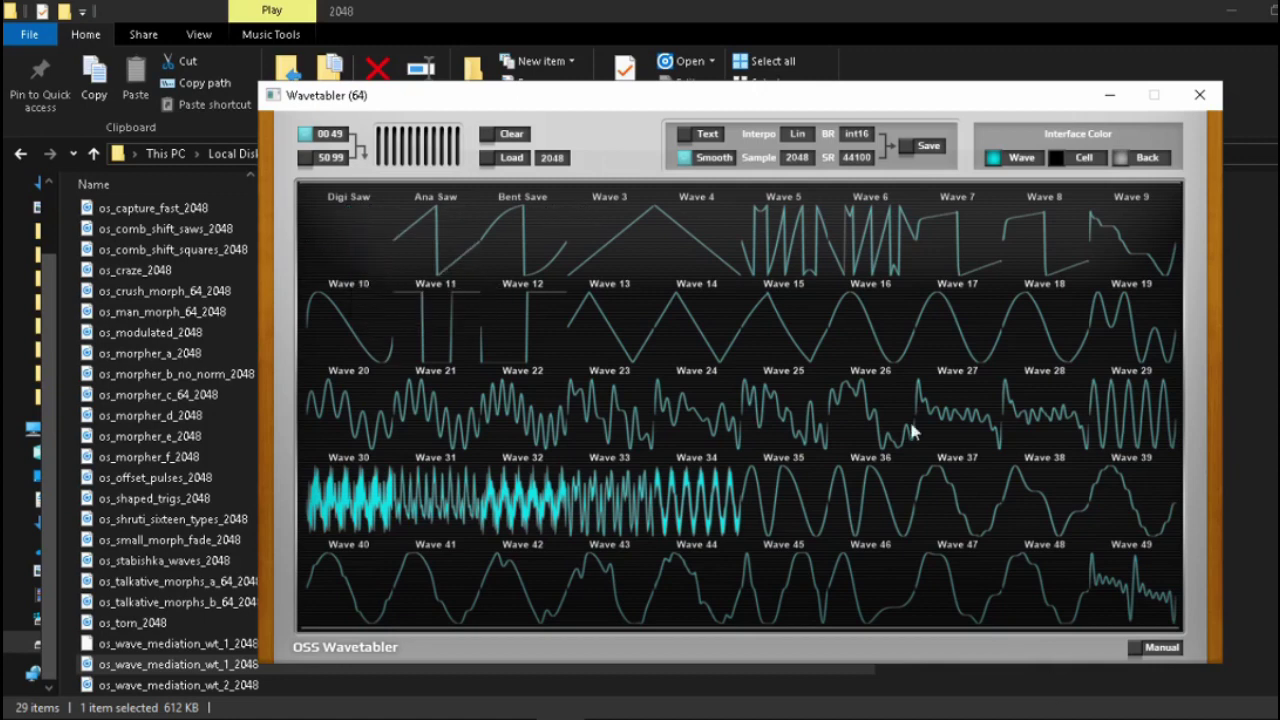
right_click(636, 220)
left_click(688, 253)
right_click(612, 228)
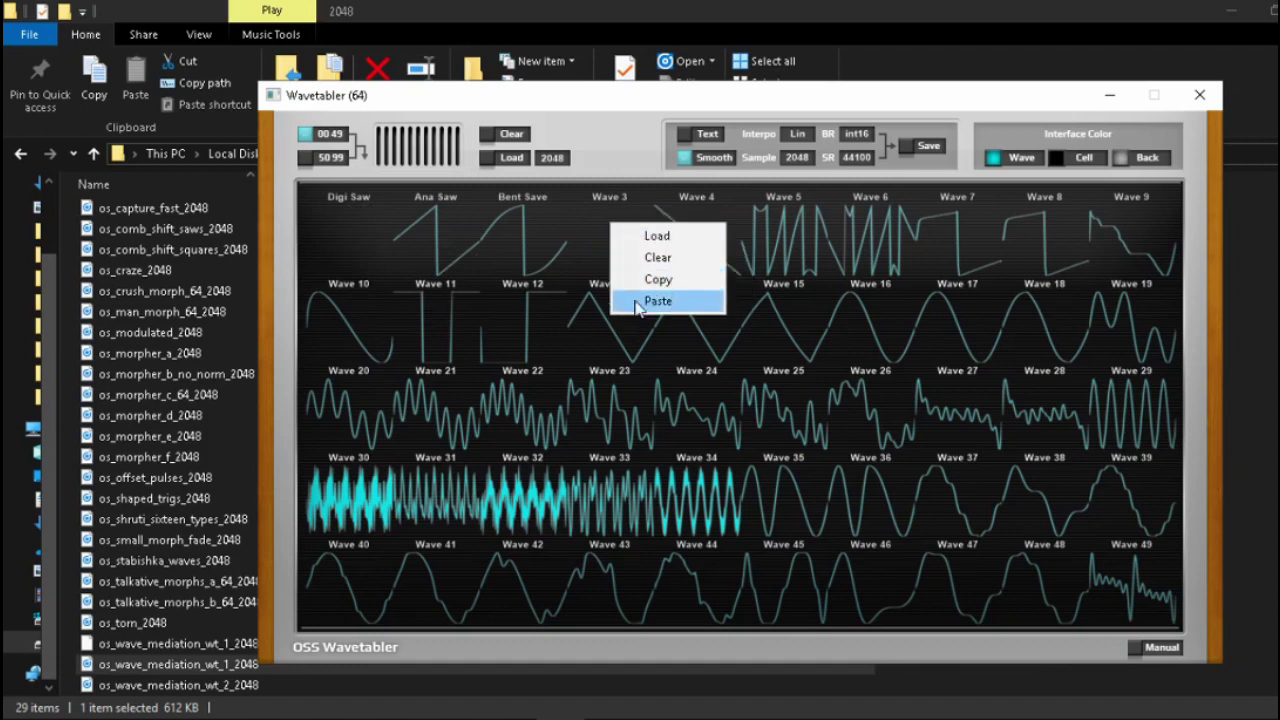
Step: Copy Wave 49's waveform and paste it into the Digi Saw slot
right_click(1124, 585)
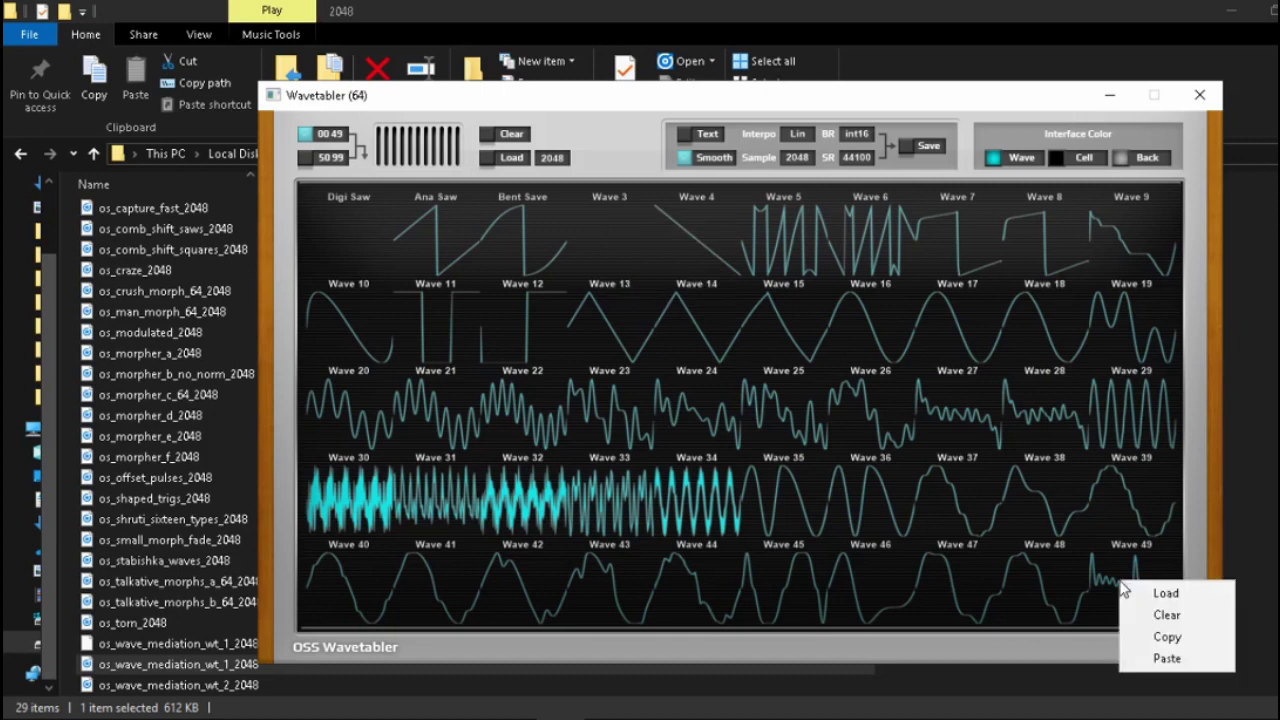
left_click(1185, 637)
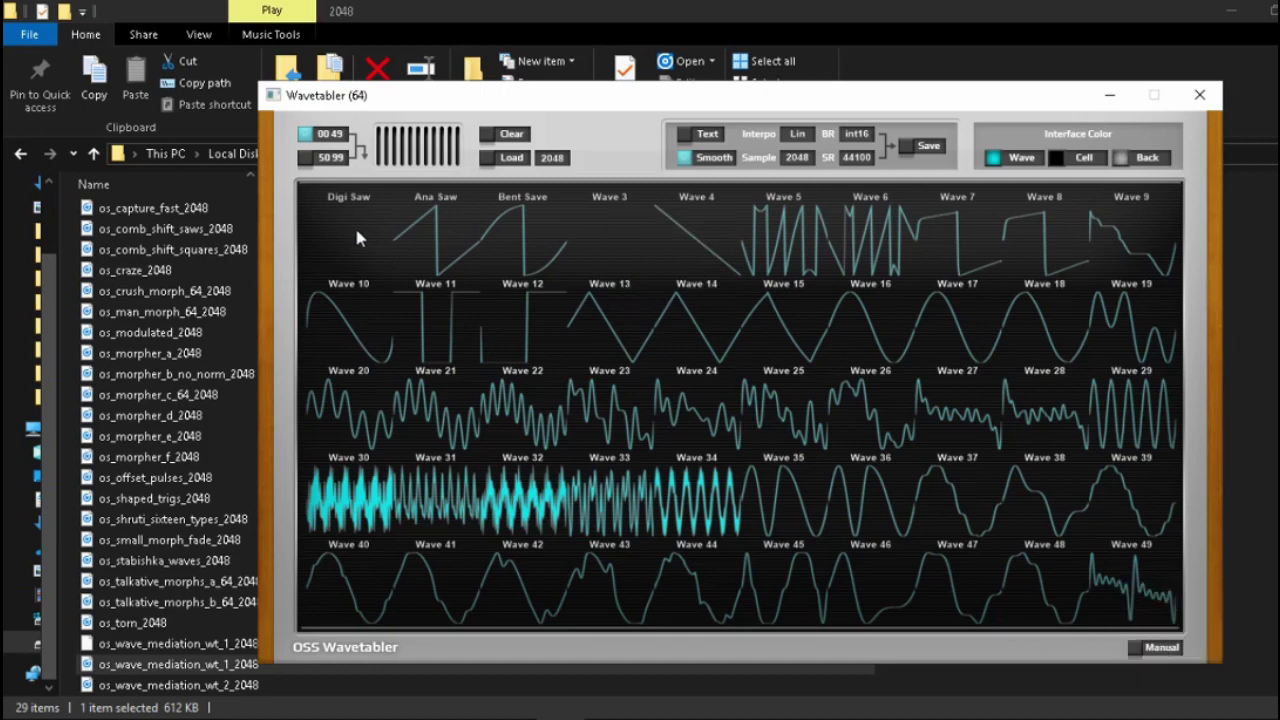
right_click(354, 230)
left_click(431, 306)
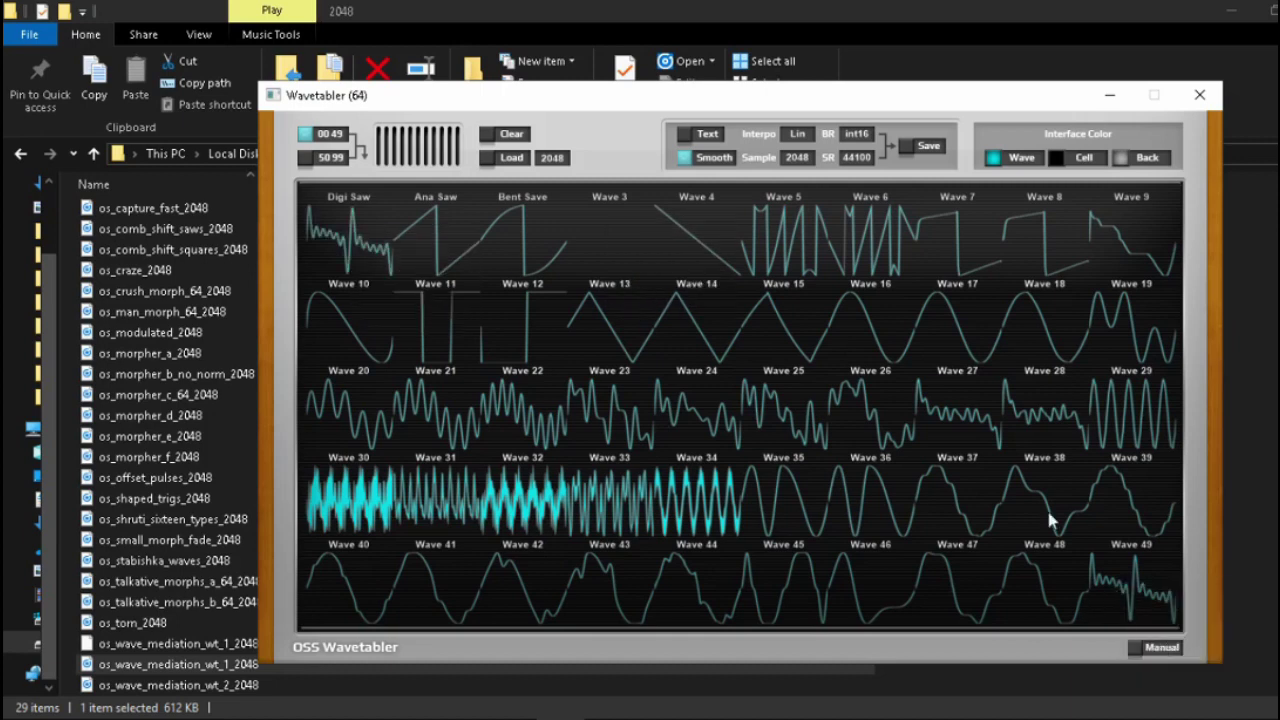
Step: Empty the Digi Saw slot again after leaving Bent Saw and Wave 3 unchanged
right_click(532, 232)
right_click(613, 217)
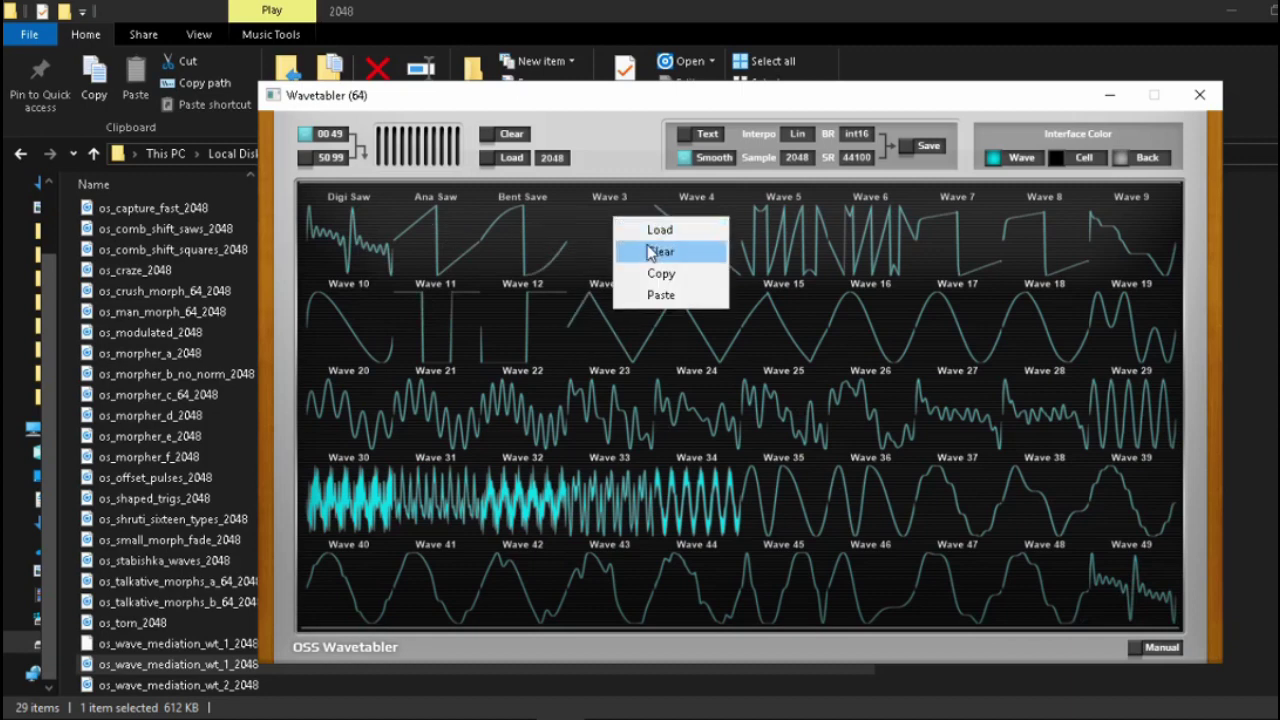
left_click(606, 225)
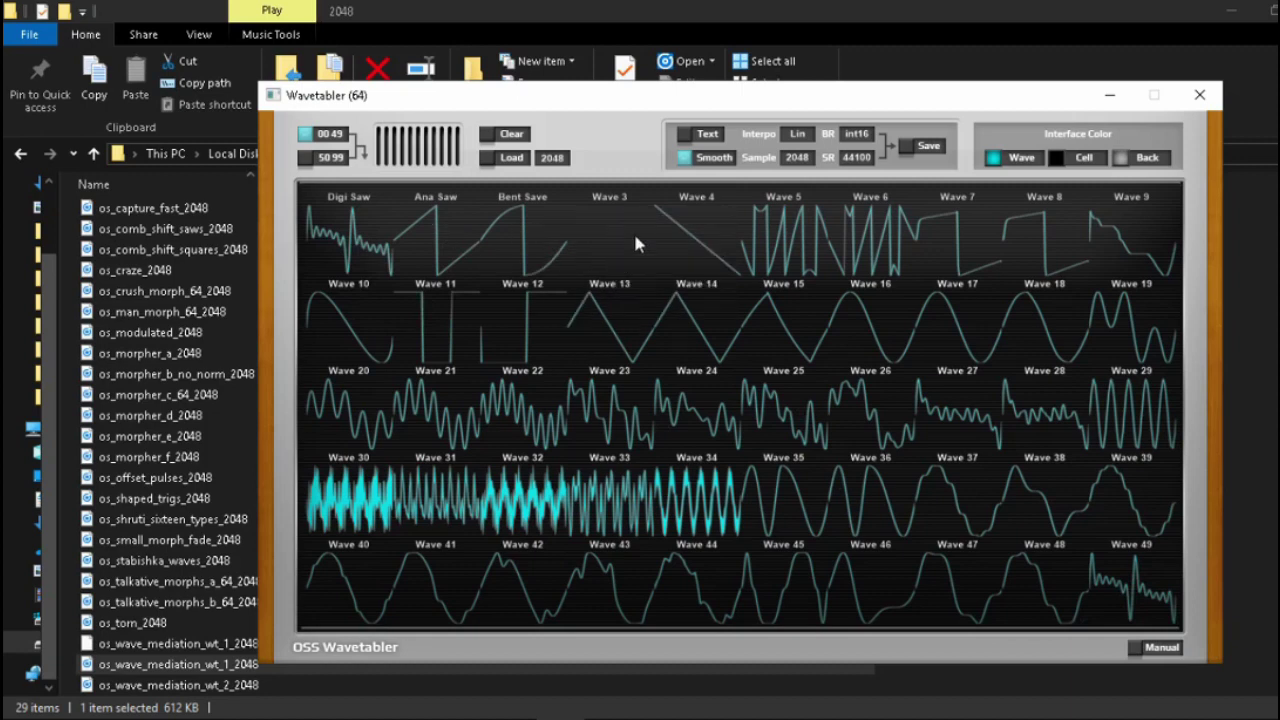
right_click(347, 237)
left_click(409, 268)
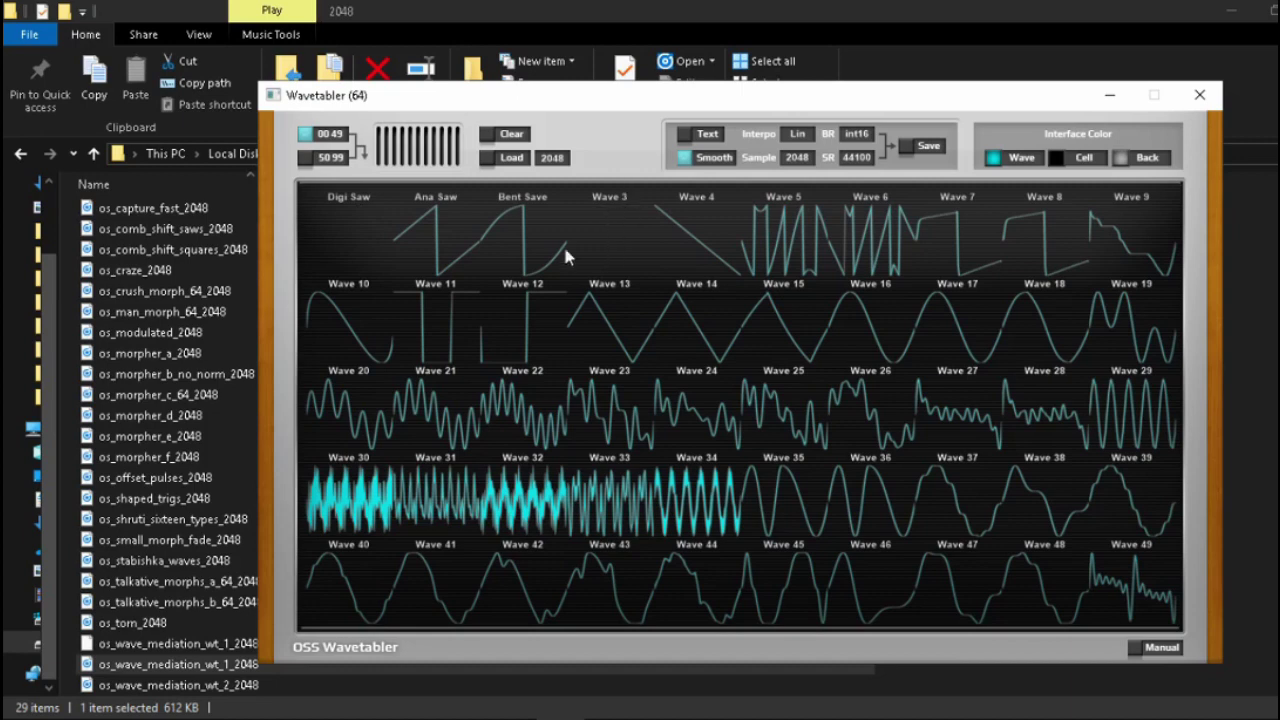
Step: Load square_2048, then triangle_2048, from singles_2048 > basic into the Digi Saw slot
right_click(355, 229)
left_click(425, 242)
left_click(490, 157)
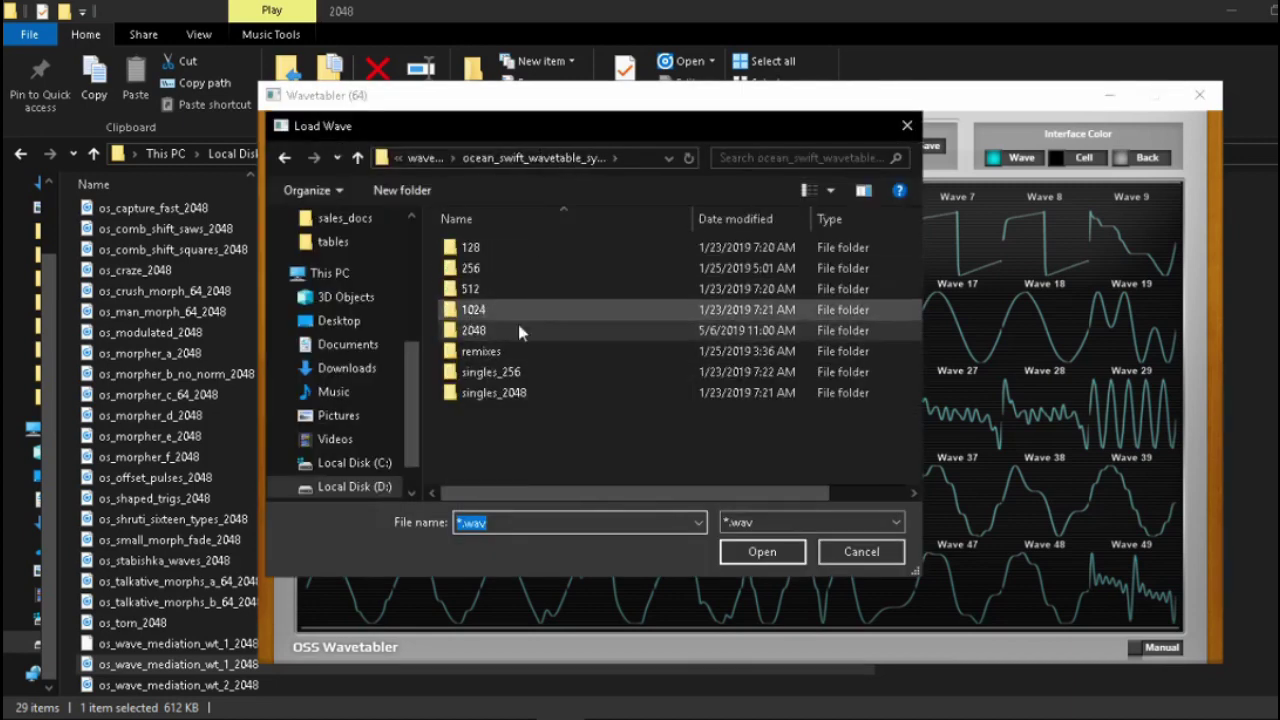
left_click(478, 398)
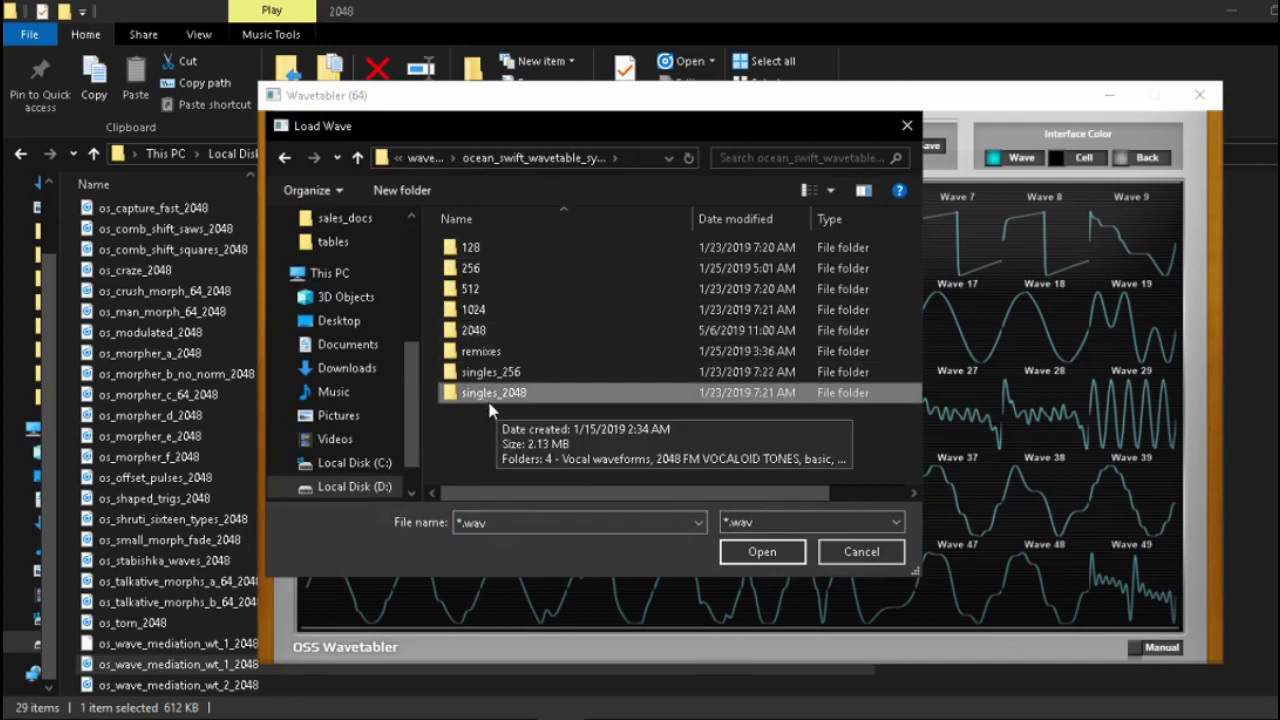
double_click(528, 397)
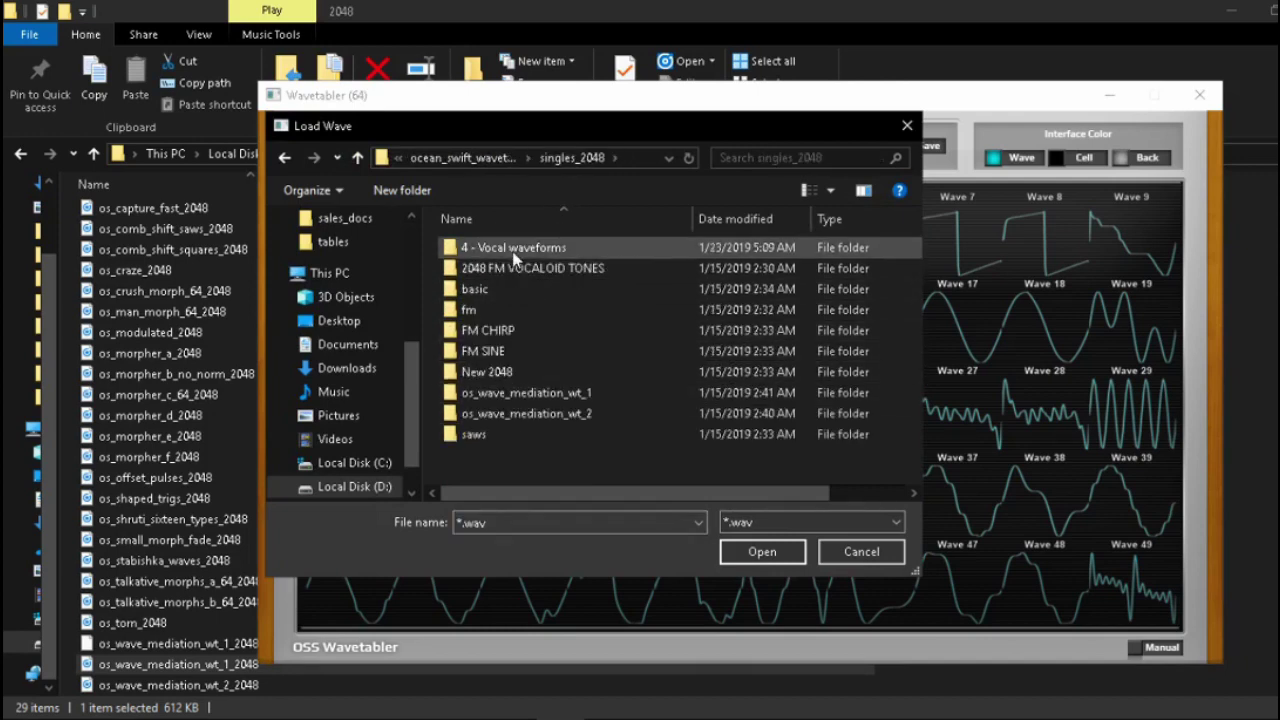
double_click(498, 292)
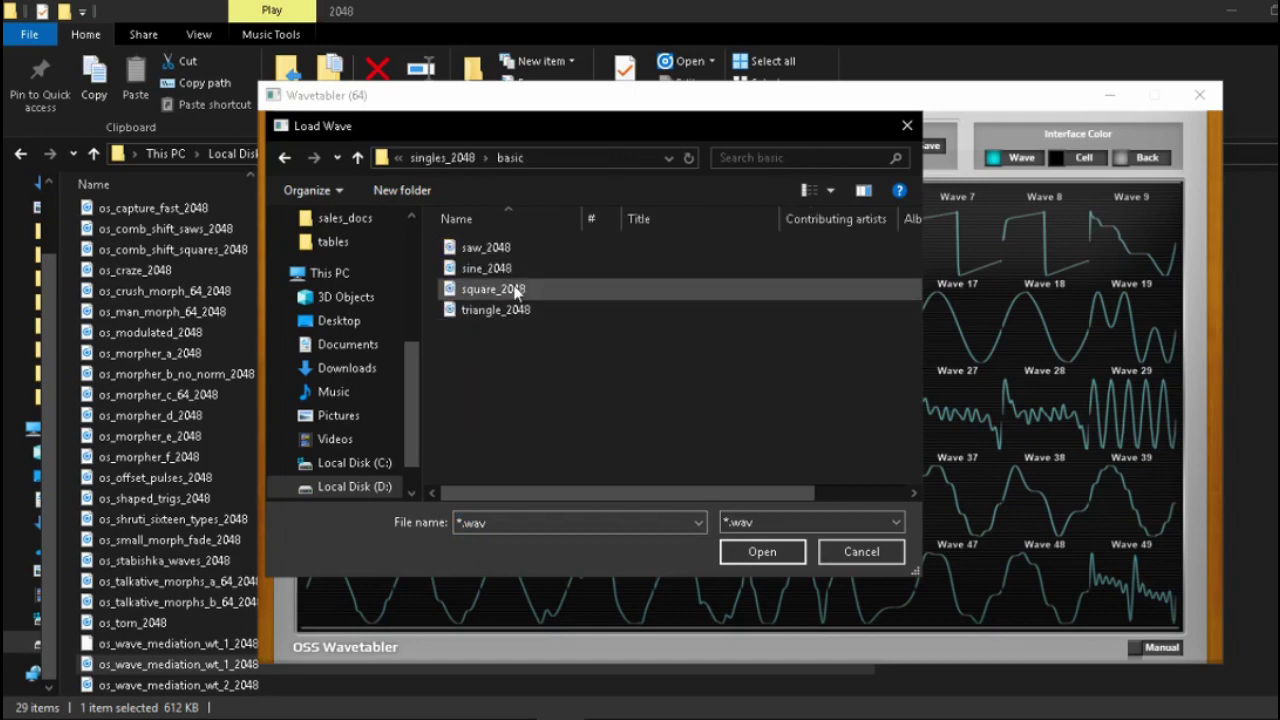
double_click(514, 289)
right_click(358, 201)
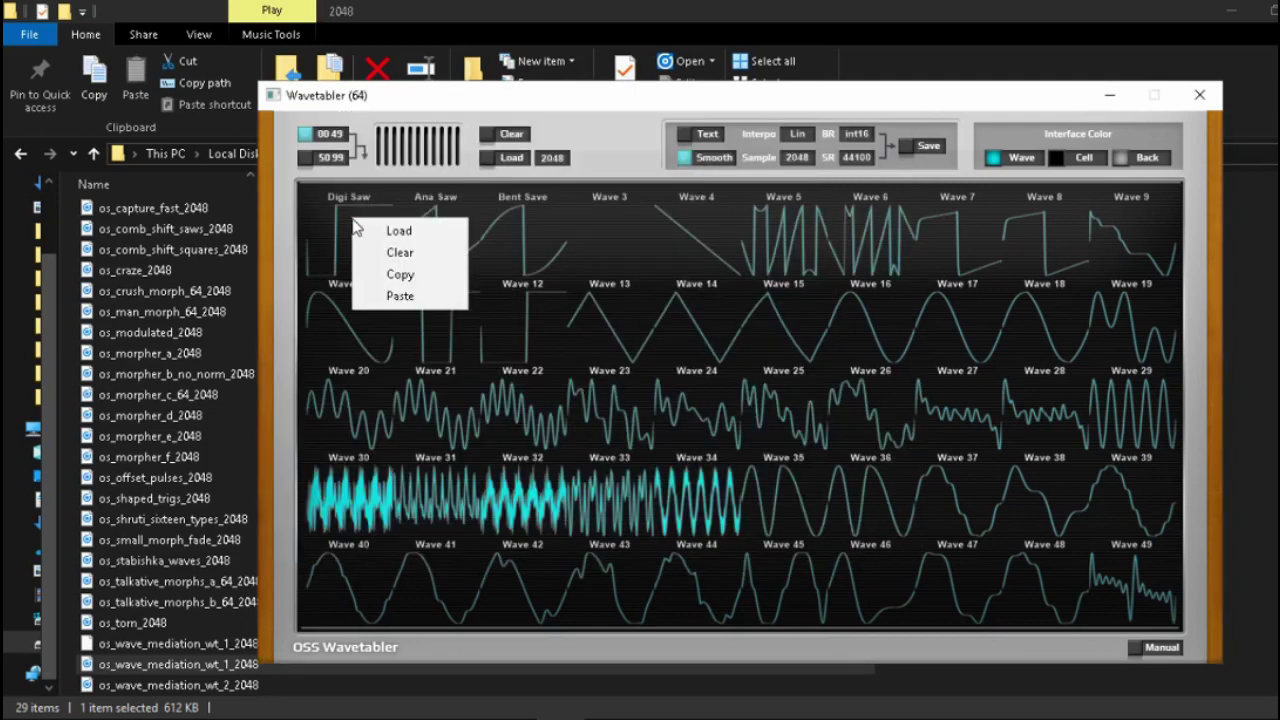
left_click(402, 229)
double_click(515, 311)
Step: Load a ramp-like wave from the New 2048 folder into Wave 3
right_click(612, 220)
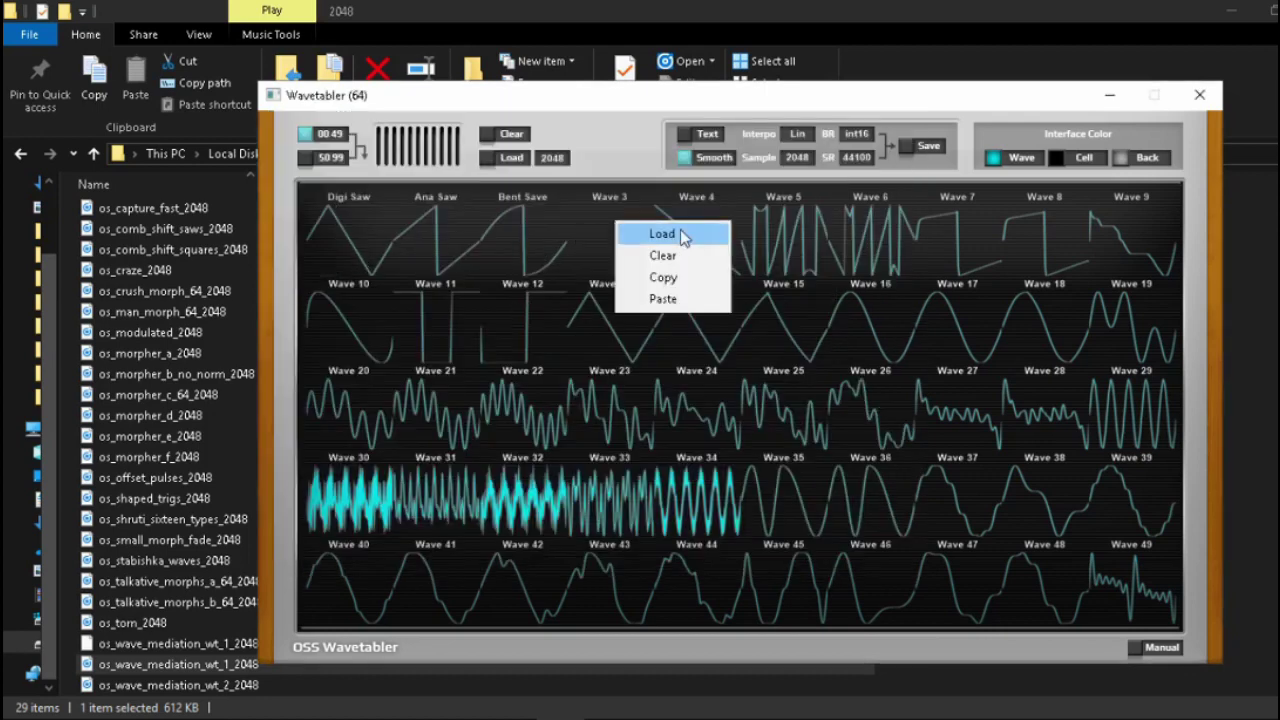
left_click(700, 232)
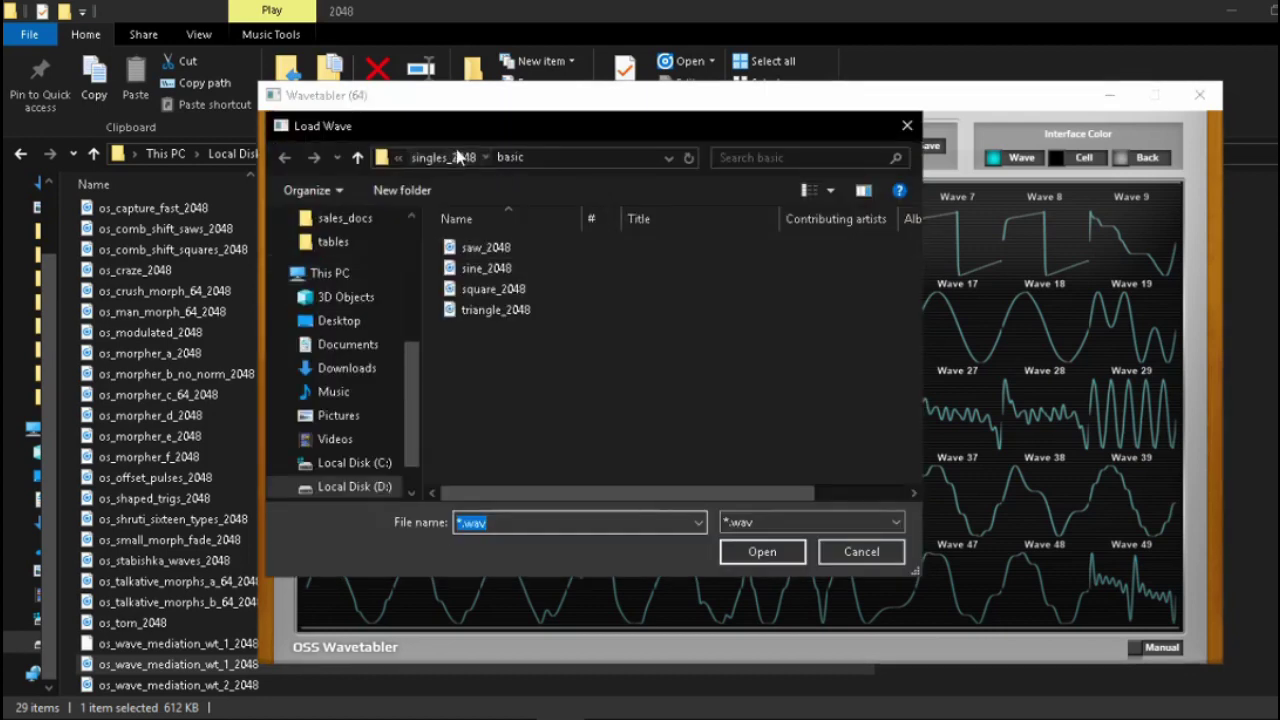
left_click(442, 157)
left_click(500, 371)
double_click(500, 371)
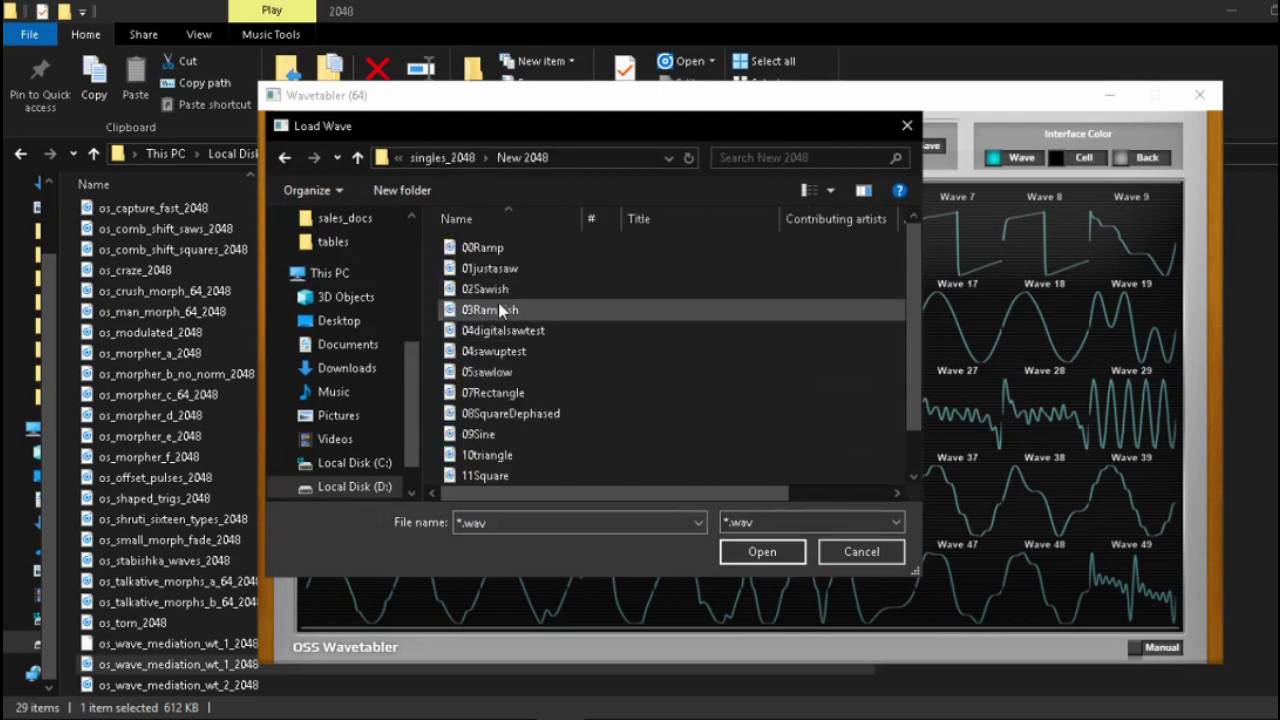
double_click(498, 281)
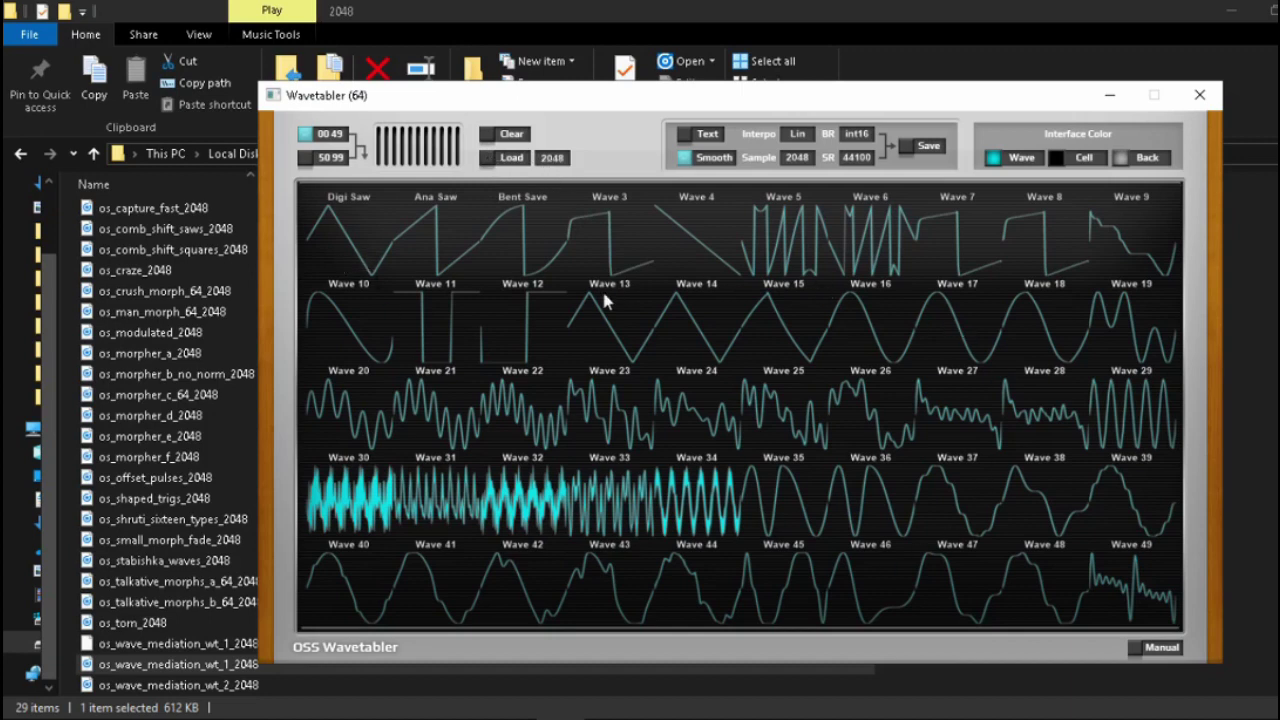
Step: Start loading another file into Digi Saw but cancel the Load Wave dialog
right_click(361, 225)
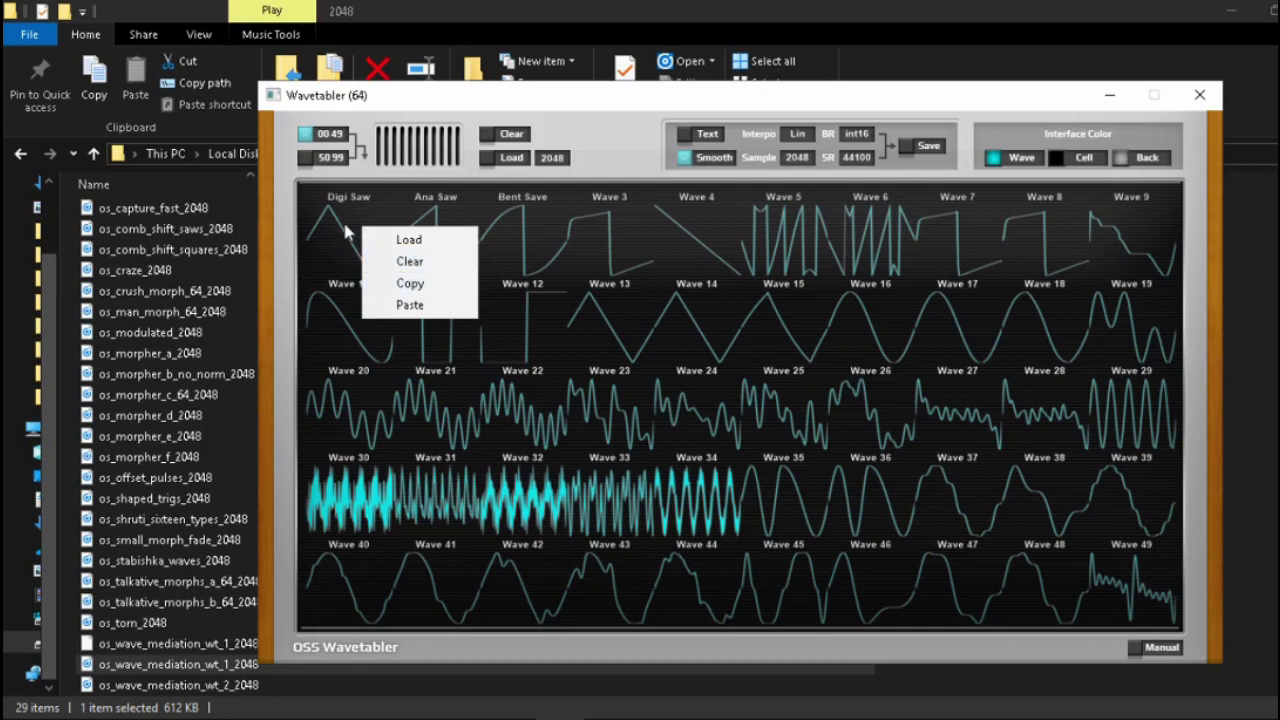
right_click(347, 227)
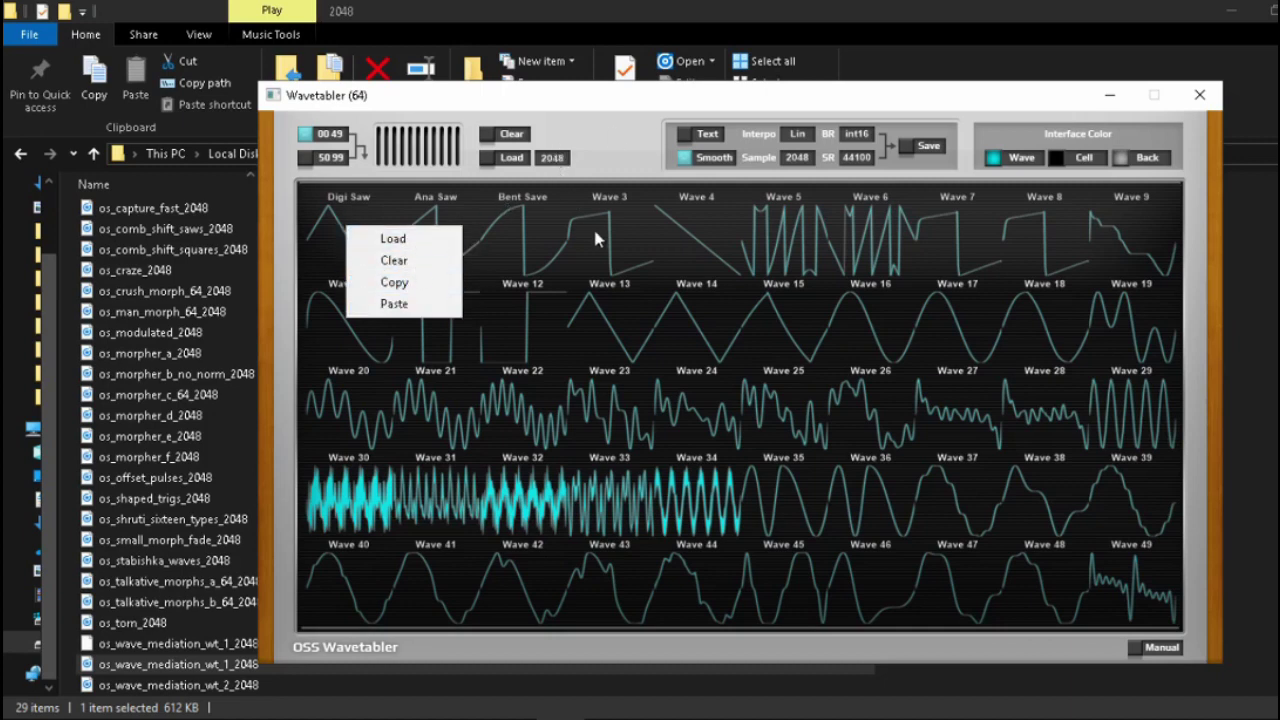
left_click(414, 243)
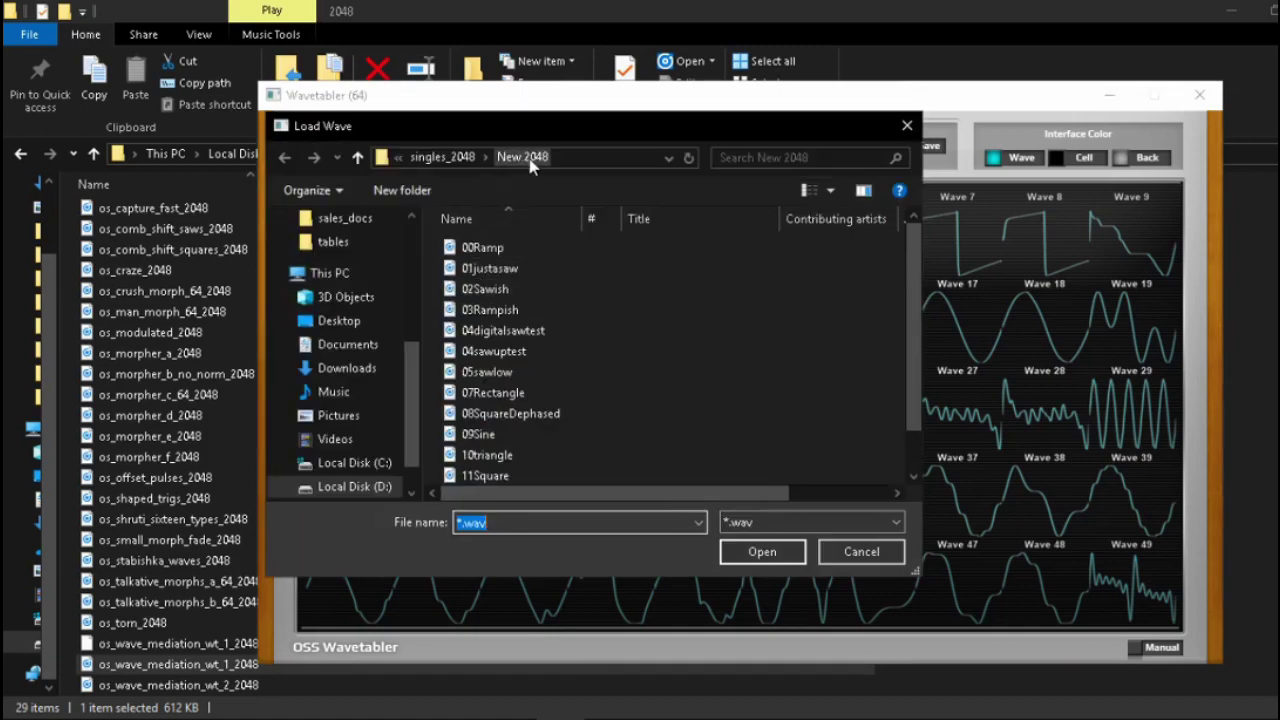
left_click(450, 158)
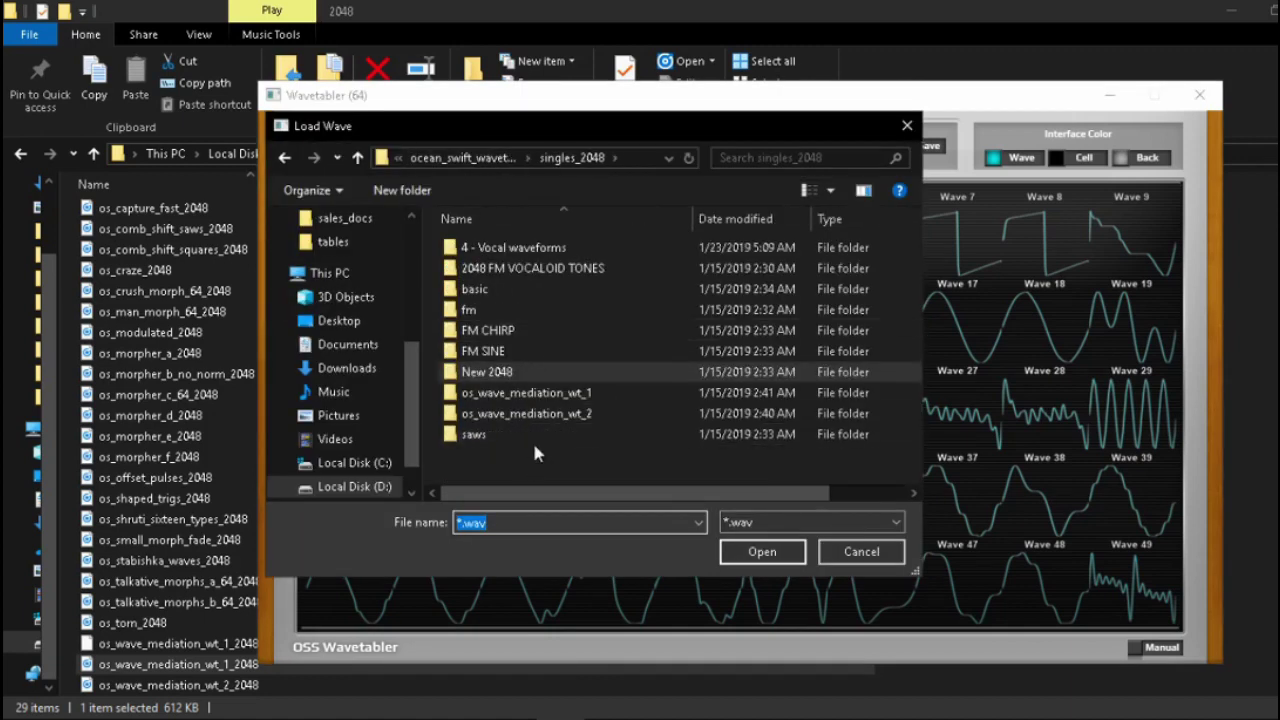
left_click(861, 551)
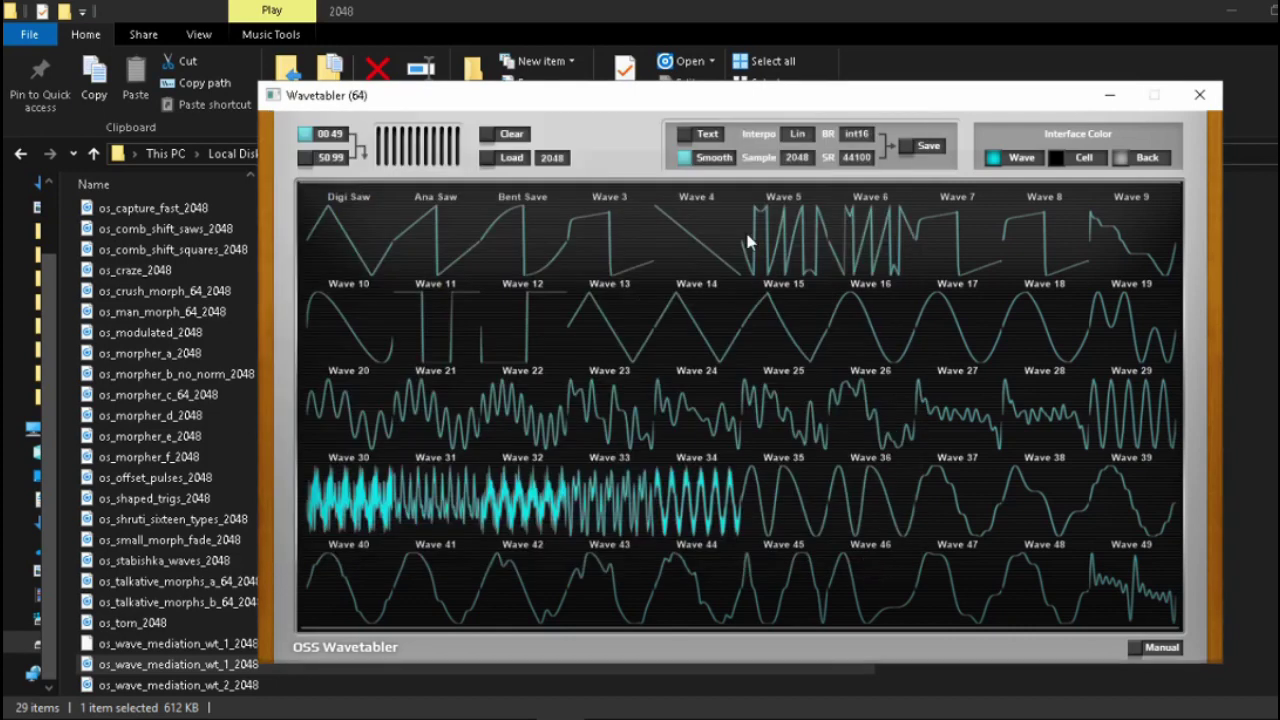
right_click(442, 224)
right_click(792, 495)
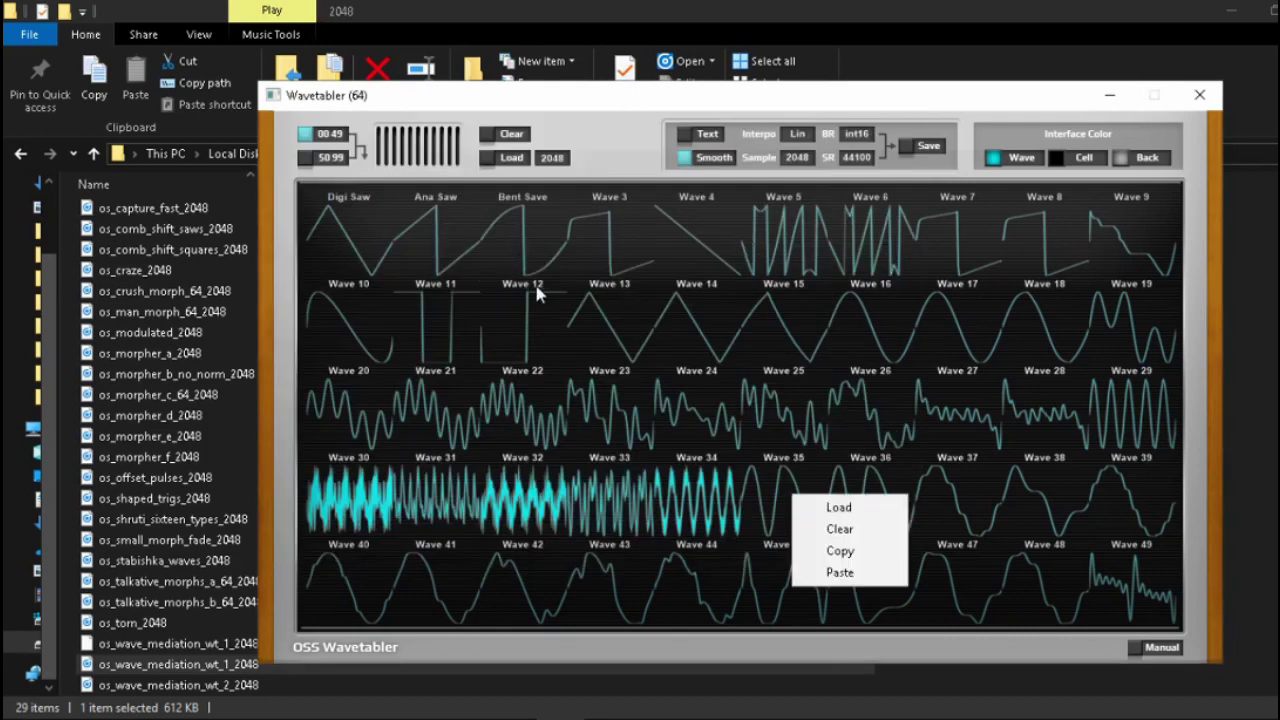
Step: Clear the whole table and load a saw wave into Wave 0
left_click(490, 134)
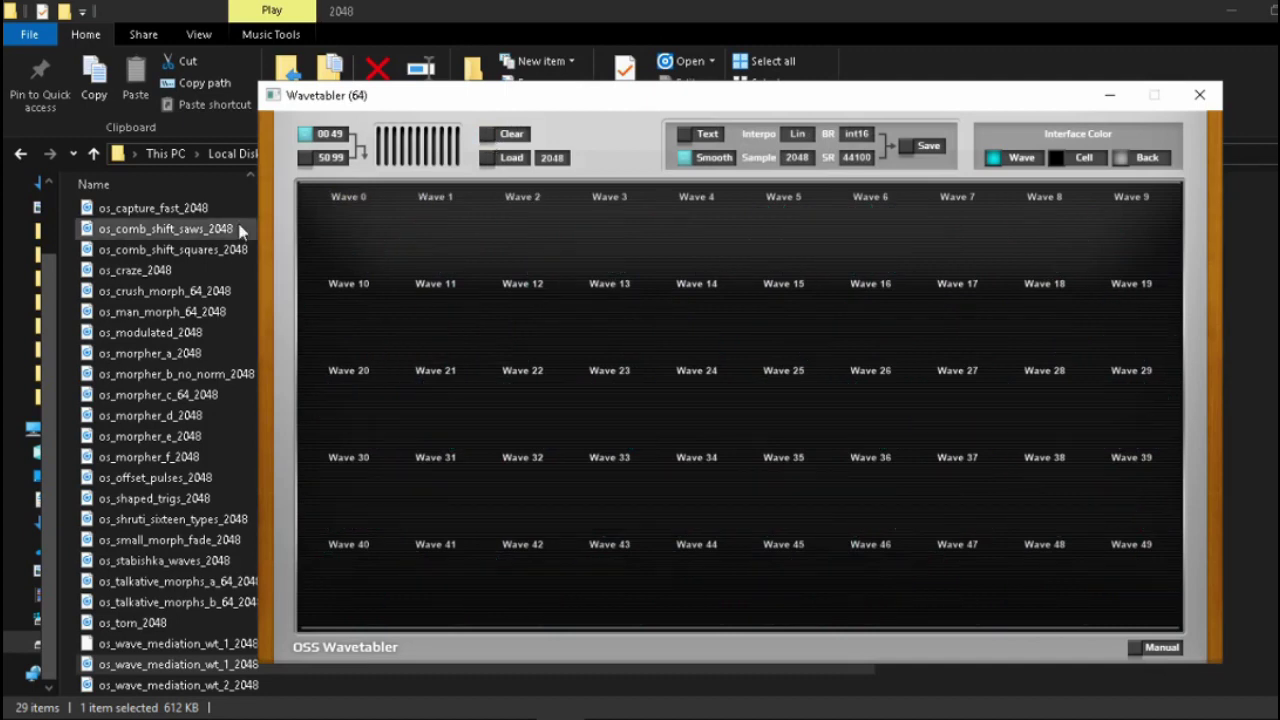
right_click(370, 233)
left_click(430, 241)
left_click(500, 294)
double_click(500, 294)
Step: Load 10triangle into Wave 1 and 07Rectangle into Wave 2
right_click(440, 238)
left_click(449, 243)
left_click(523, 457)
double_click(523, 457)
right_click(545, 240)
left_click(570, 243)
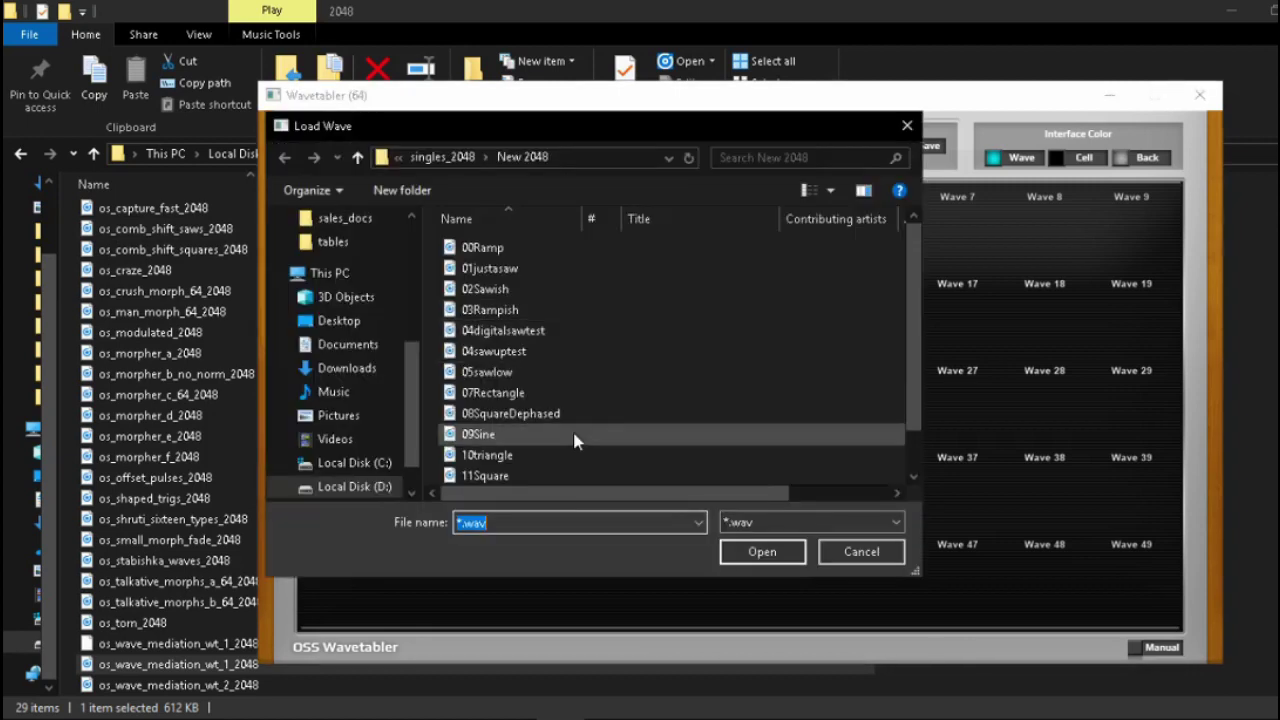
left_click(537, 393)
double_click(537, 393)
Step: Replace Wave 2's waveform with a triangle wave from the New 2048 list
right_click(646, 237)
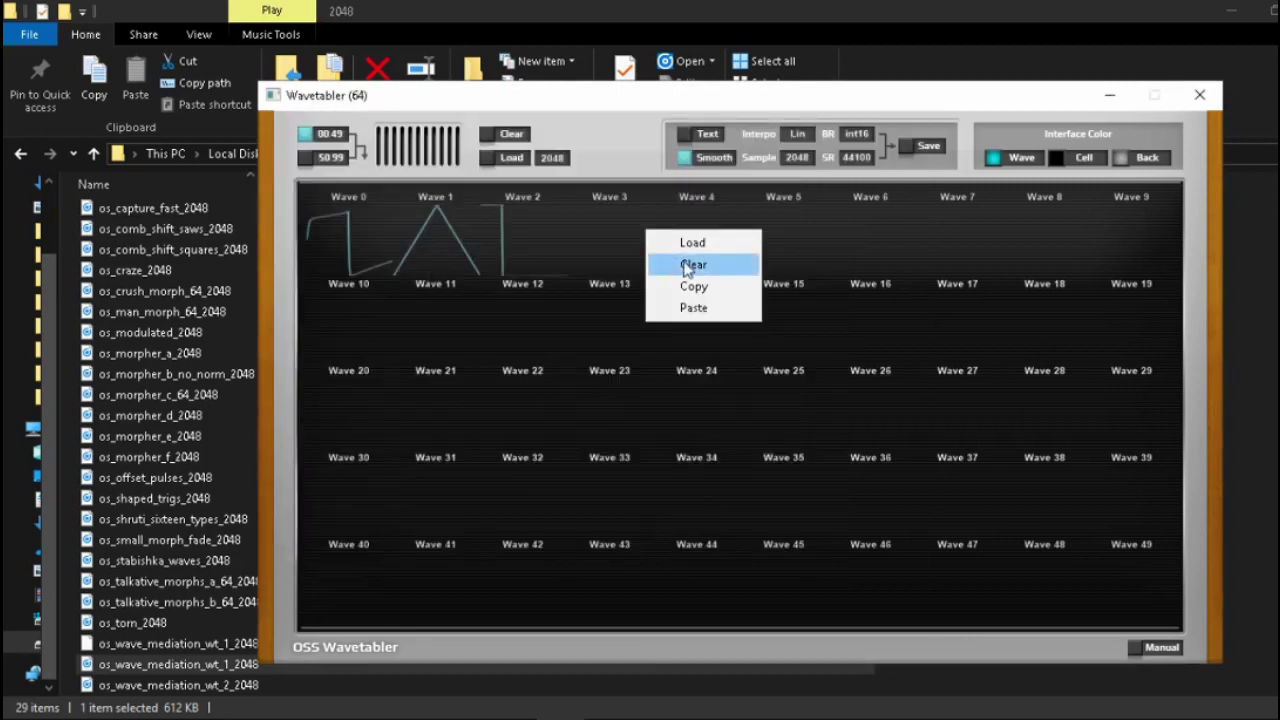
right_click(527, 222)
right_click(529, 228)
left_click(583, 242)
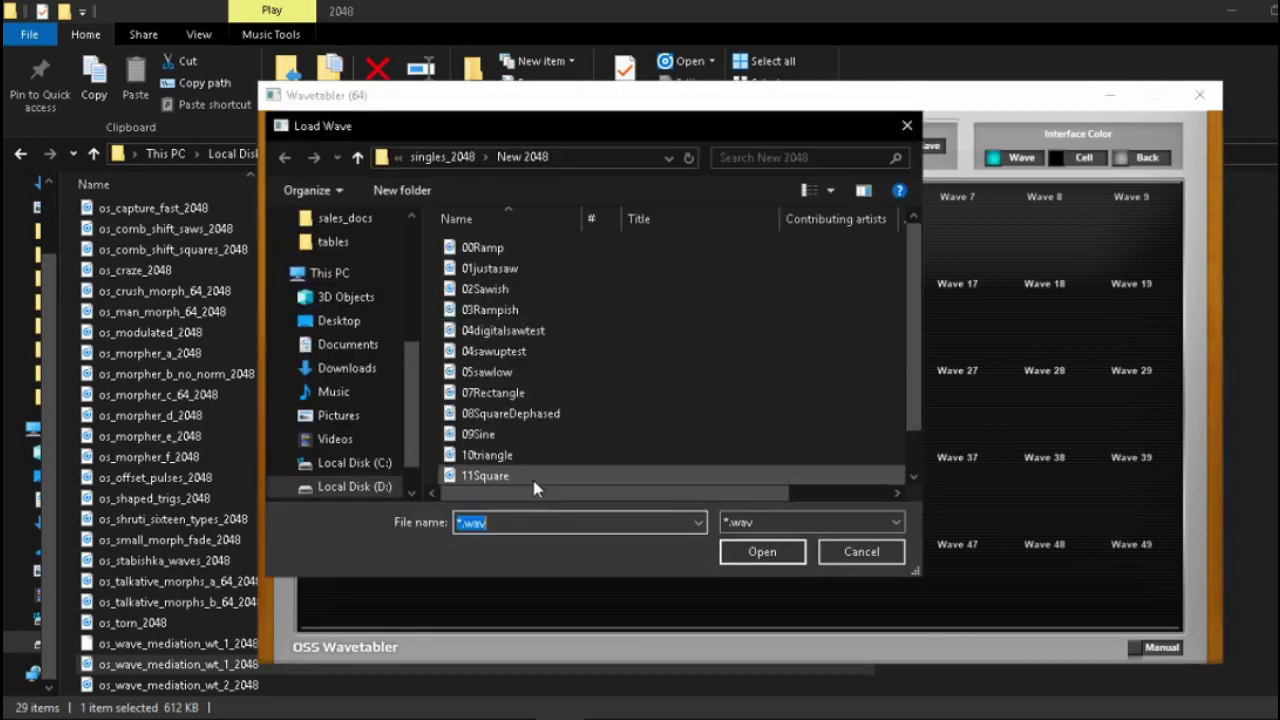
left_click(523, 474)
scroll(523, 474, "down", 1)
double_click(525, 476)
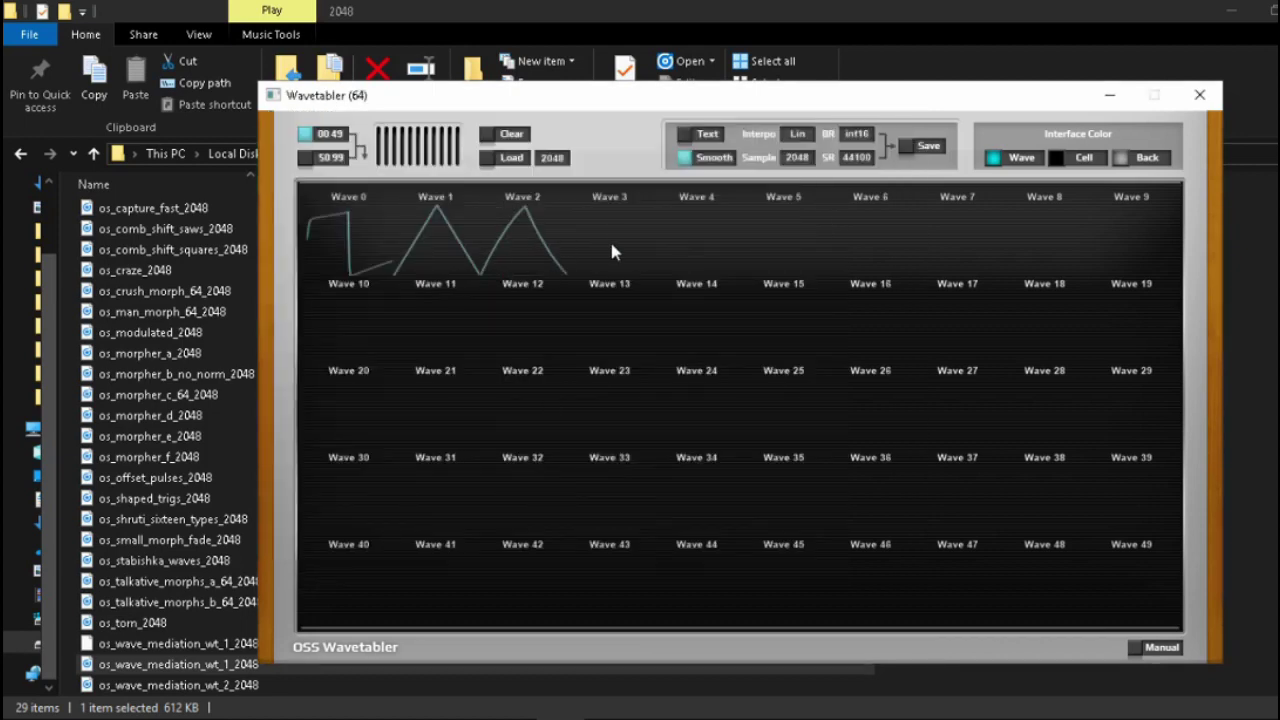
Step: Load 12AnalogTriangle from New 2048 into Wave 3
right_click(615, 243)
left_click(706, 246)
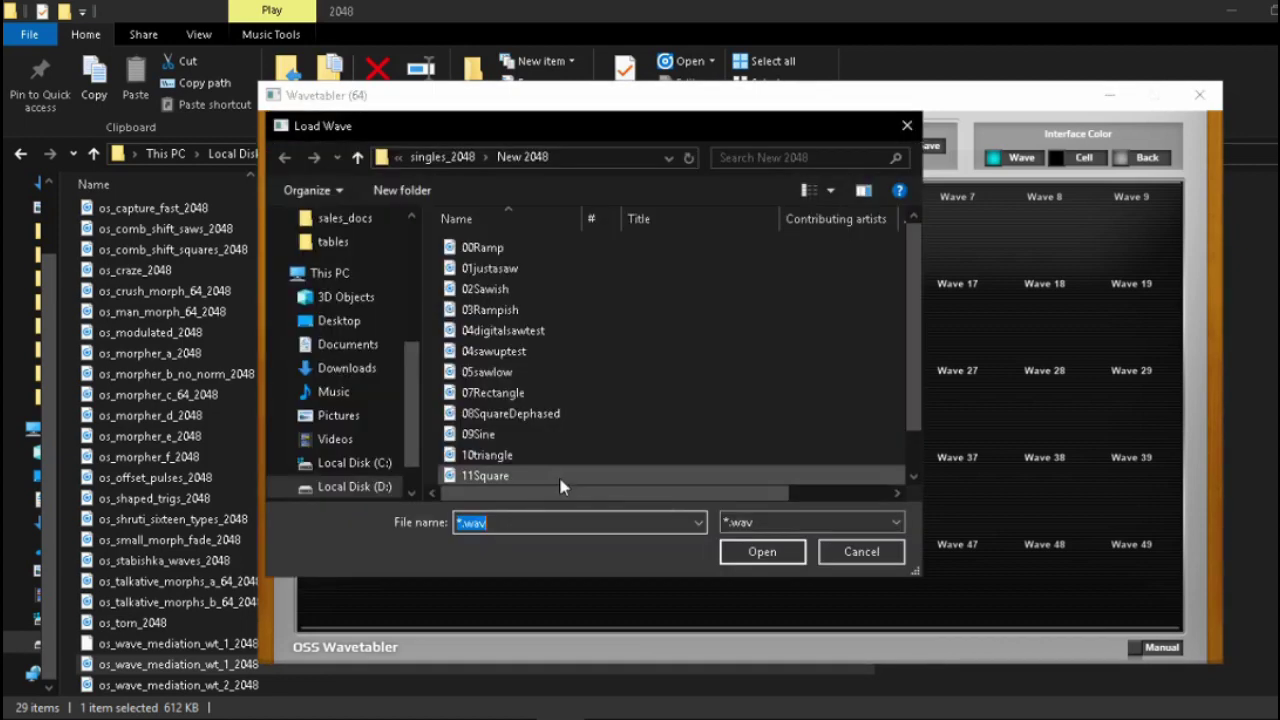
scroll(550, 478, "down", 1)
left_click(533, 468)
double_click(533, 468)
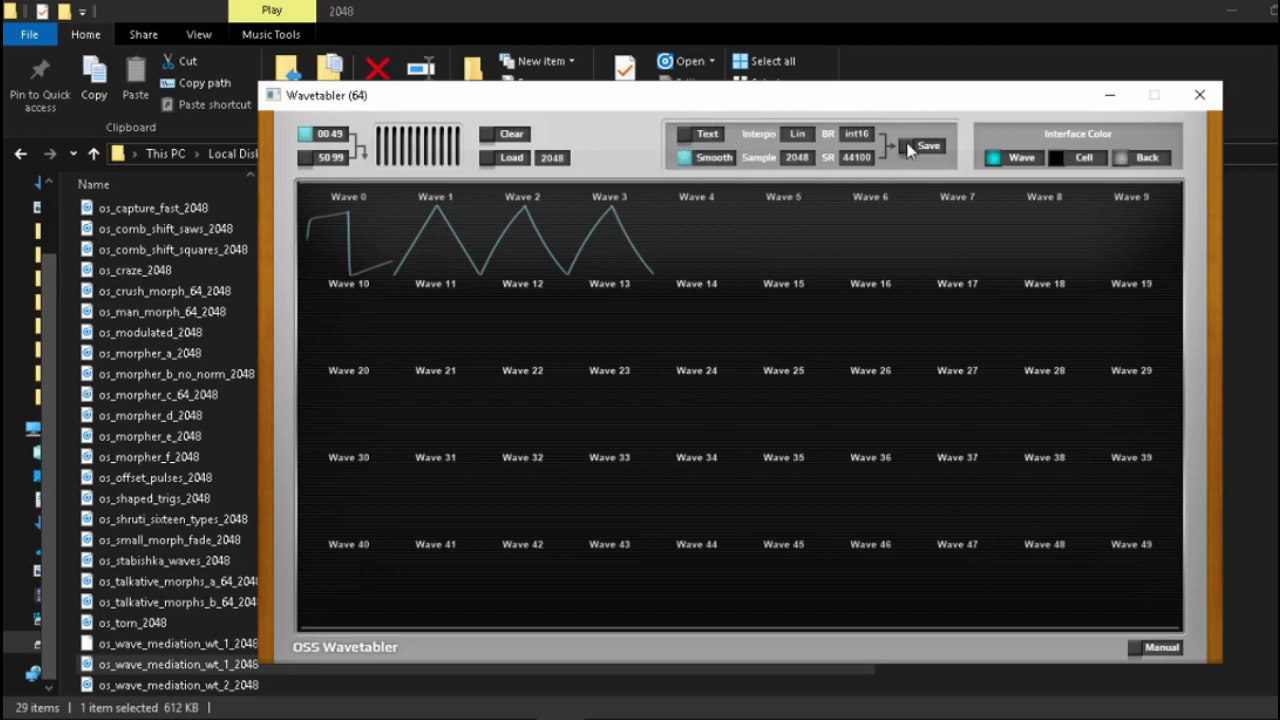
Step: Rename Waves 0–3 to thghg, hmnm, mhfhf and rtrtrrt
double_click(359, 199)
type("thghg")
key("Return")
double_click(432, 199)
type("hmnm")
key("Return")
double_click(523, 199)
type("mhfhf")
key("Return")
double_click(630, 200)
type("rtrtrrt")
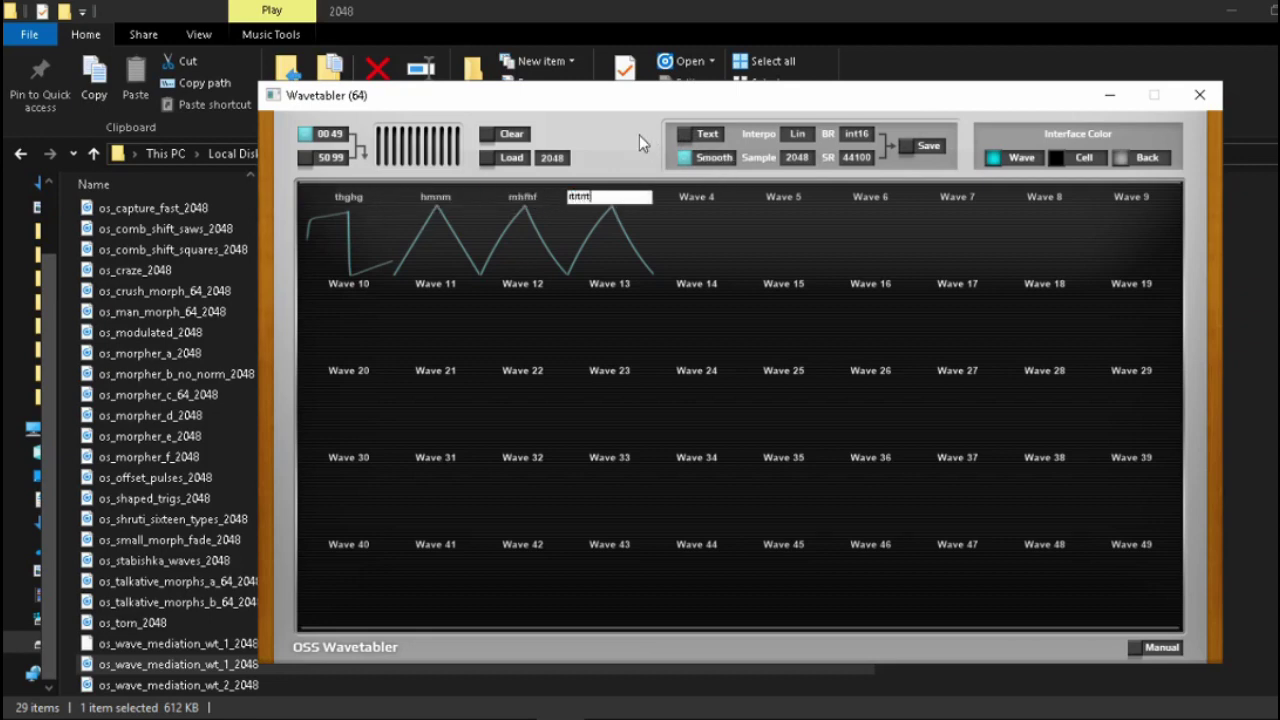
key("Return")
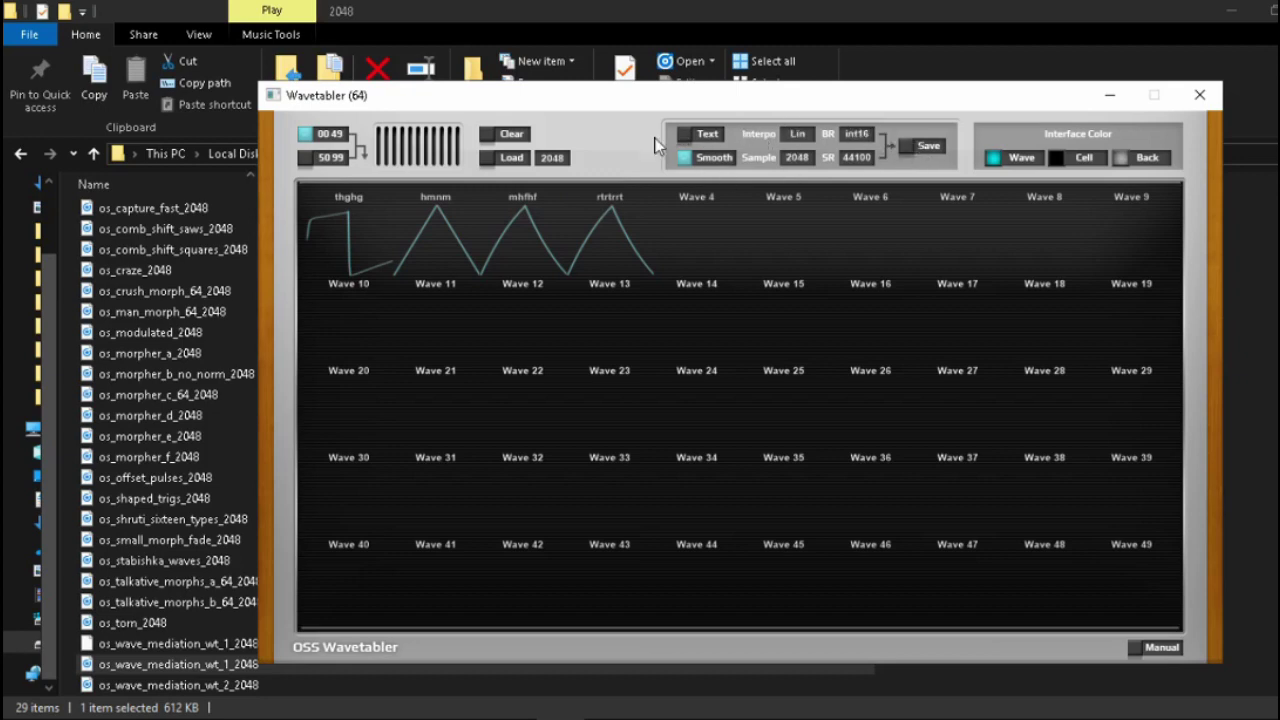
Step: Turn on Text and save the wavetable as mywave in the wavetable pack folder
left_click(684, 134)
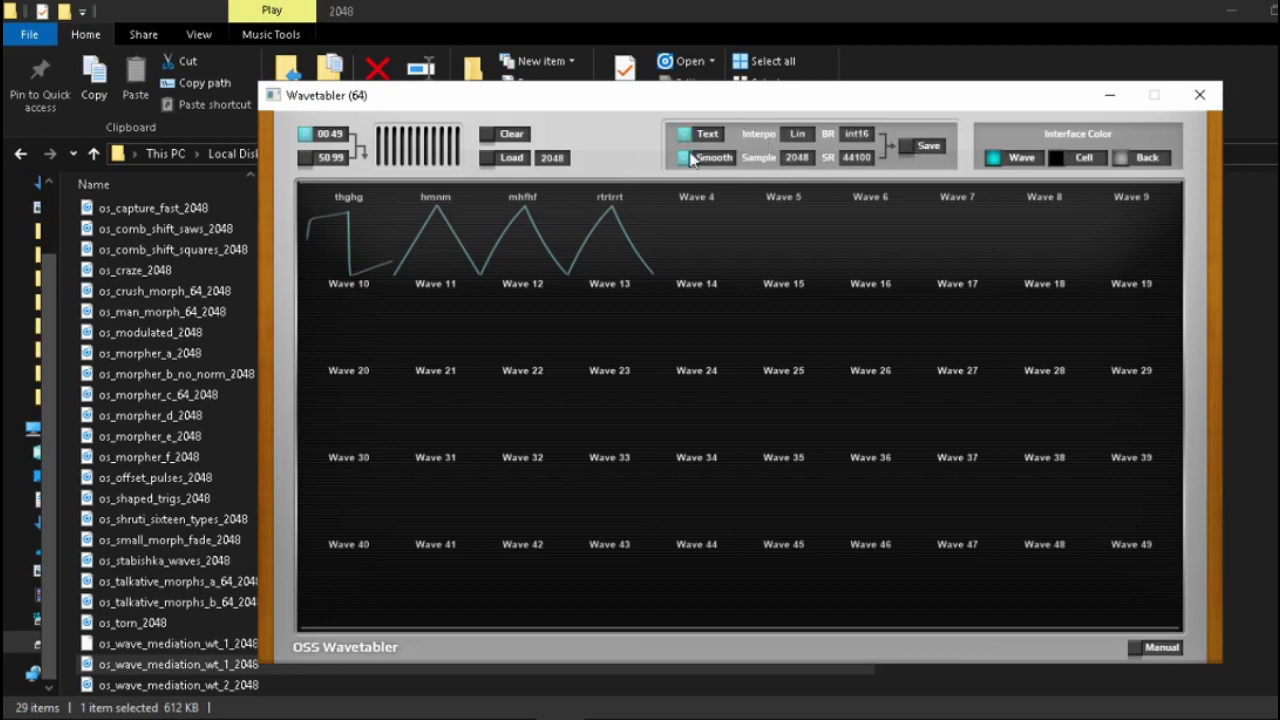
left_click(910, 145)
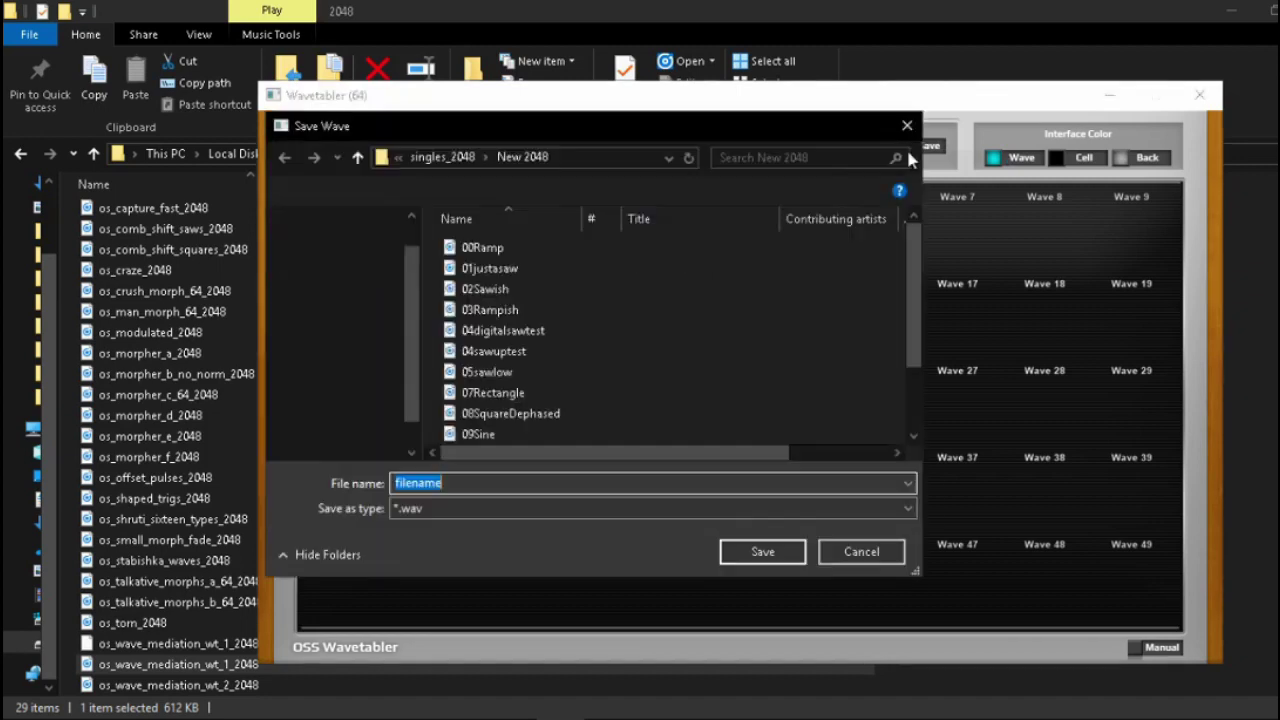
left_click(440, 157)
left_click(482, 157)
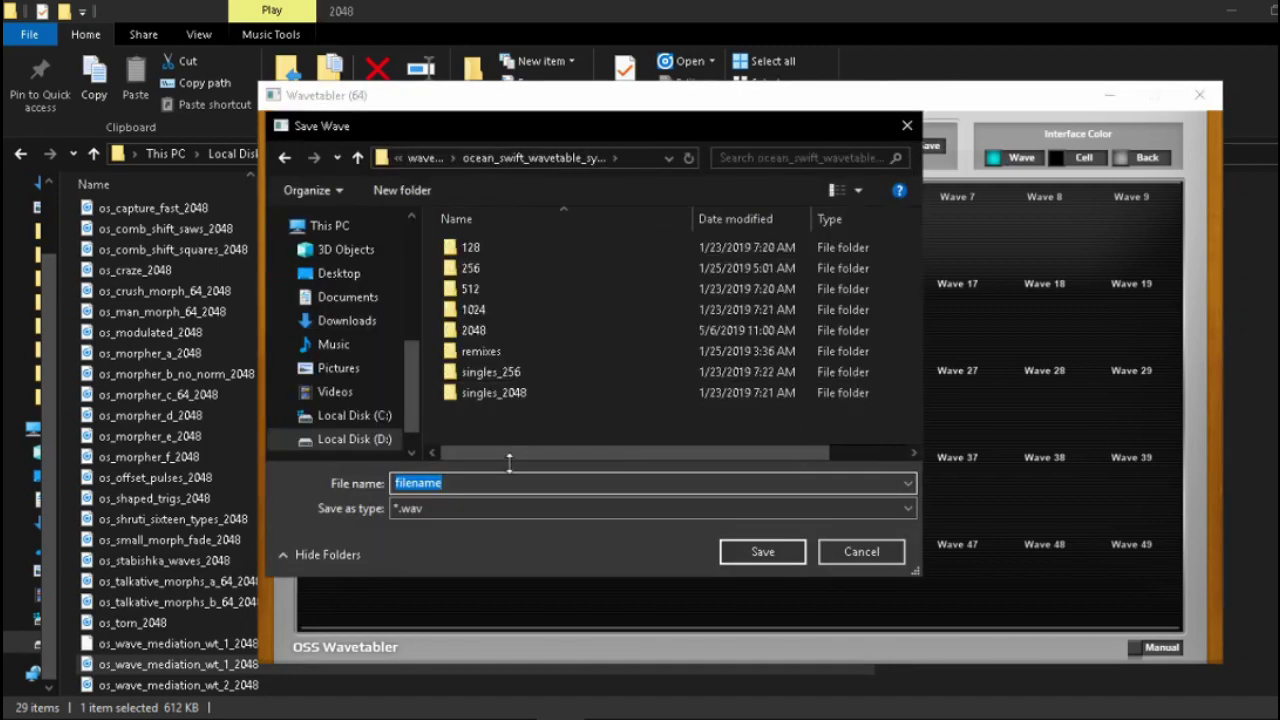
type("mywave")
key("Return")
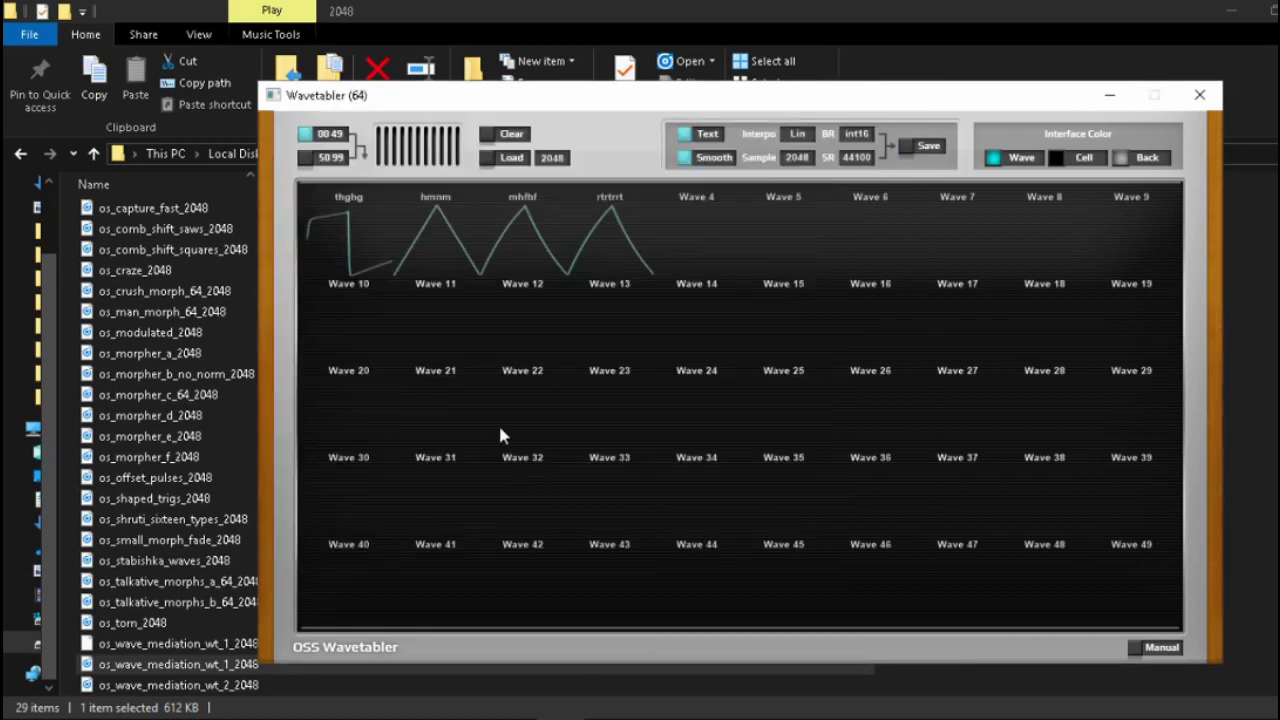
Step: In the synthesist pack folder, confirm mywave.txt lists the four new wave names
key("alt+F4")
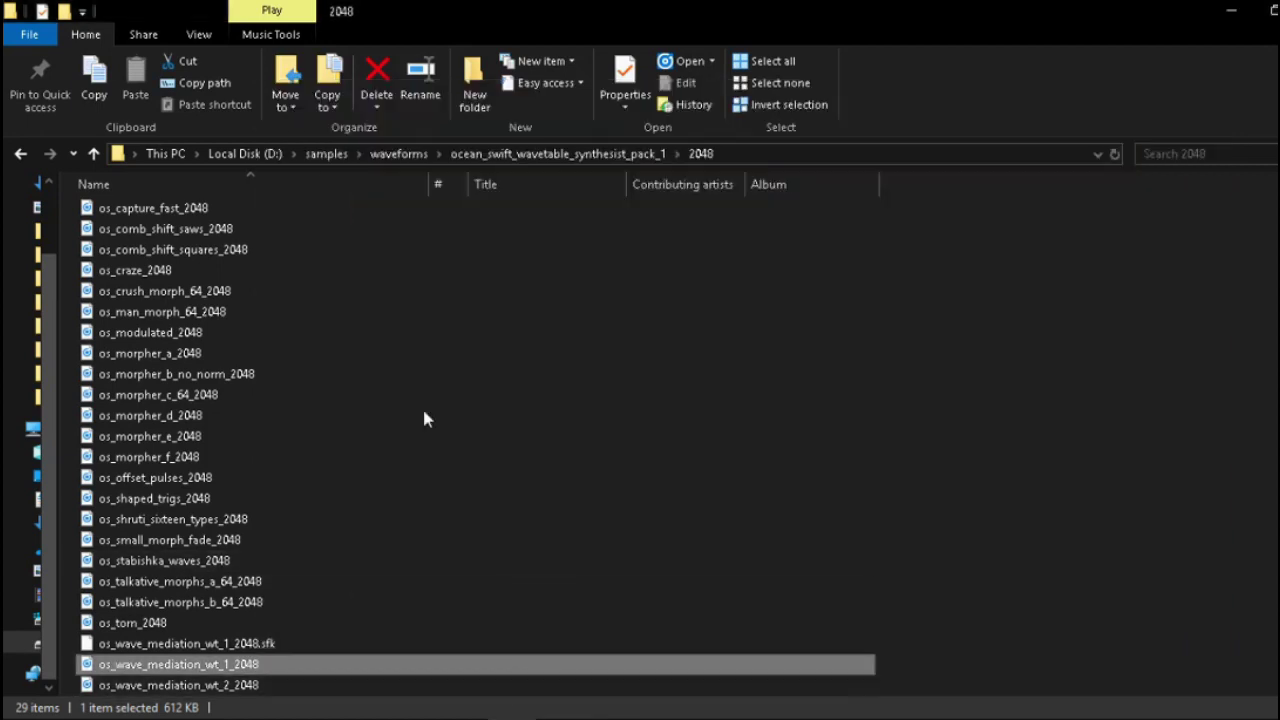
left_click(490, 157)
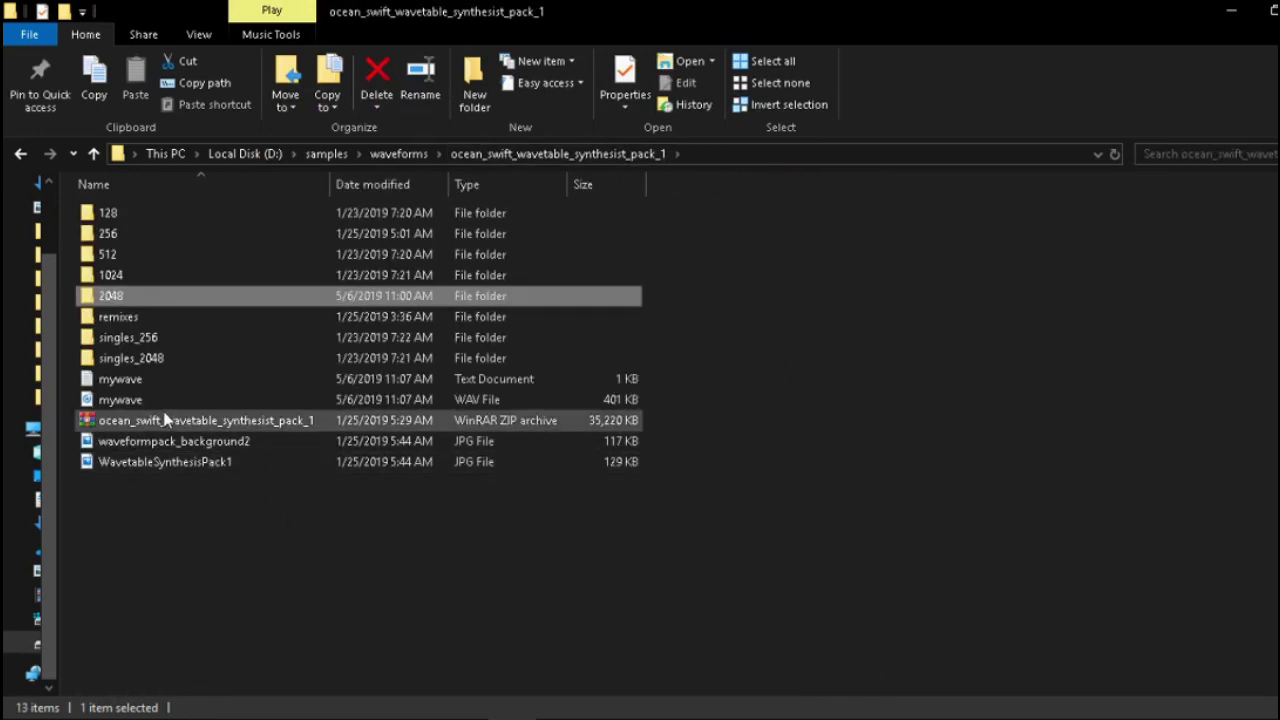
double_click(137, 379)
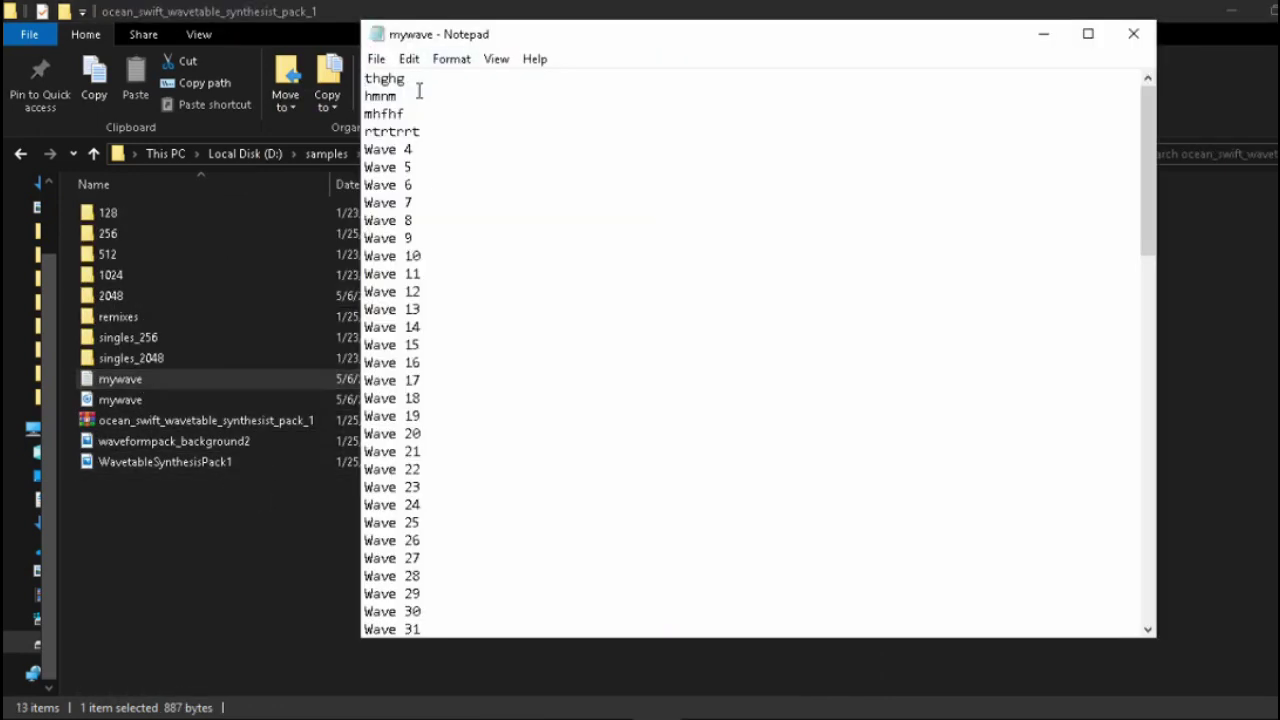
key("shift+Down")
key("shift+Down")
key("shift+Down")
key("shift+Down")
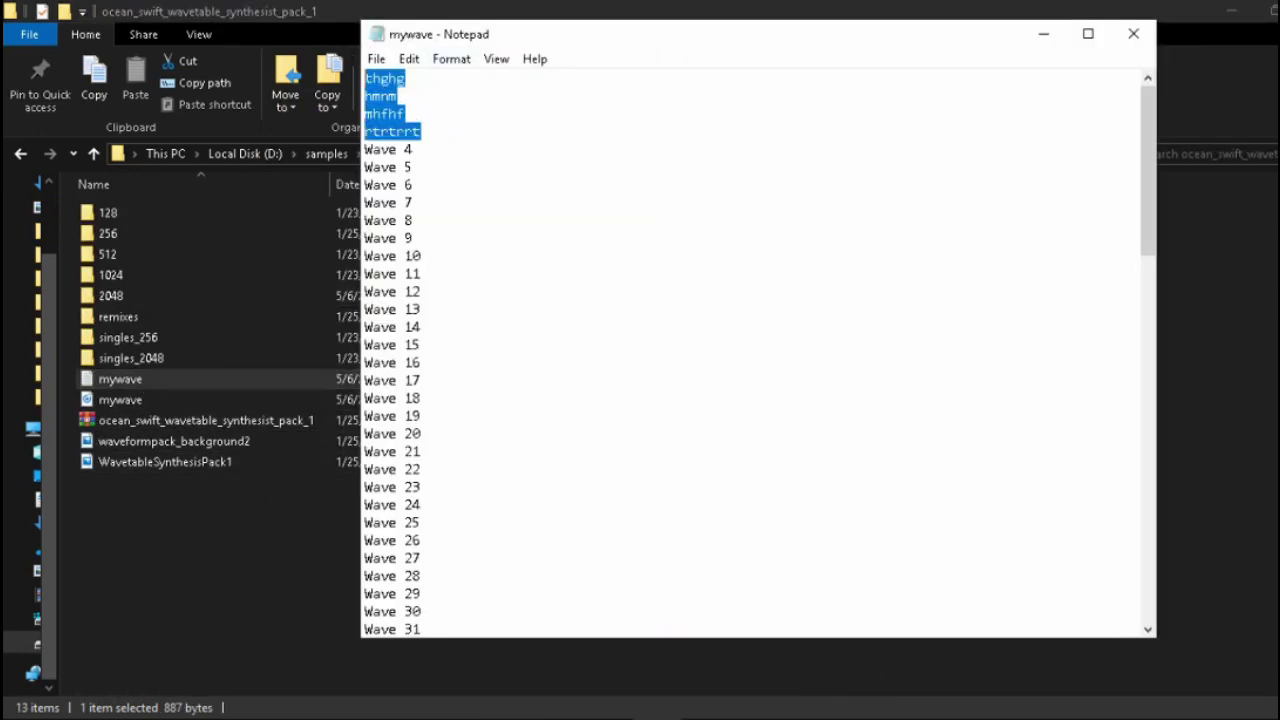
left_click(1134, 33)
left_click(357, 541)
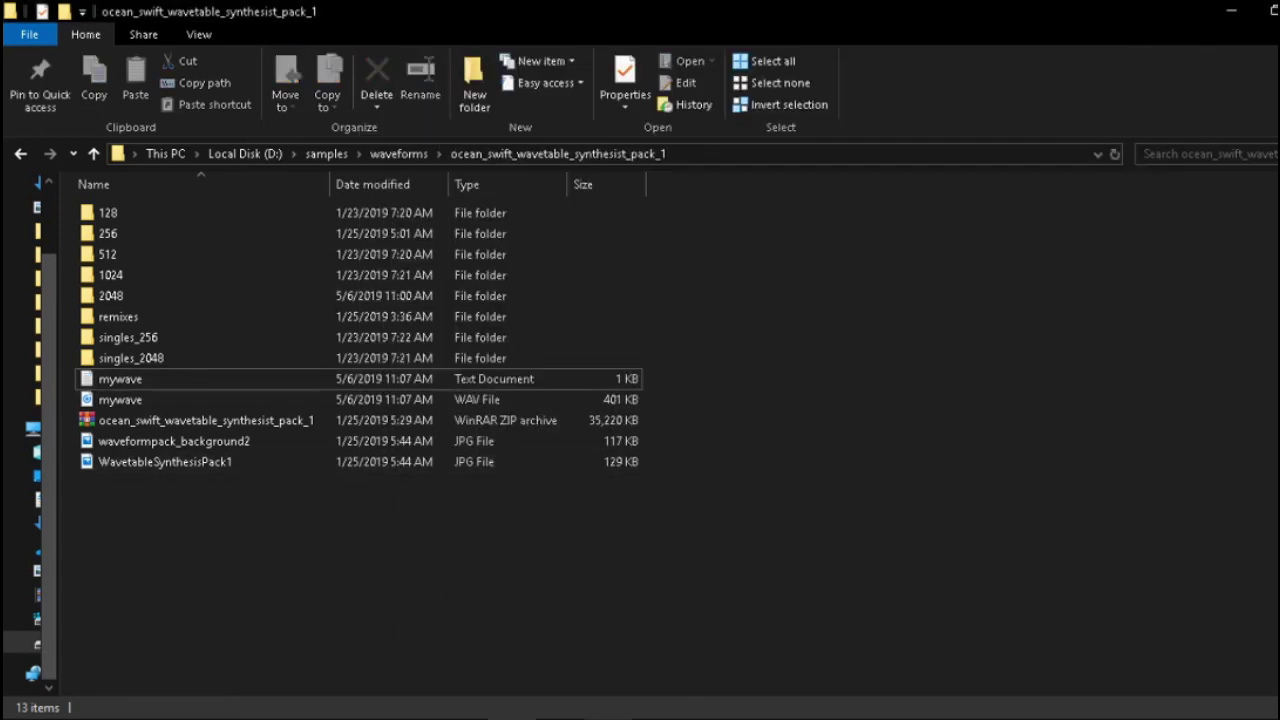
Step: Turn off the Text option so wave names are not saved
key("alt+Tab")
key("alt+Tab")
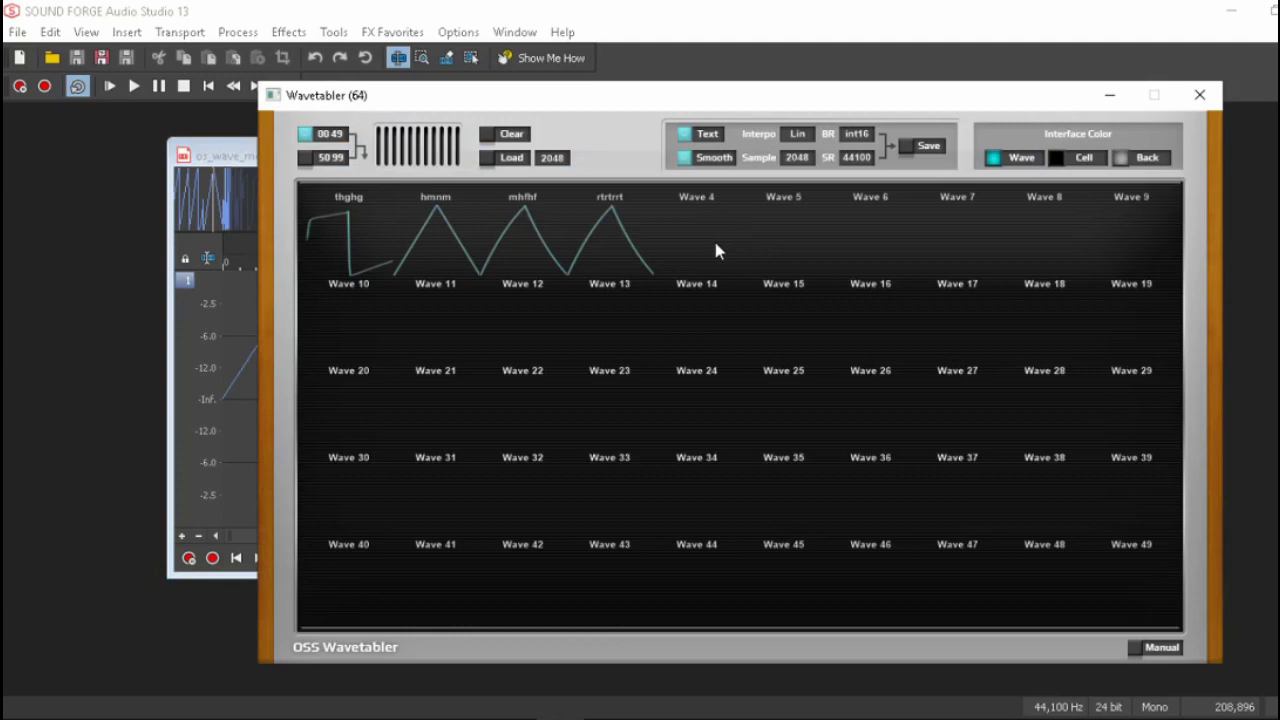
left_click(690, 135)
left_click(690, 135)
left_click(690, 135)
Step: Toggle Smooth off and back on, then redraw the start of the hmnm wave
key("alt+Tab")
key("alt+Tab")
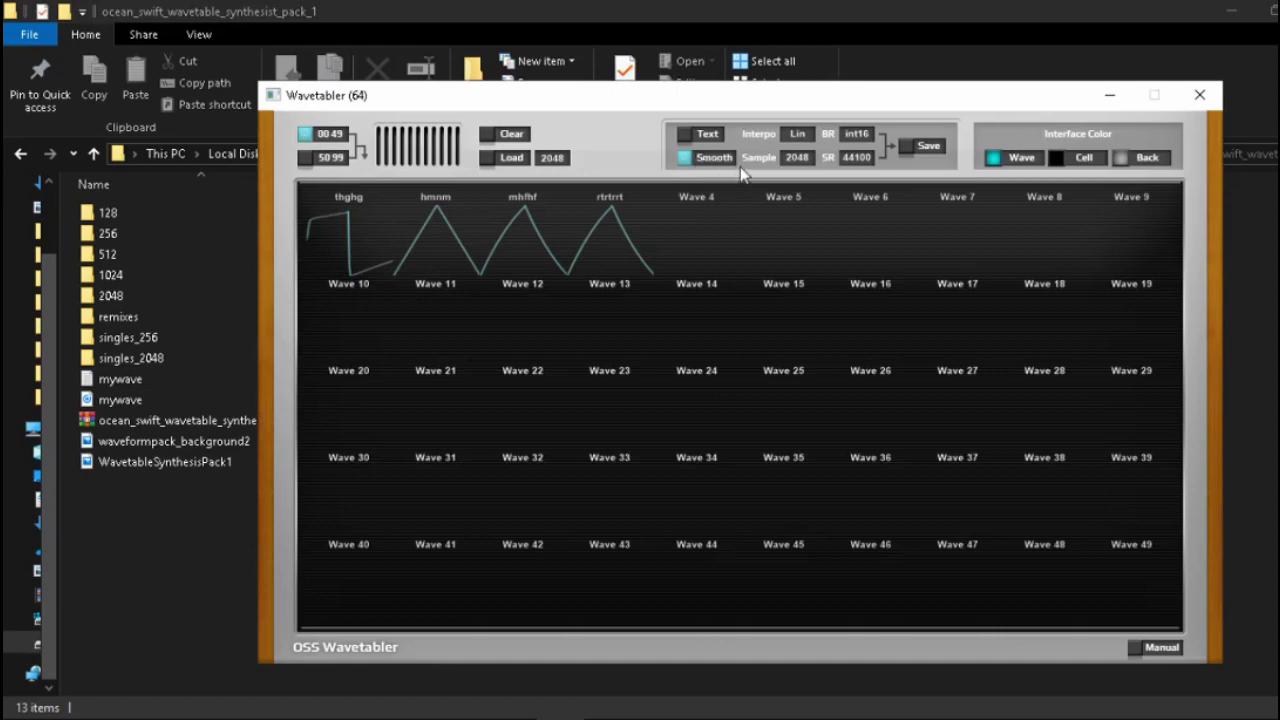
left_click(686, 162)
left_click(684, 162)
left_click_drag(400, 257, 397, 253)
Step: Check the Interpo and Sample dropdowns, leaving Lin and 2048 unchanged
left_click(801, 133)
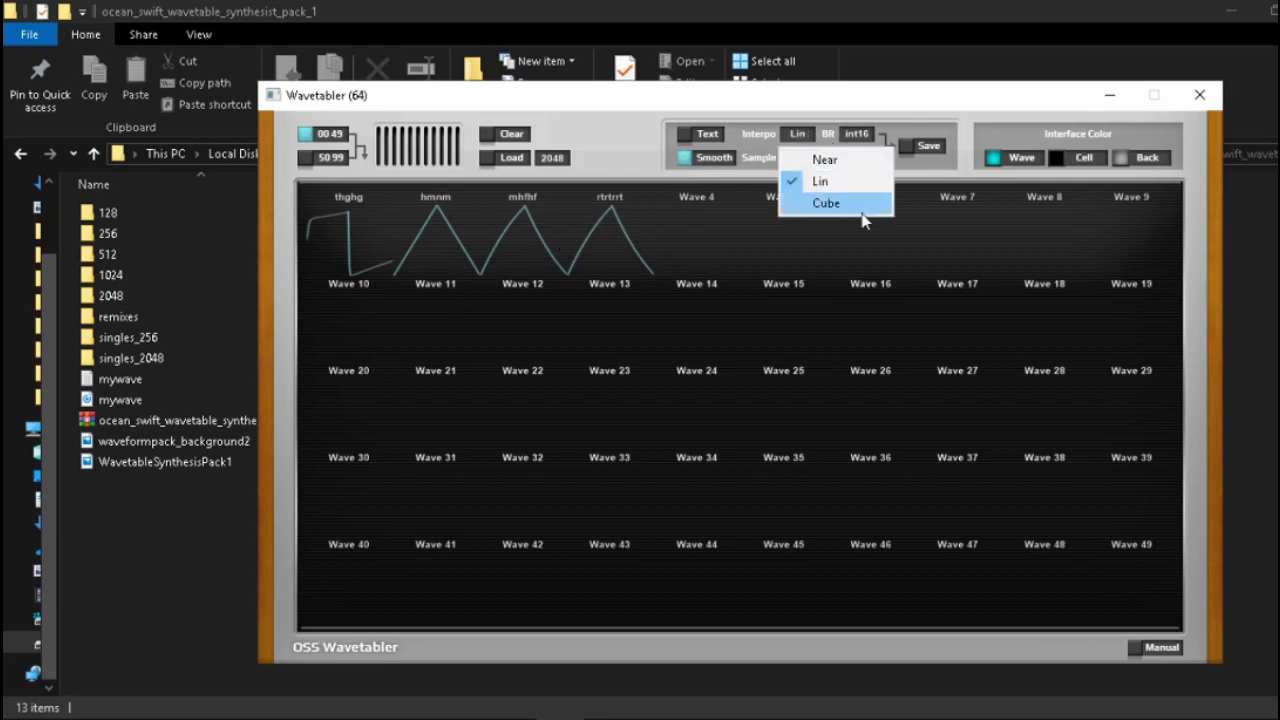
left_click(832, 138)
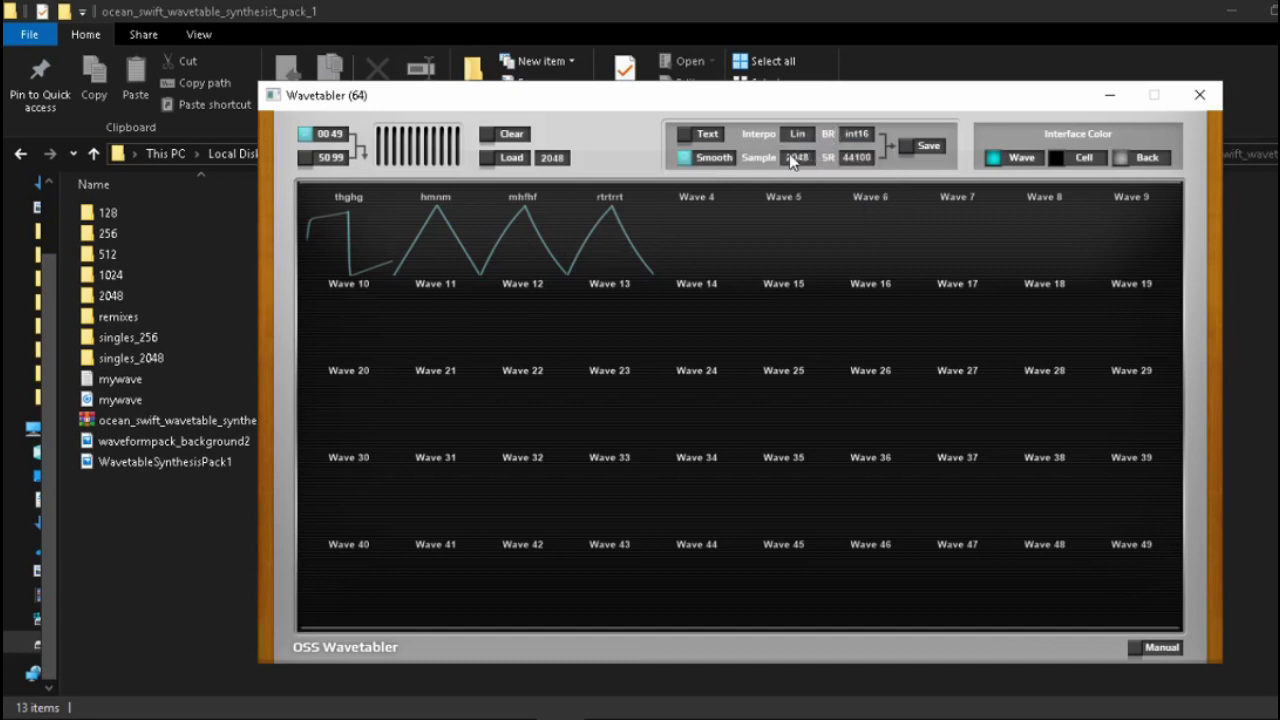
left_click(797, 159)
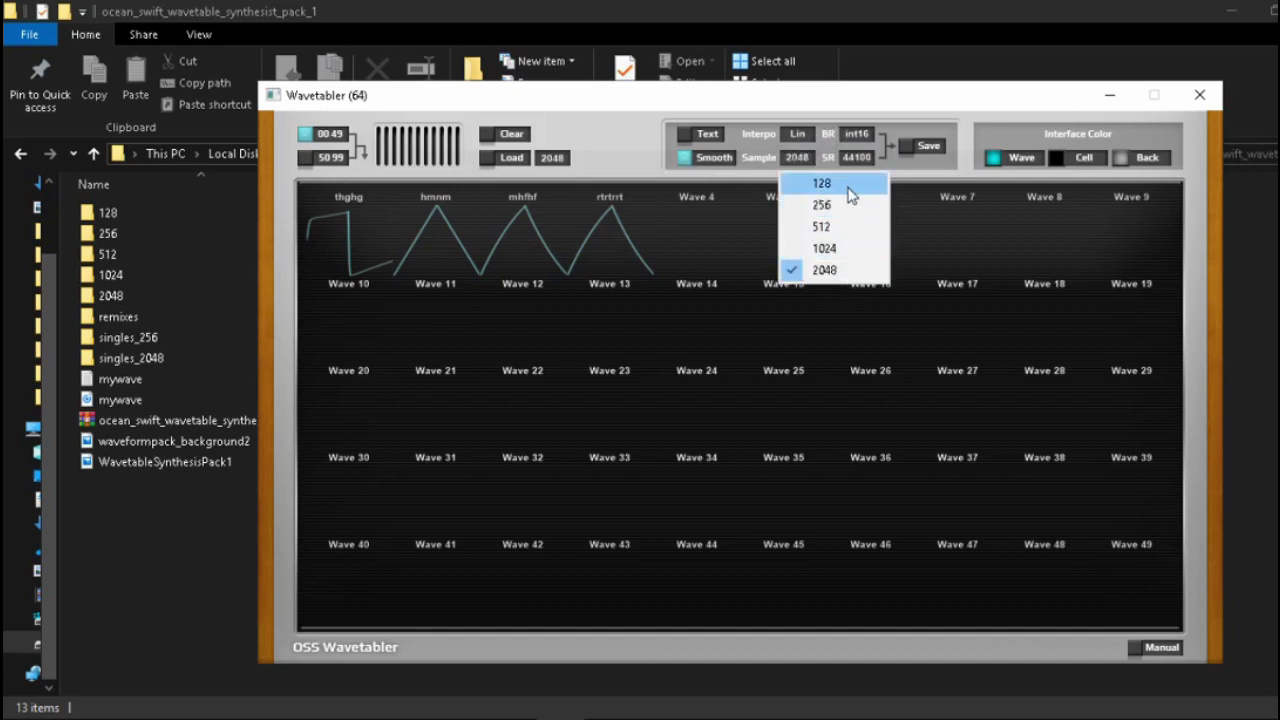
left_click(668, 152)
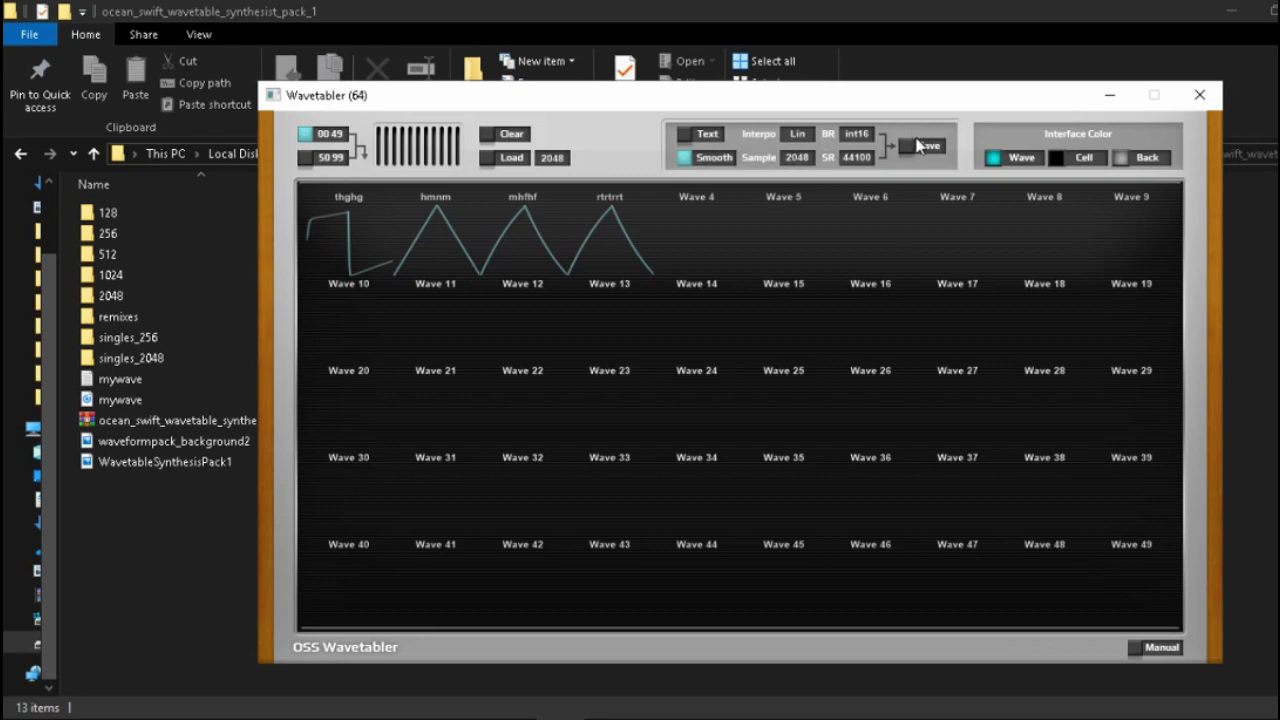
Step: Cancel the Load dialog and clear all the wave cells
left_click(505, 158)
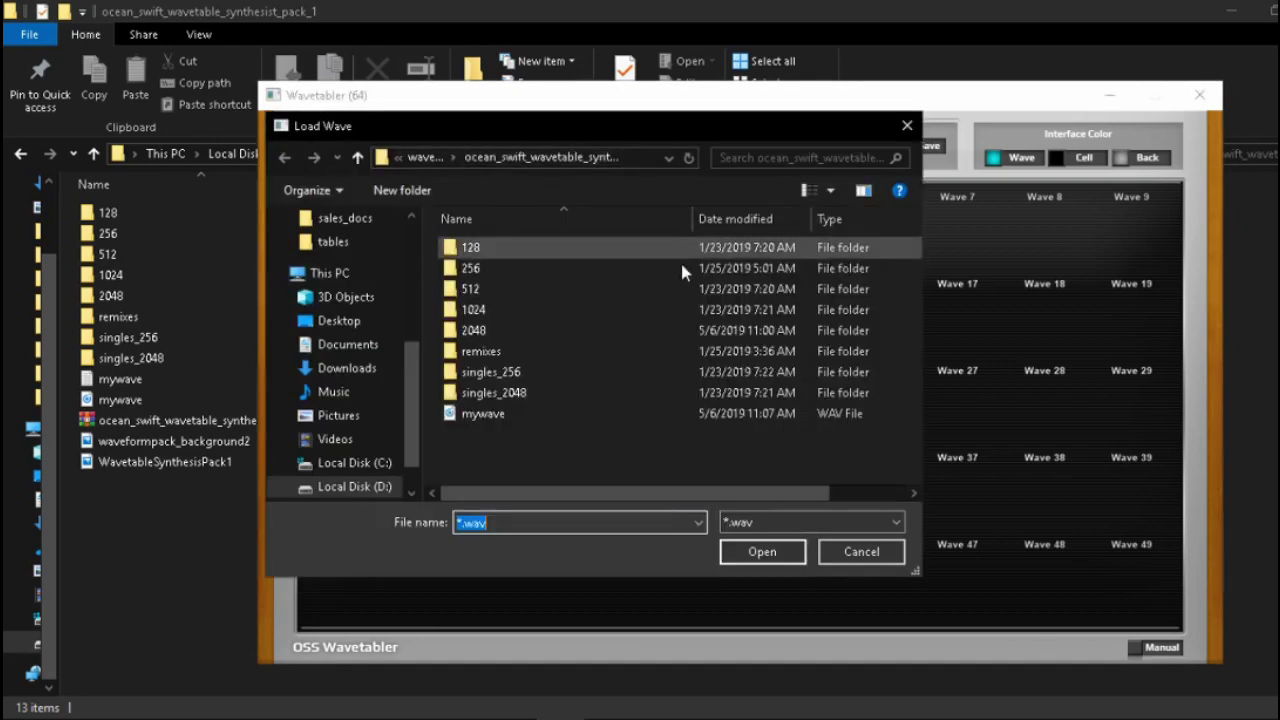
left_click(863, 551)
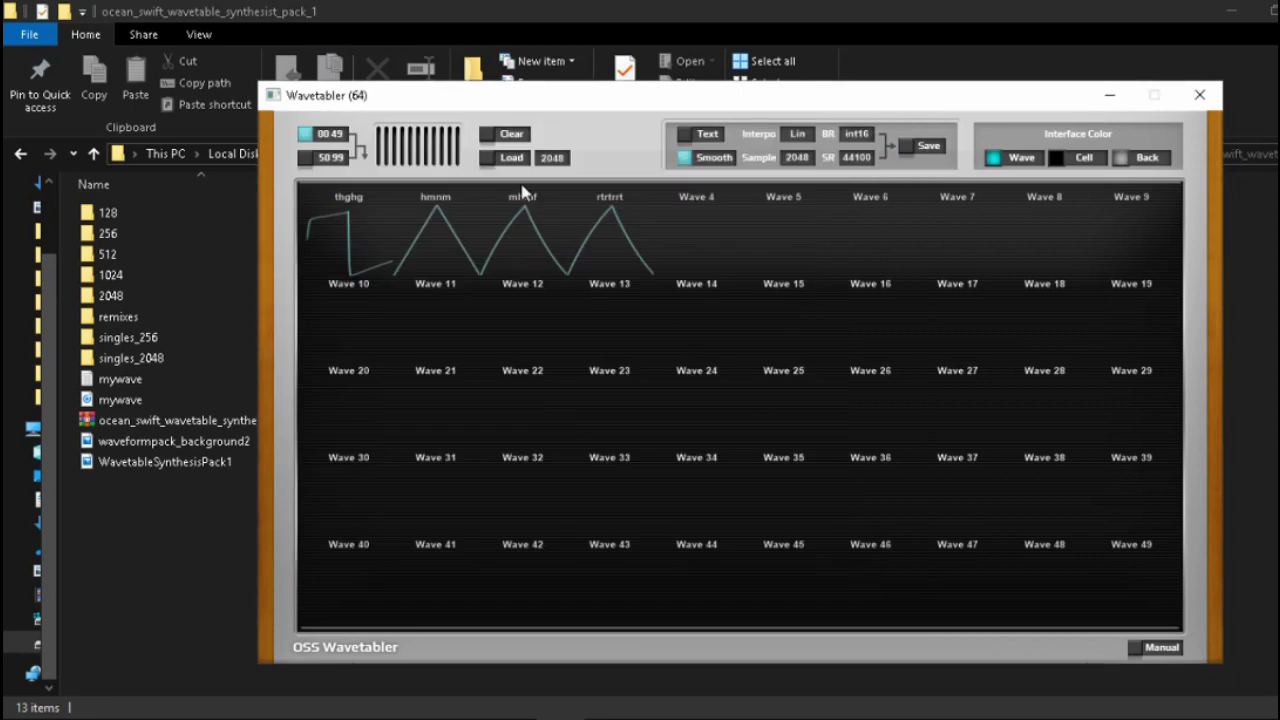
left_click(491, 135)
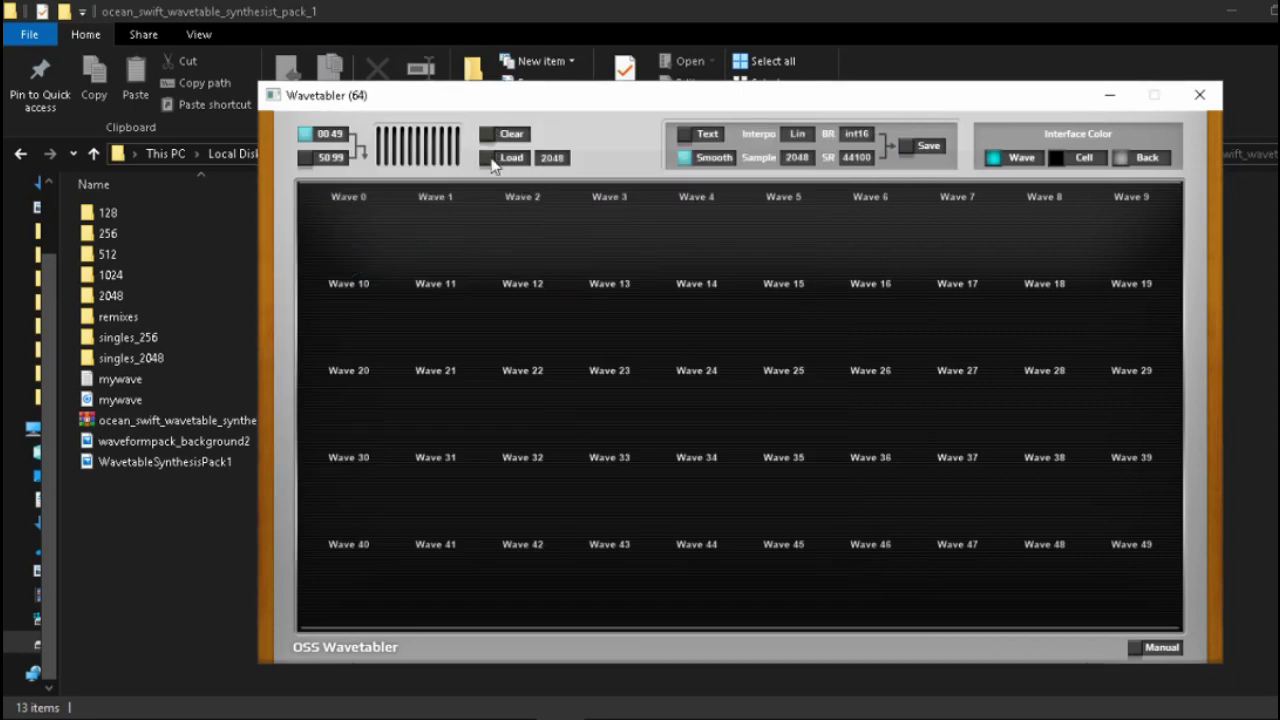
Step: Load os_wave_mediation_wt_1_2048 from the 2048 folder, then switch to Sound Forge
left_click(495, 160)
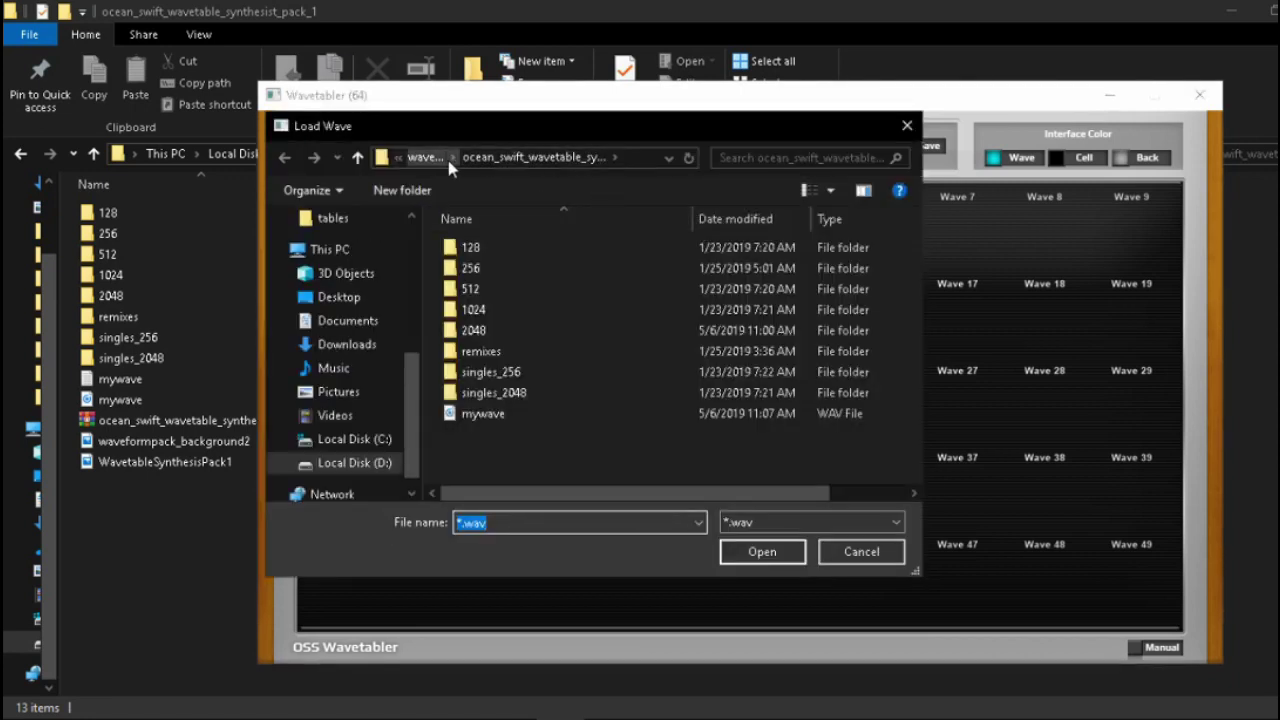
double_click(473, 330)
scroll(560, 371, "down", 7)
double_click(618, 453)
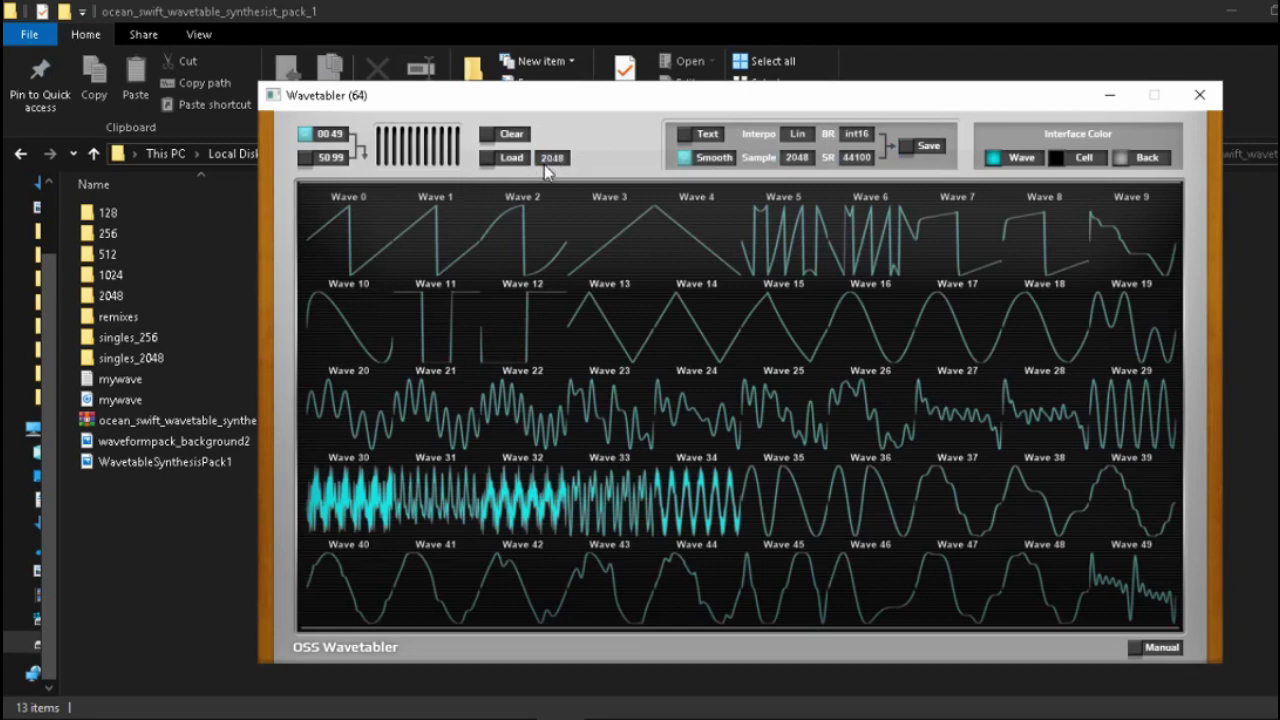
key("alt+Tab")
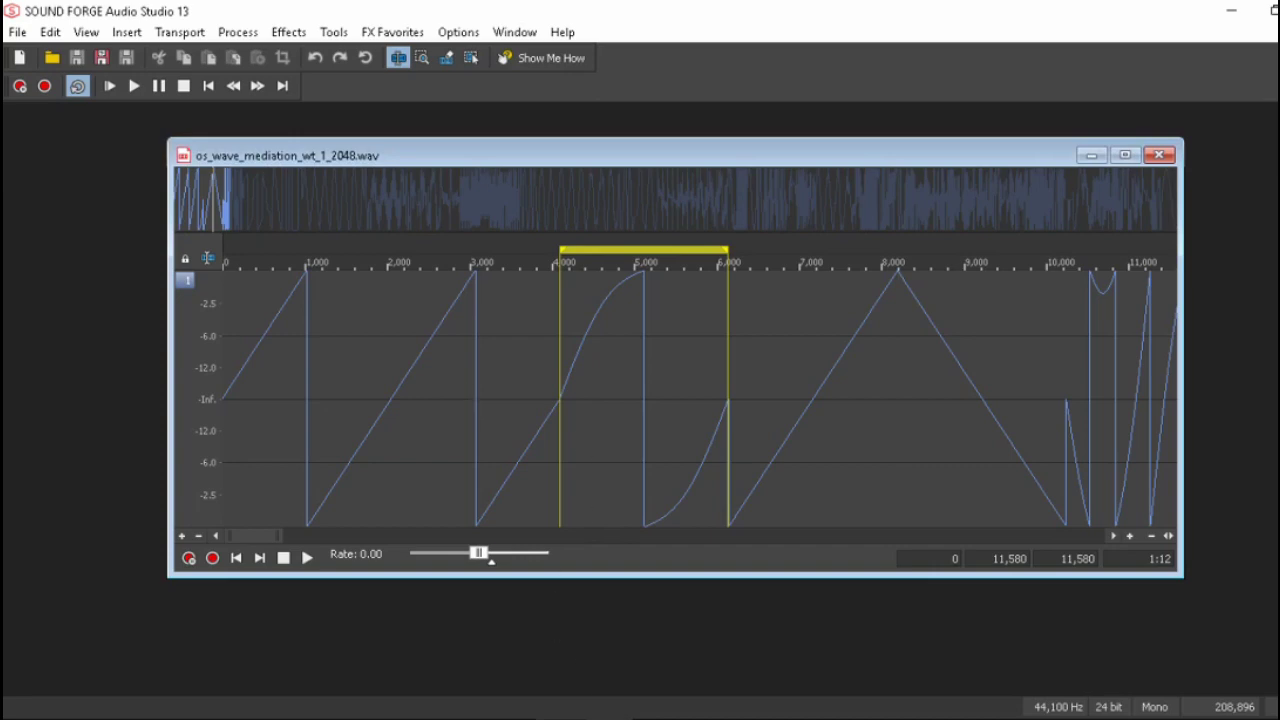
Step: Return from the os_wave_mediation_wt_1_2048.wav waveform to the Wavetabler window
key("alt+Tab")
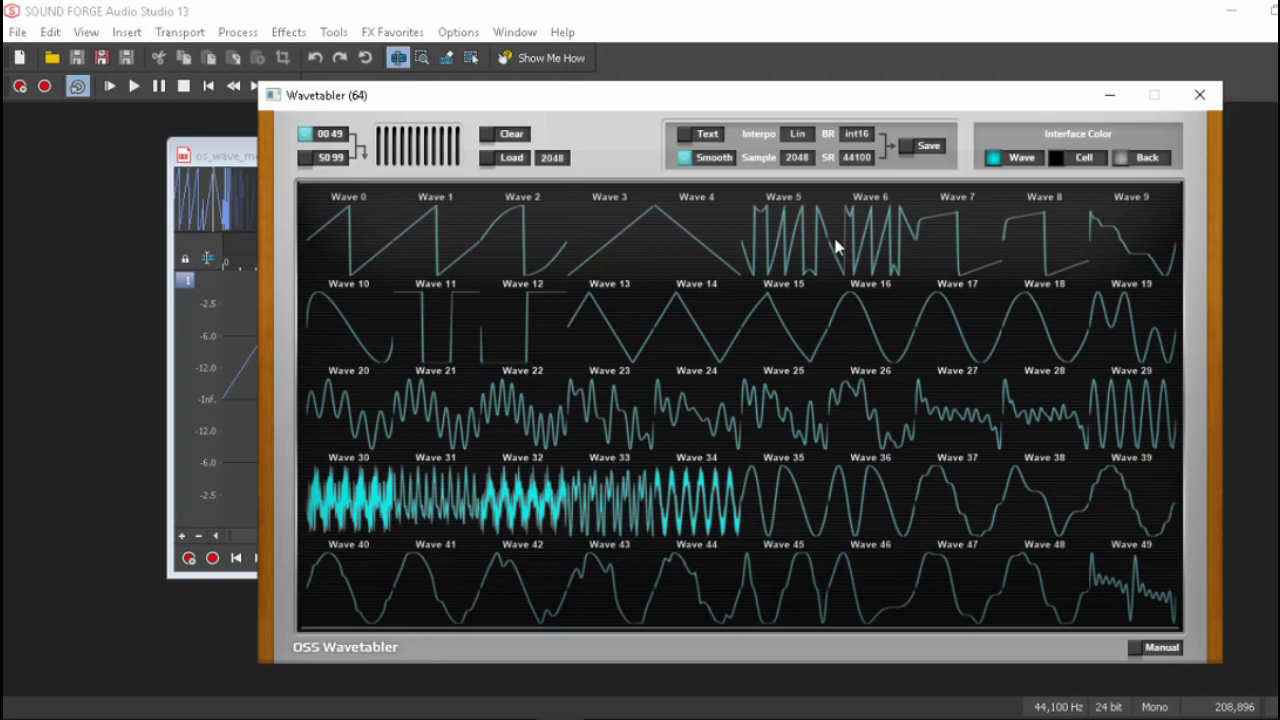
Step: Set the export sample size to 256
left_click(795, 158)
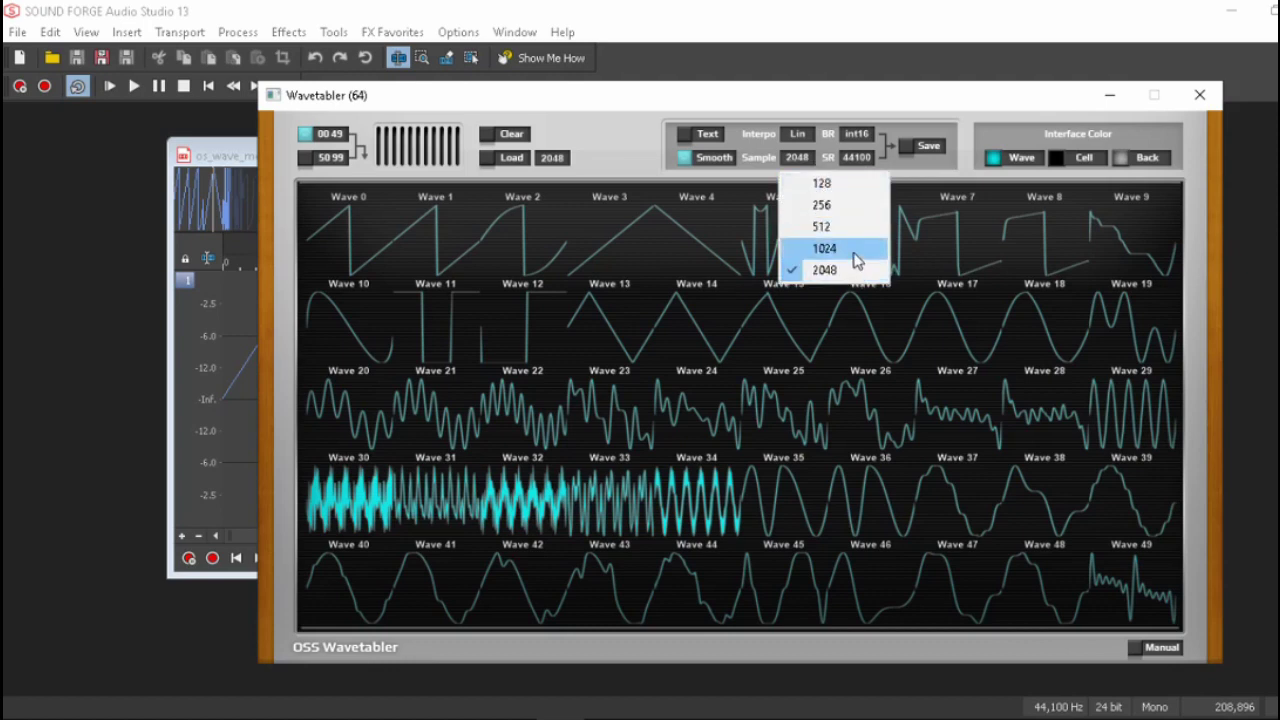
left_click(855, 252)
left_click(797, 157)
left_click(797, 157)
key("Up")
key("Up")
left_click(797, 157)
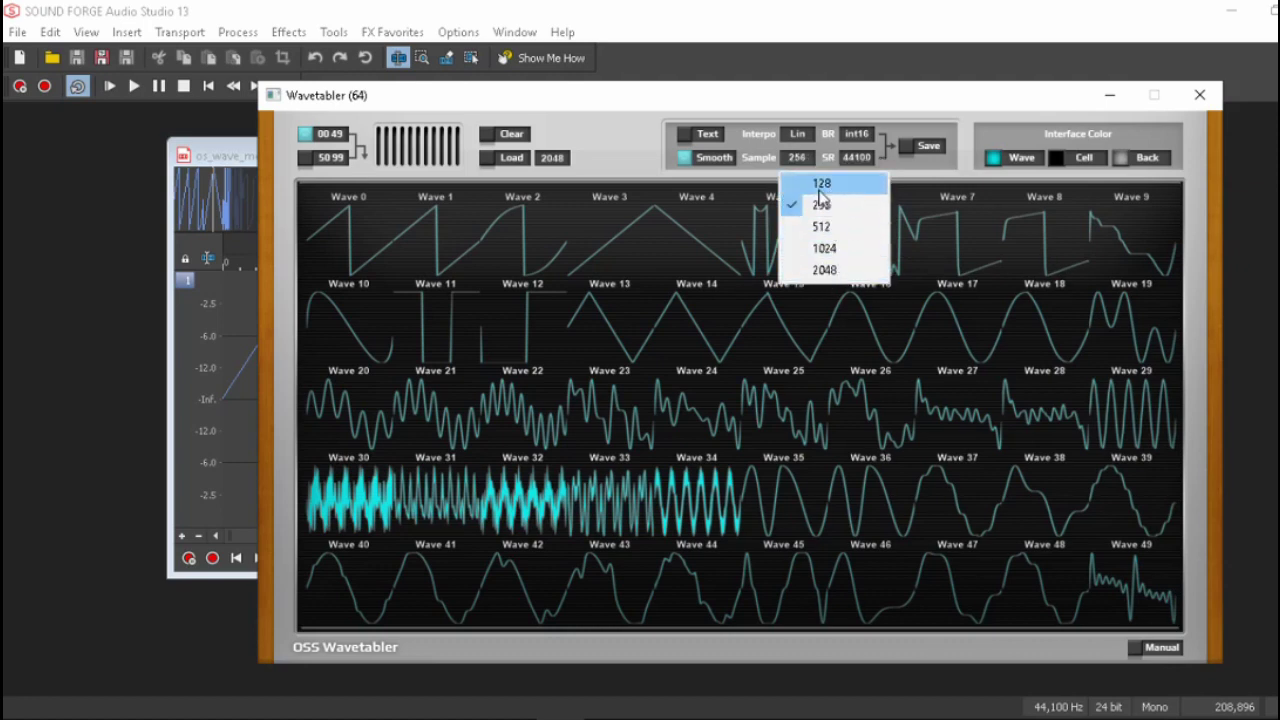
Step: Keep the export interpolation at Lin
left_click(804, 137)
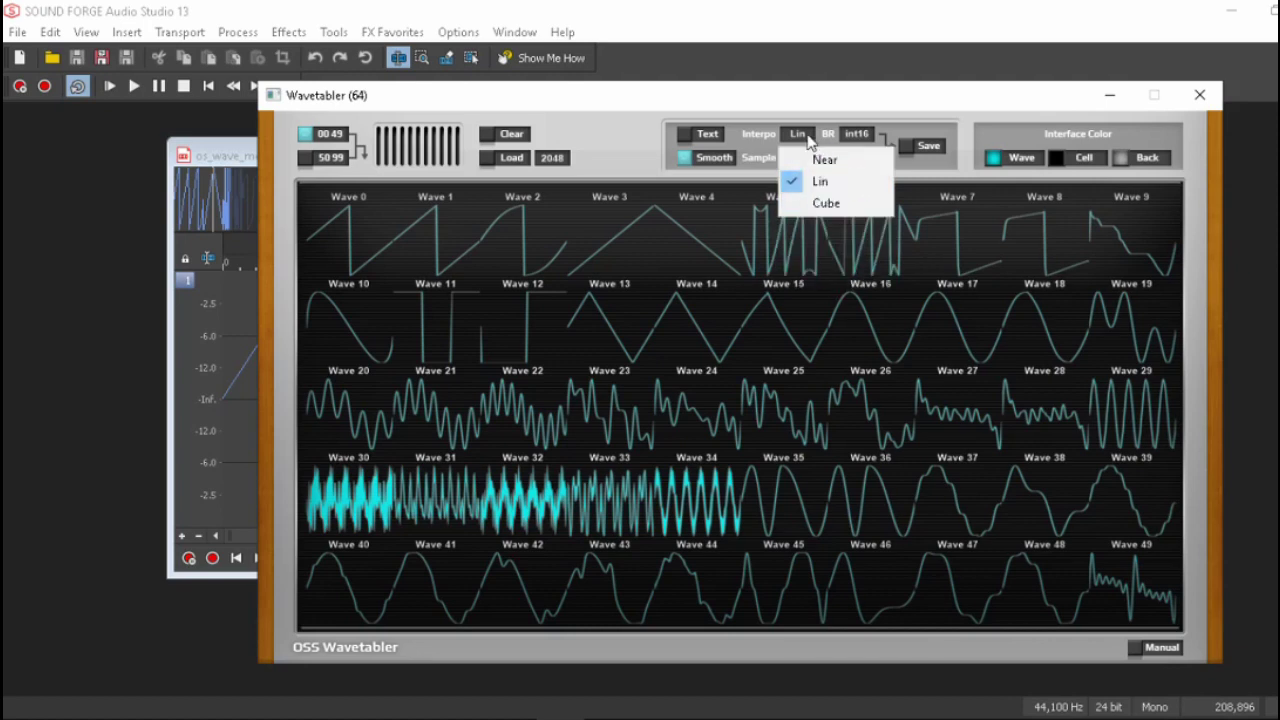
left_click(822, 181)
left_click(805, 136)
left_click(822, 118)
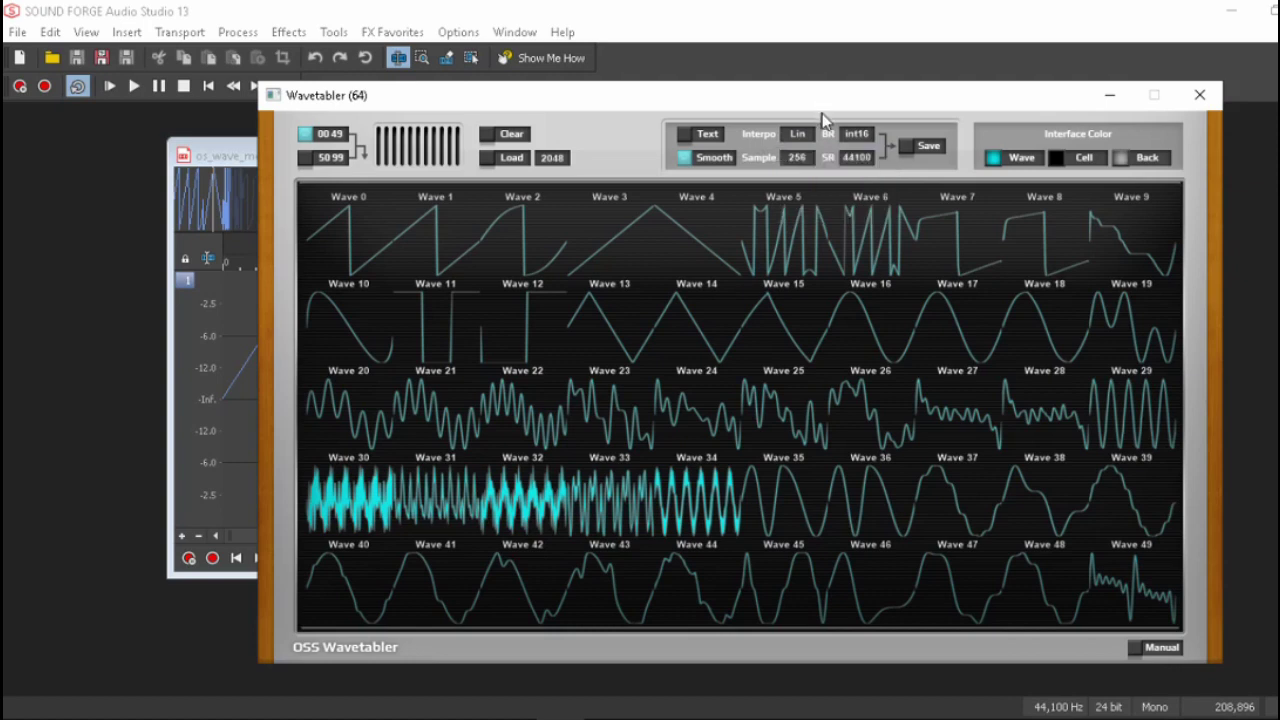
left_click(810, 137)
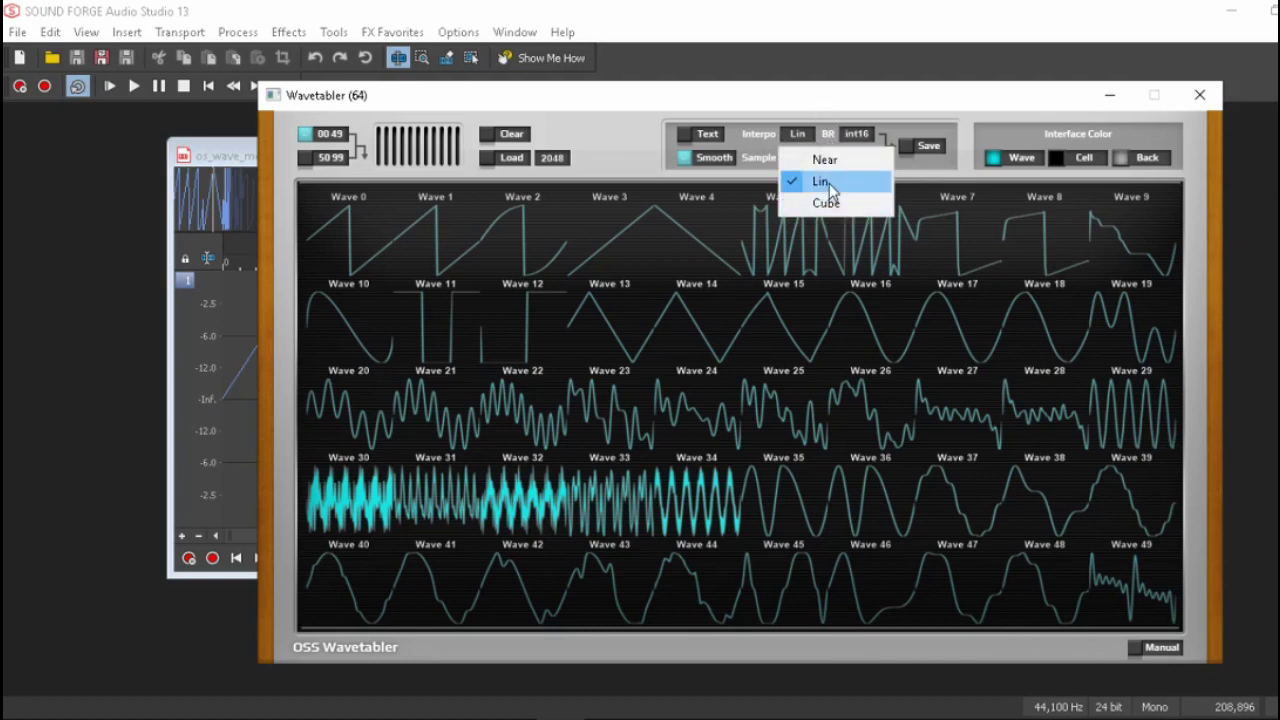
left_click(820, 180)
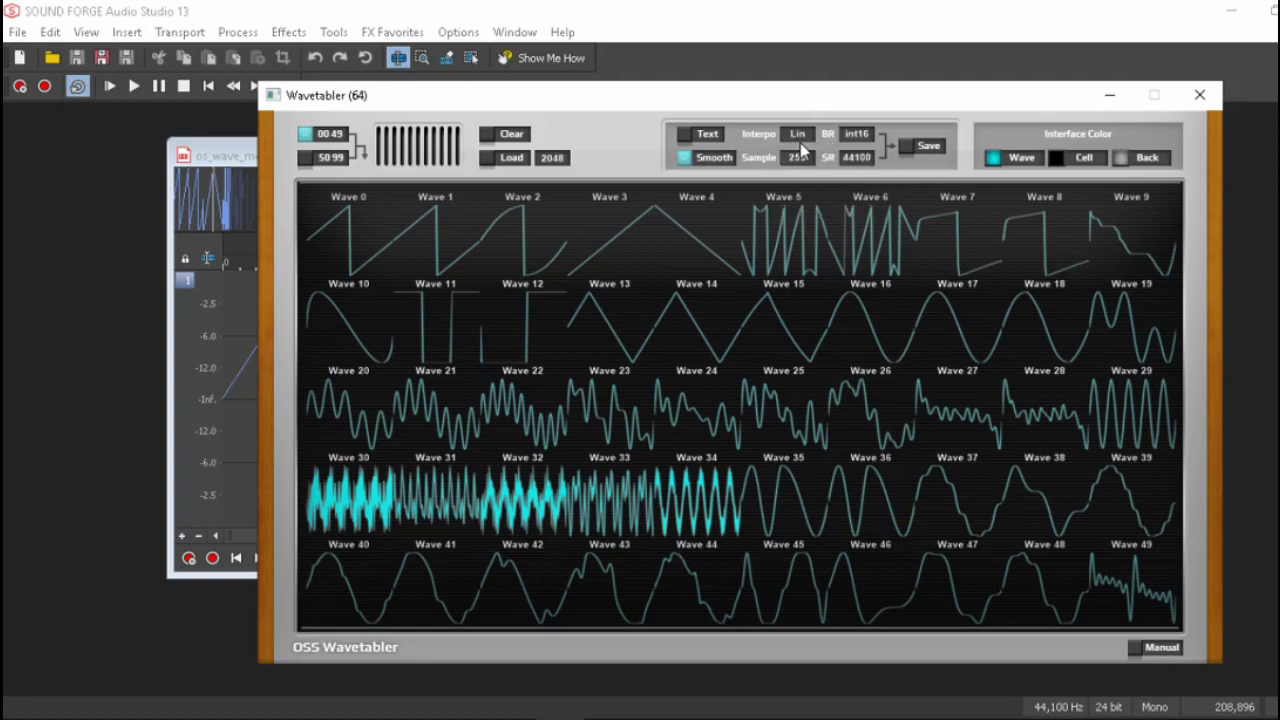
left_click(797, 136)
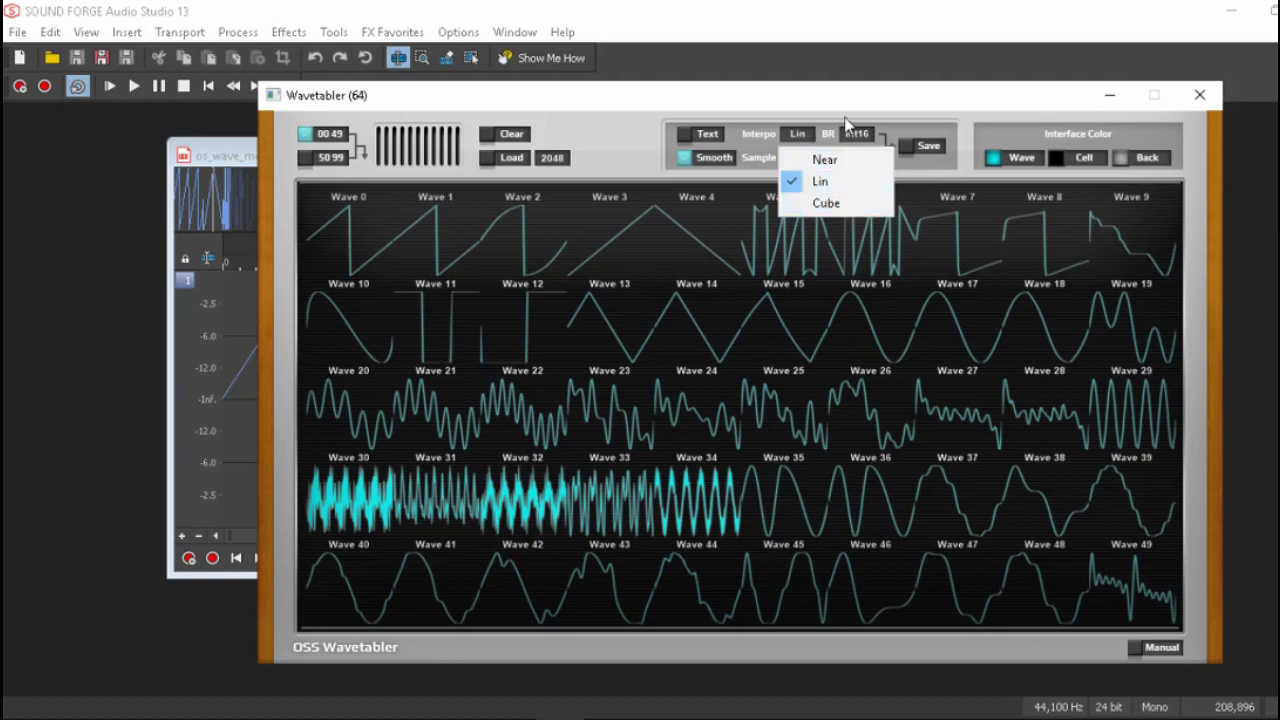
left_click(826, 146)
Step: Keep the bit depth at int16 and the sample rate at 44100
left_click(857, 138)
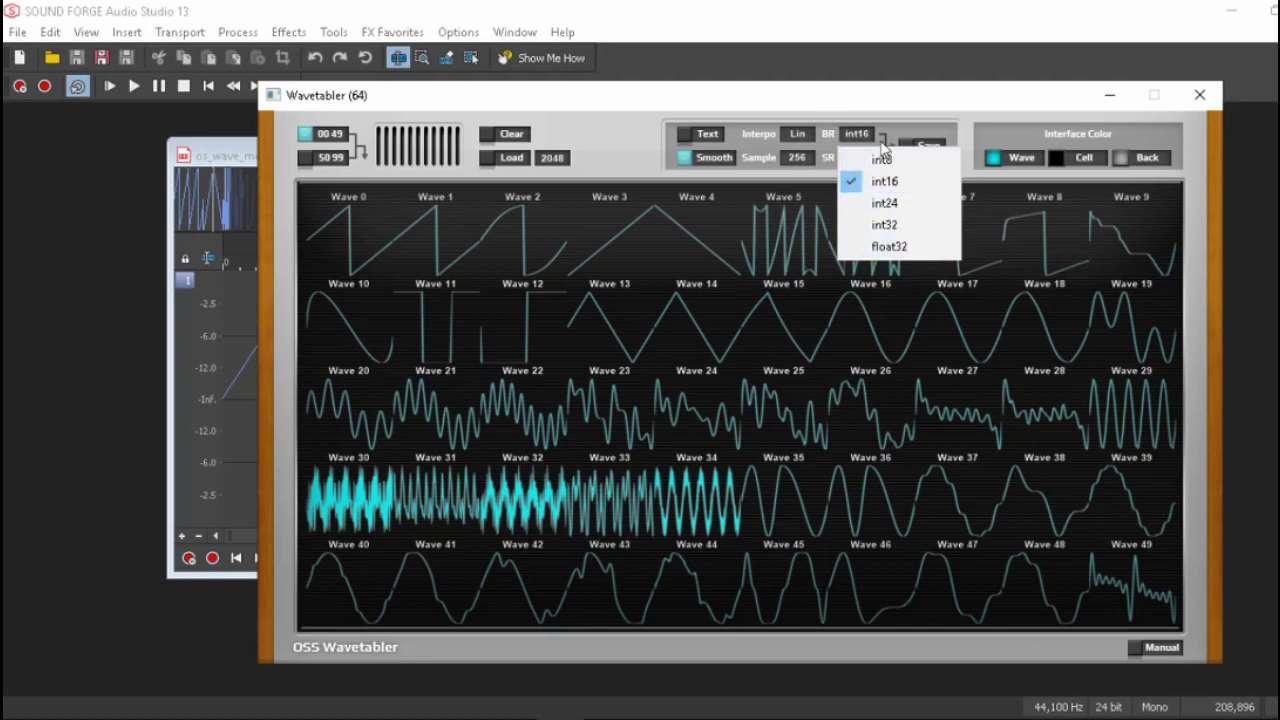
left_click(886, 98)
left_click(856, 159)
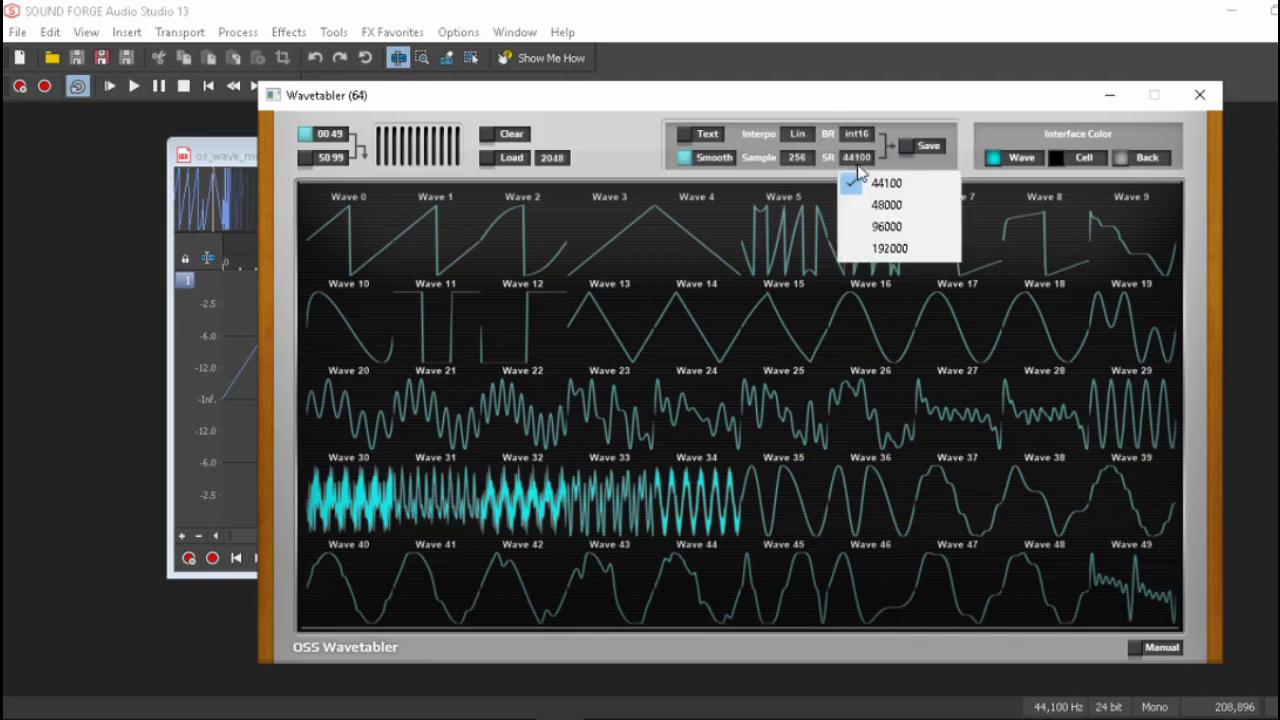
left_click(845, 162)
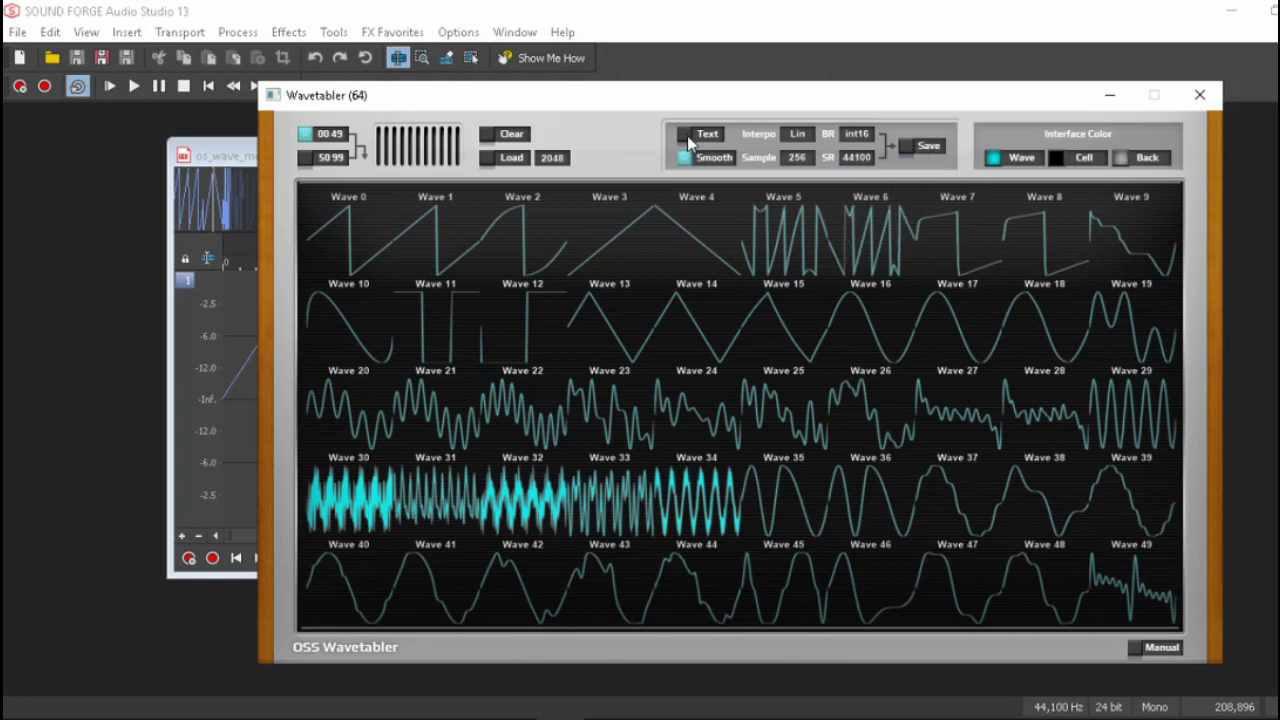
Step: Save the wavetable as mycoolwave.wav in the ocean_swift pack folder
left_click(906, 146)
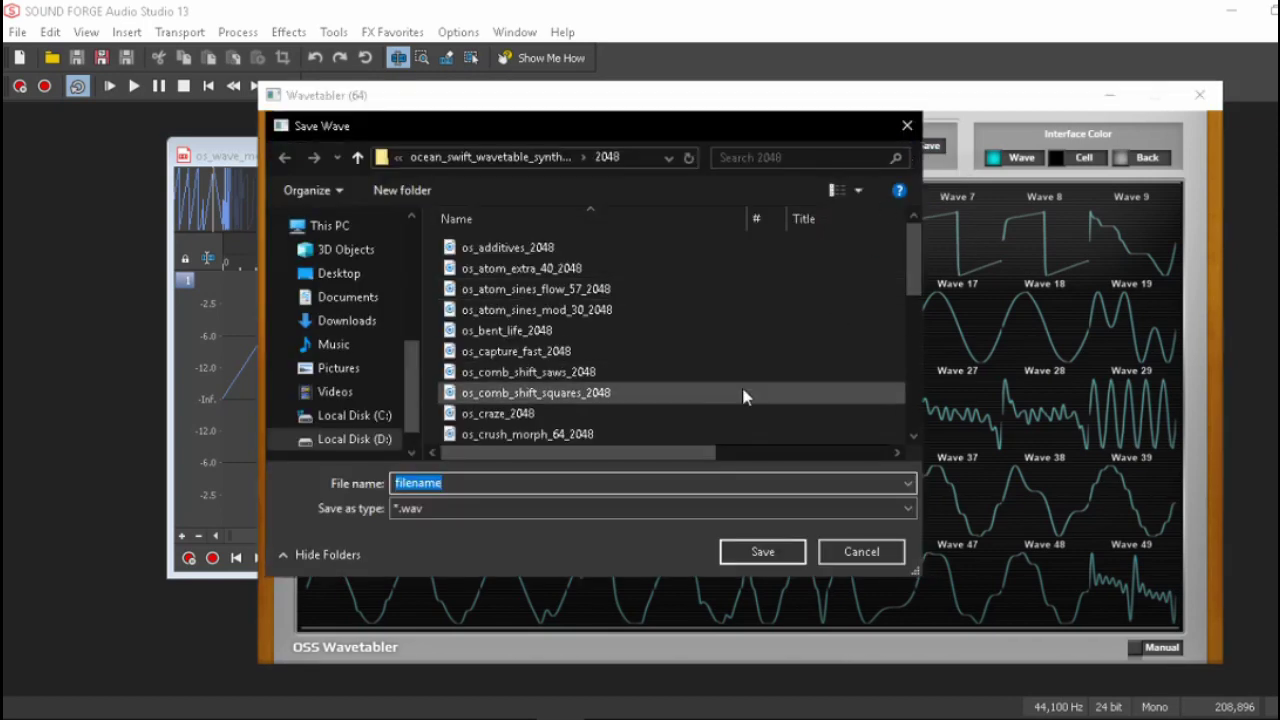
left_click(520, 160)
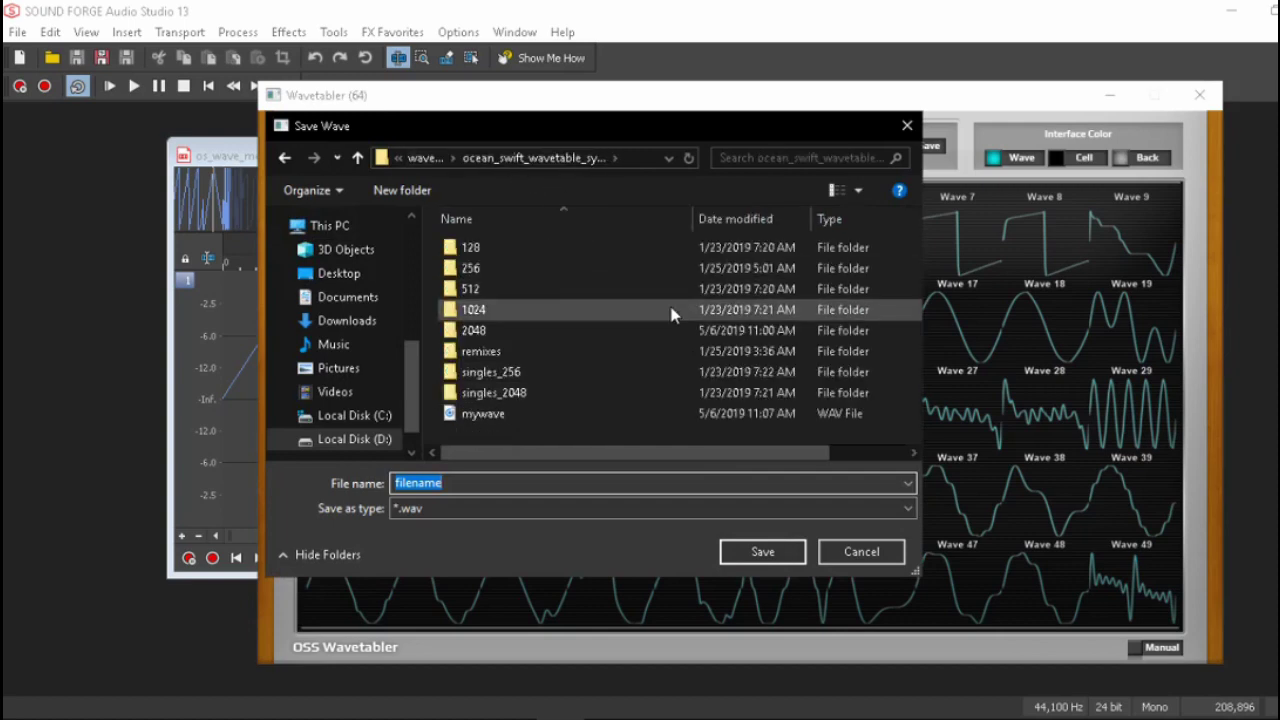
type("mycoolwave")
key("Return")
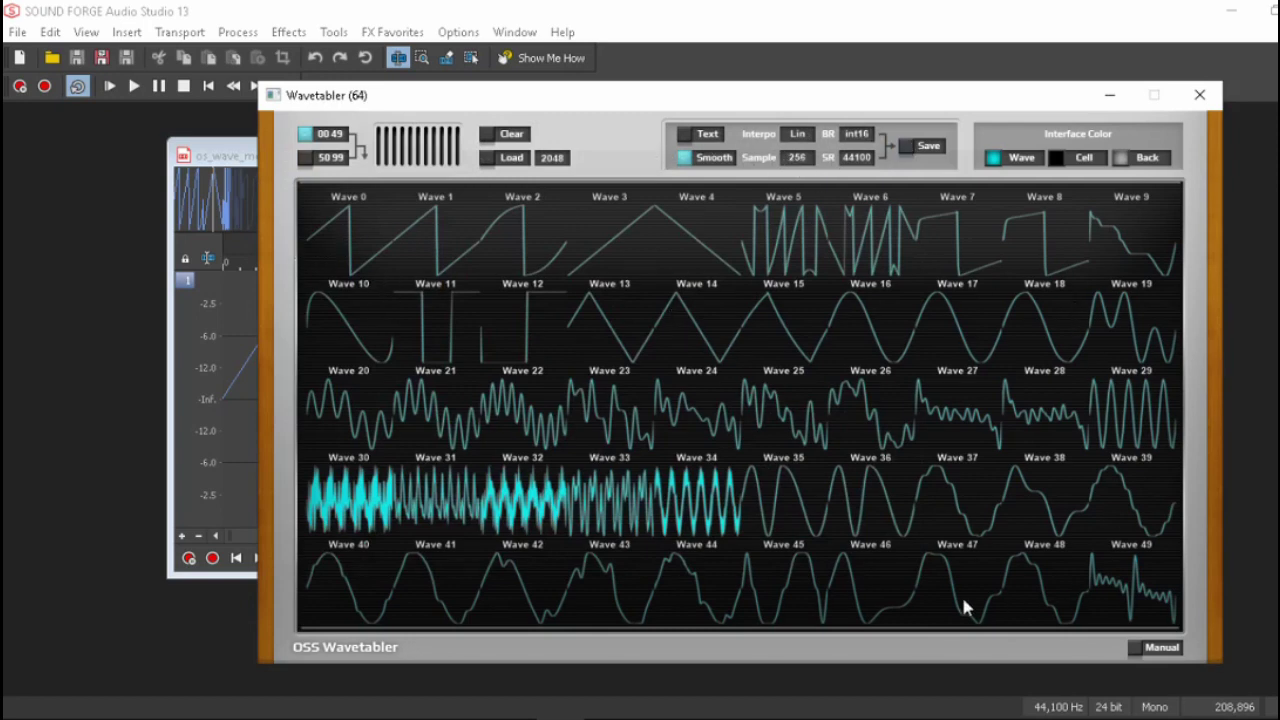
Step: Drag mycoolwave.wav from File Explorer into Sound Forge
key("alt+Tab")
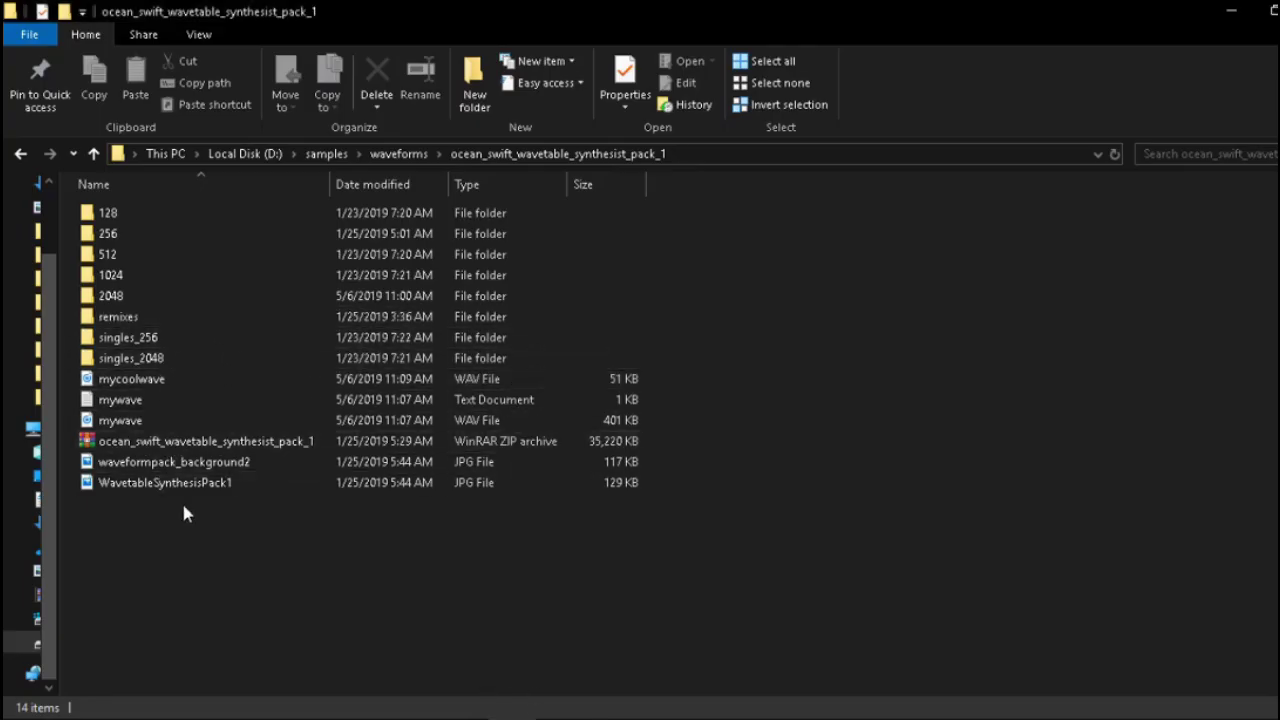
left_click_drag(160, 380, 592, 615)
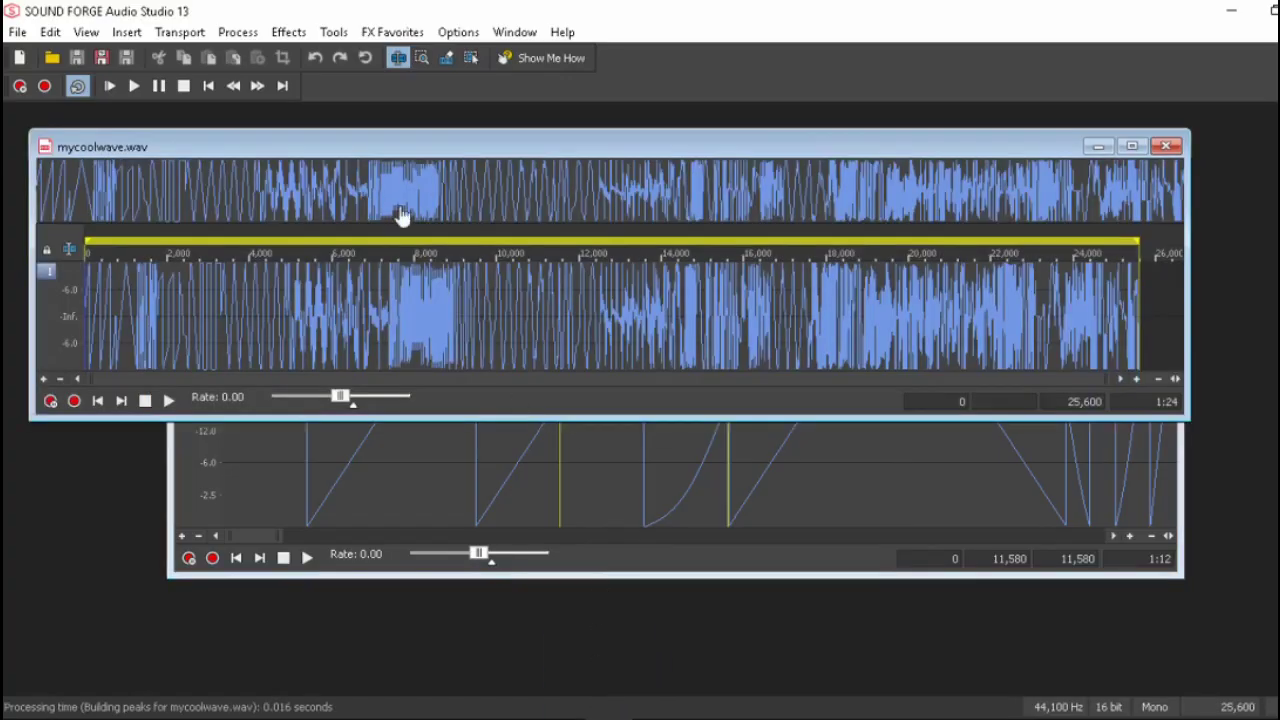
left_click_drag(466, 146, 673, 284)
scroll(405, 443, "up", 5)
double_click(479, 287)
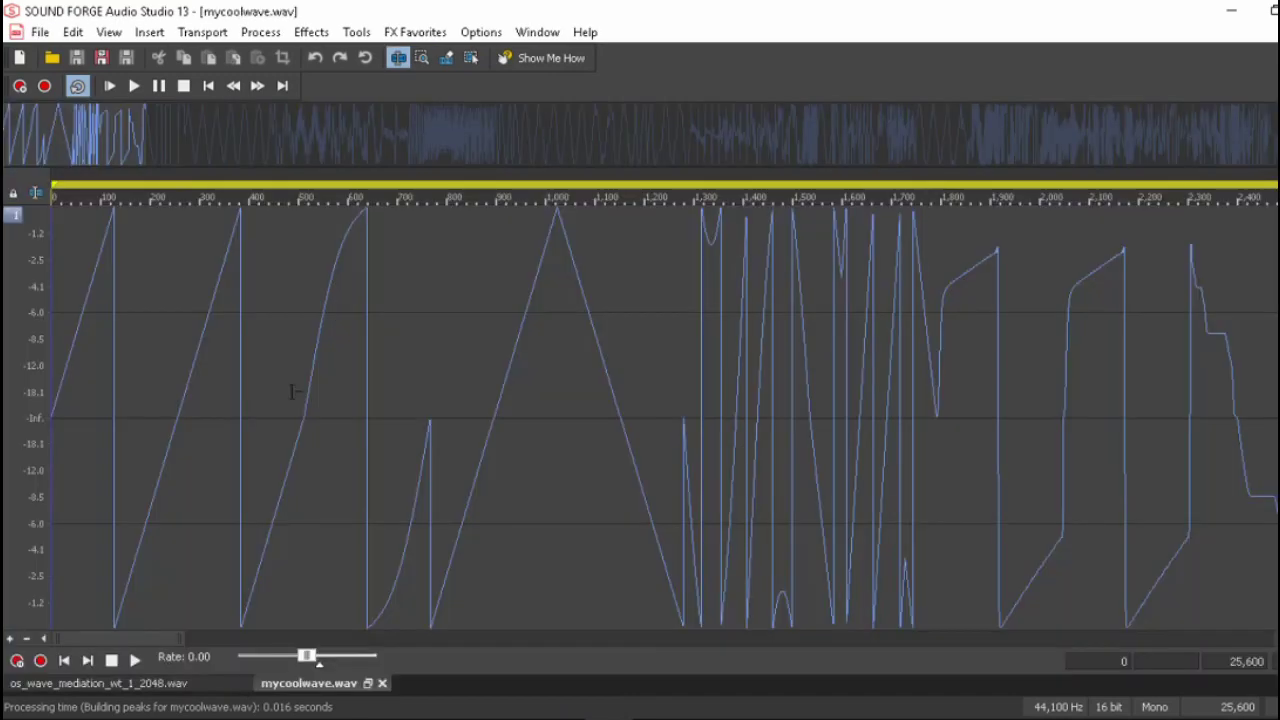
scroll(194, 420, "up", 2)
left_click(1273, 10)
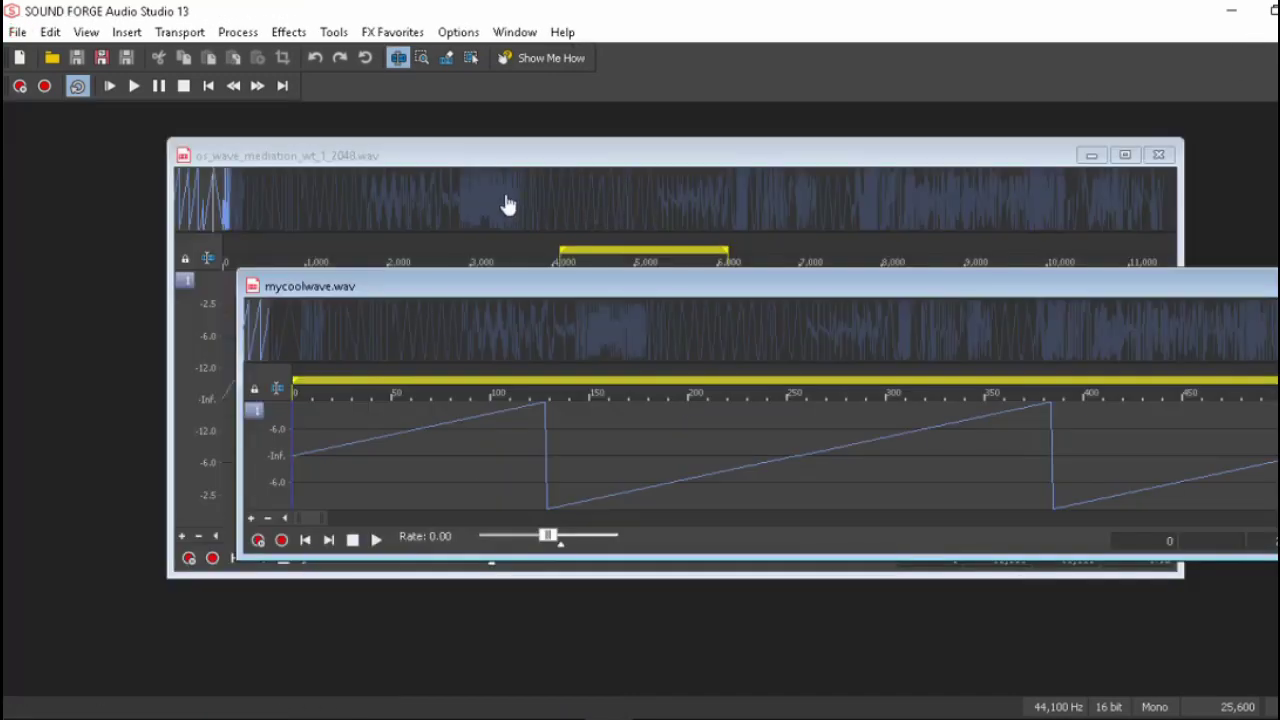
Step: Minimize the other waveform window and maximize the mycoolwave window
left_click(487, 145)
left_click(390, 400)
scroll(388, 400, "up", 2)
left_click_drag(692, 397, 70, 418)
left_click(821, 392)
left_click(1088, 156)
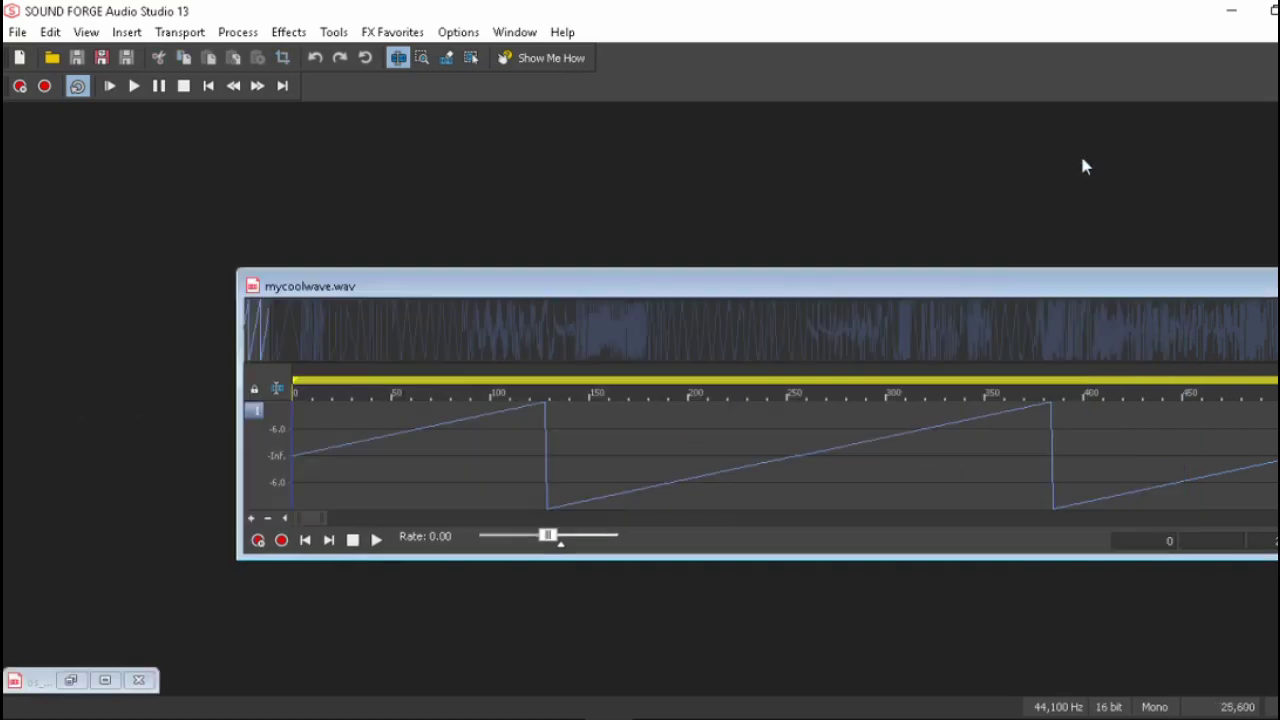
double_click(996, 286)
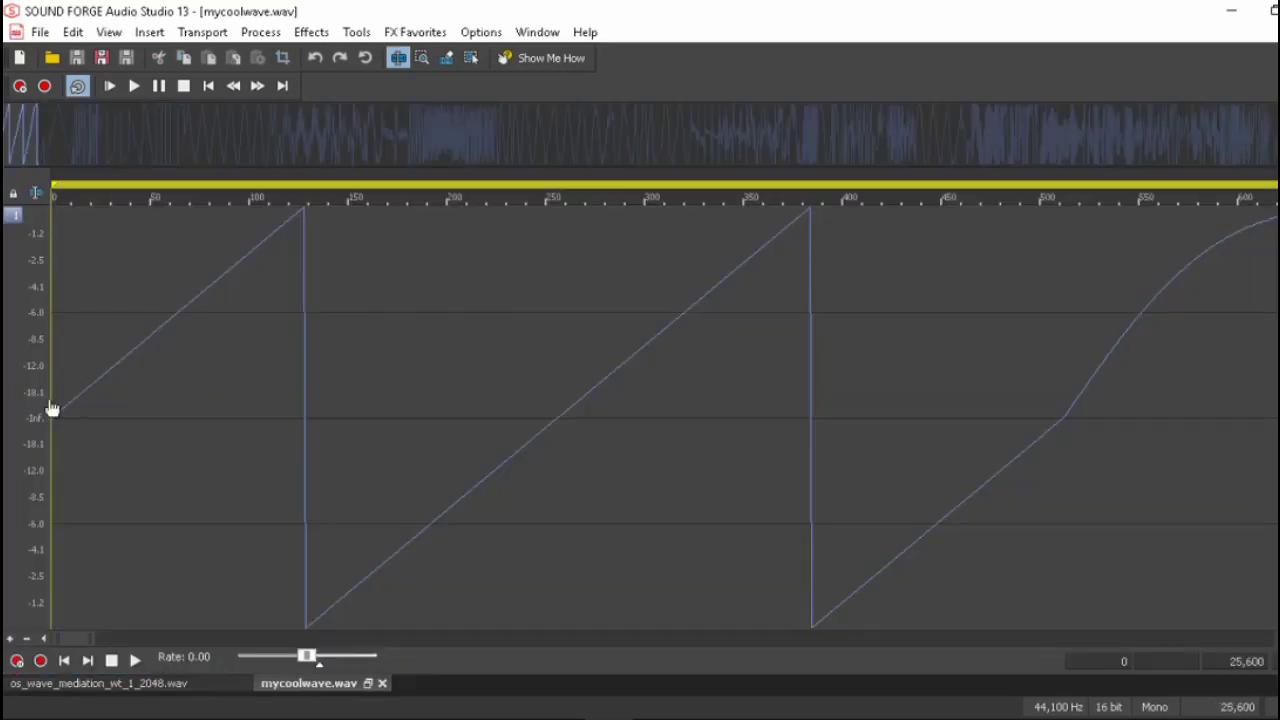
Step: Zoom into mycoolwave and select samples 0–256 to confirm one wave's length
left_click(561, 420)
scroll(610, 410, "up", 3)
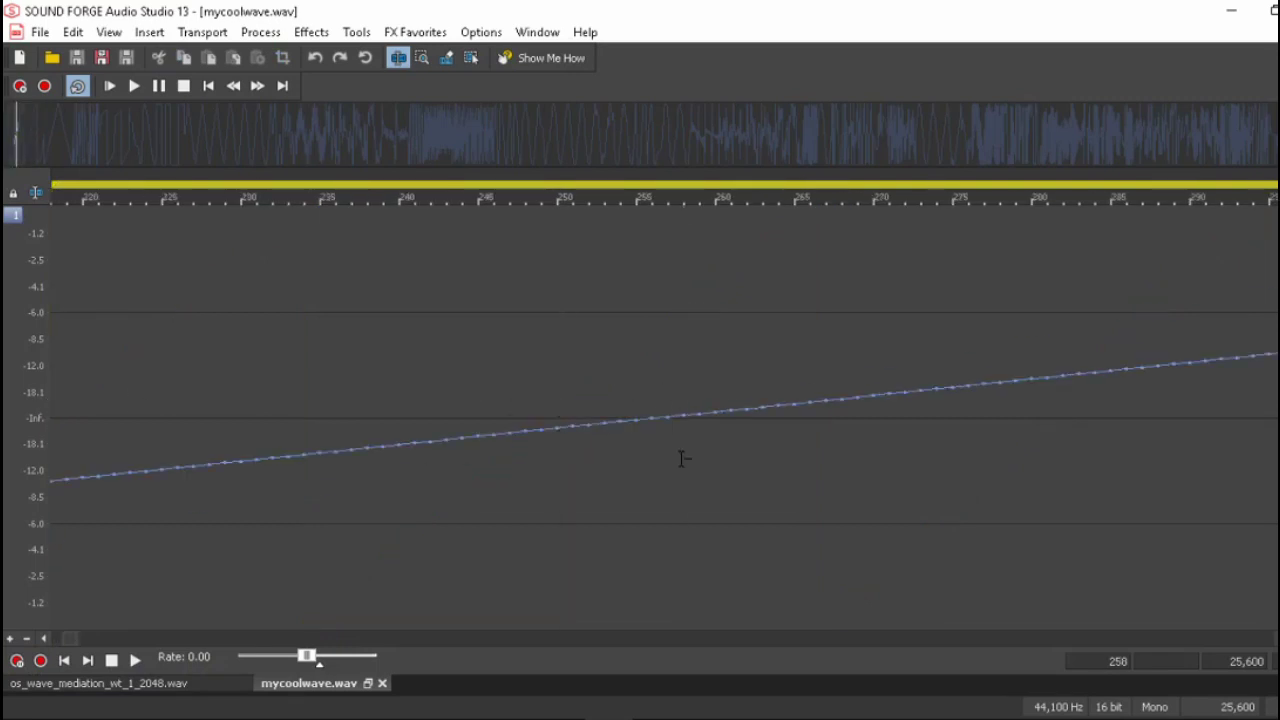
scroll(682, 466, "up", 1)
left_click(10, 638)
left_click(10, 638)
left_click(10, 640)
left_click(620, 420)
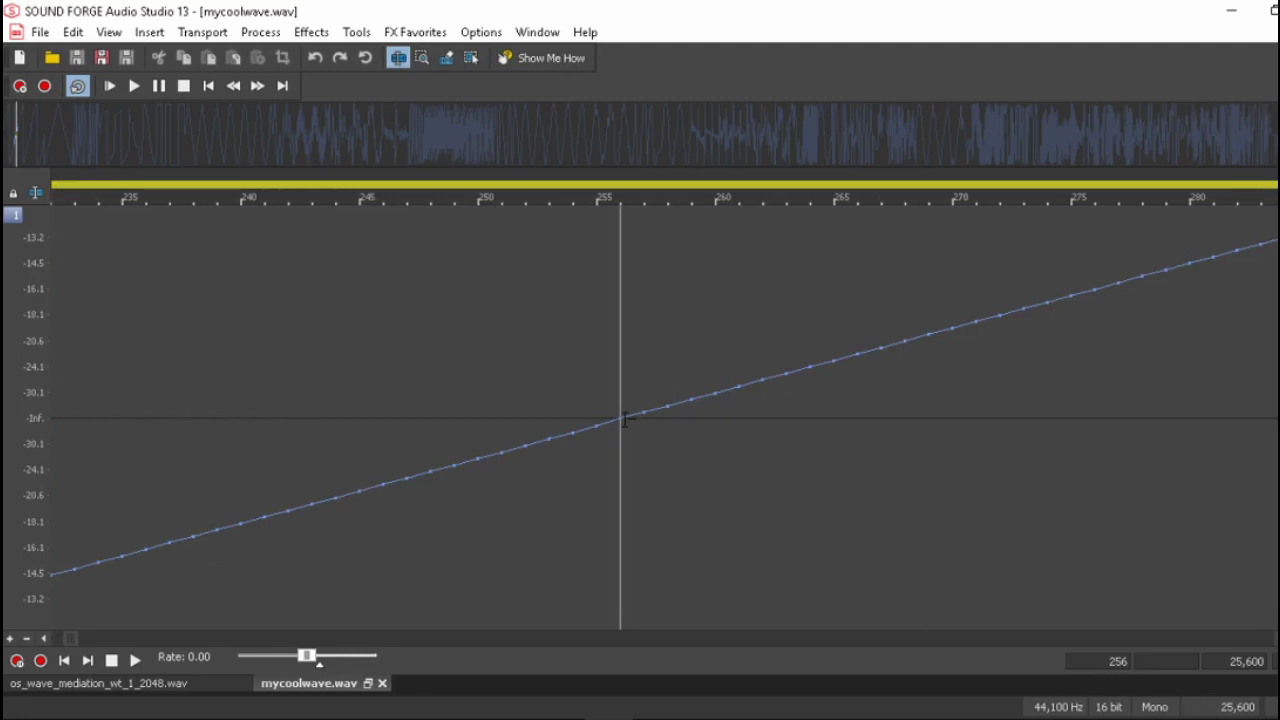
left_click_drag(625, 420, 280, 434)
scroll(300, 420, "down", 3)
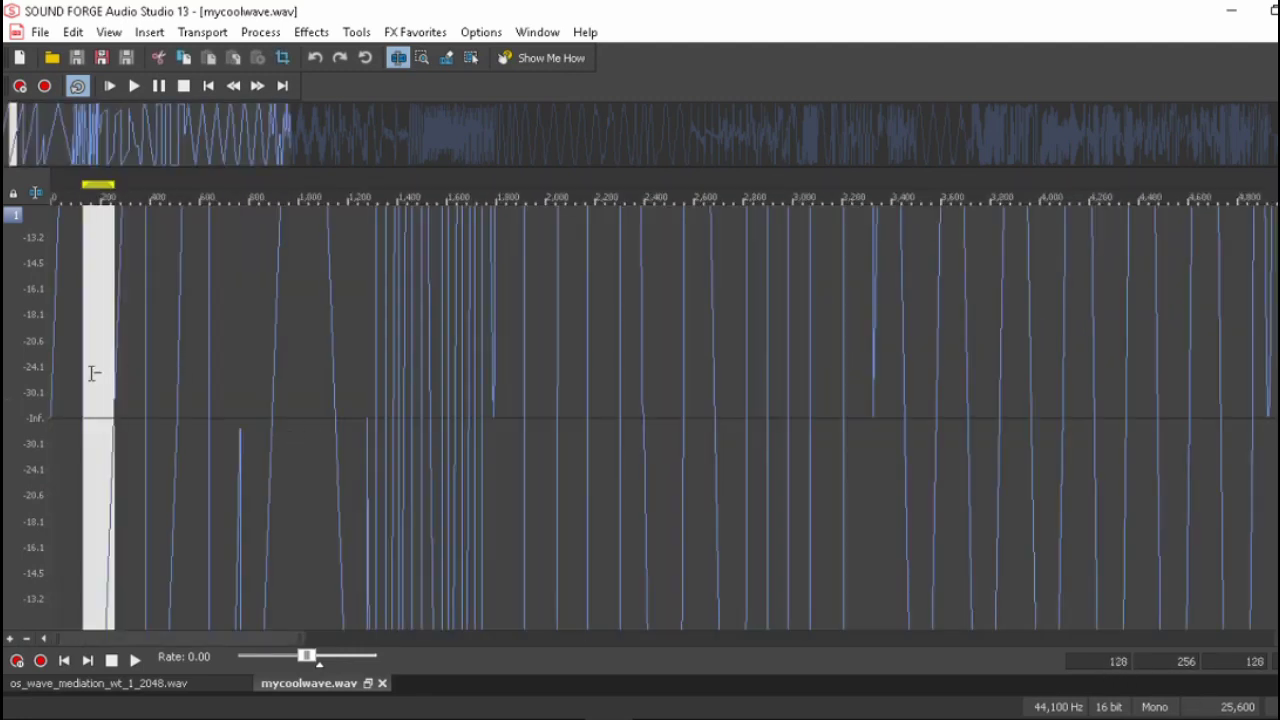
left_click_drag(84, 365, 10, 380)
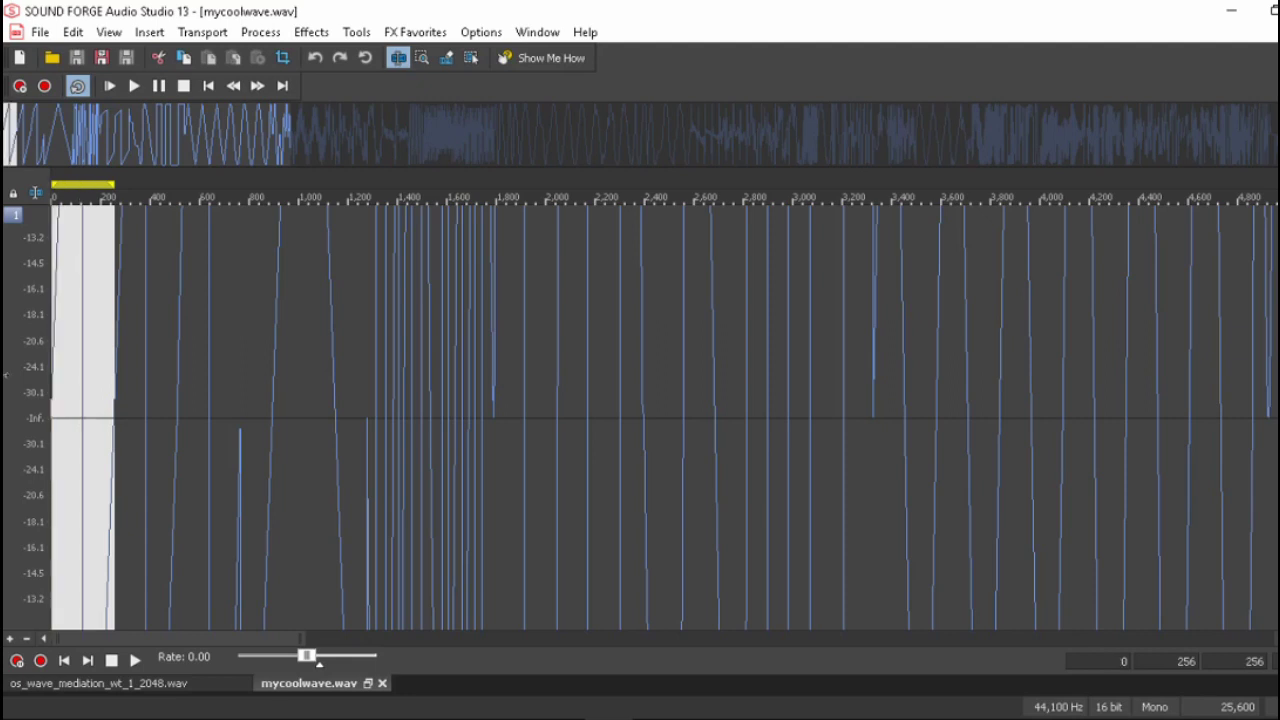
left_click(26, 638)
left_click(26, 638)
scroll(129, 403, "up", 3)
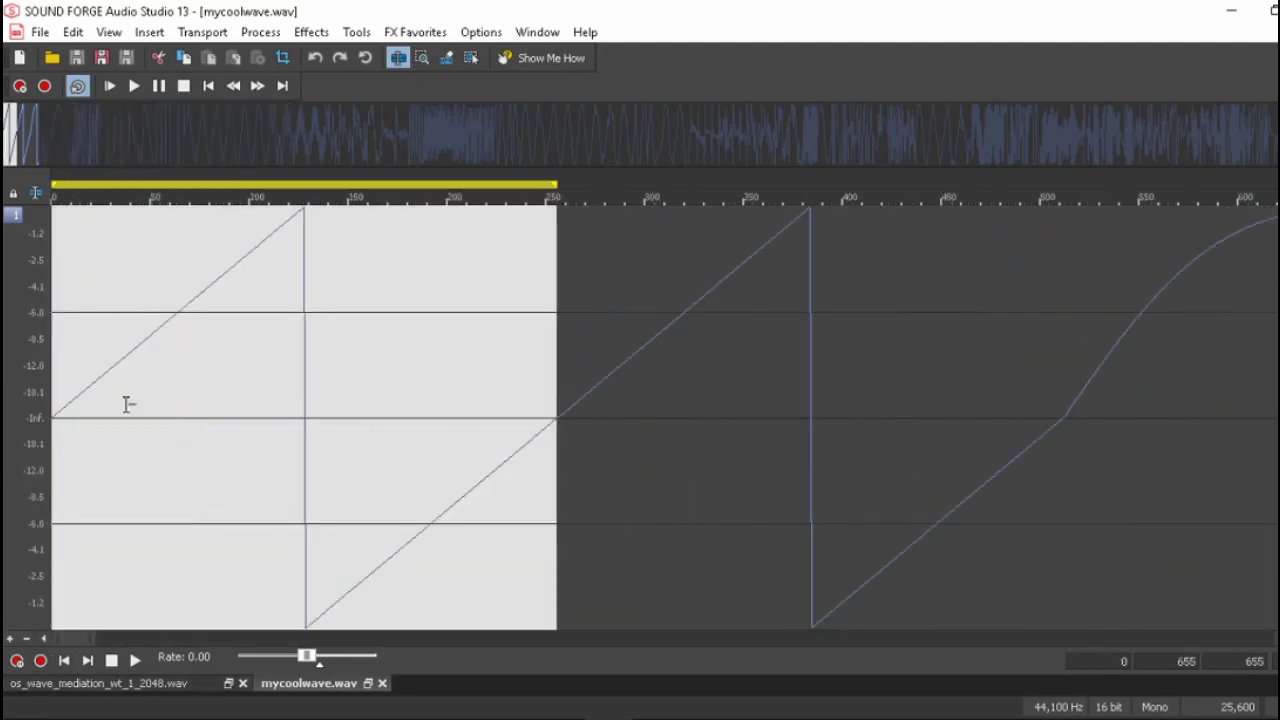
scroll(409, 420, "up", 1)
scroll(410, 430, "down", 3)
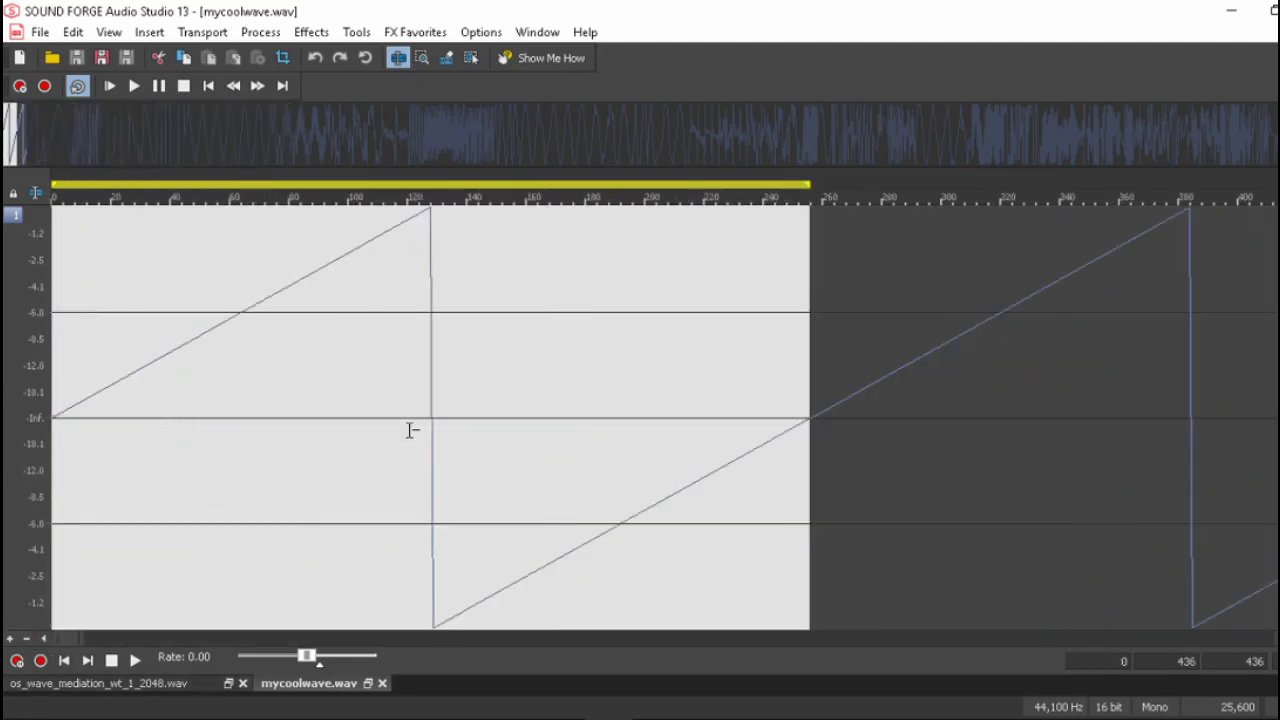
scroll(417, 442, "up", 3)
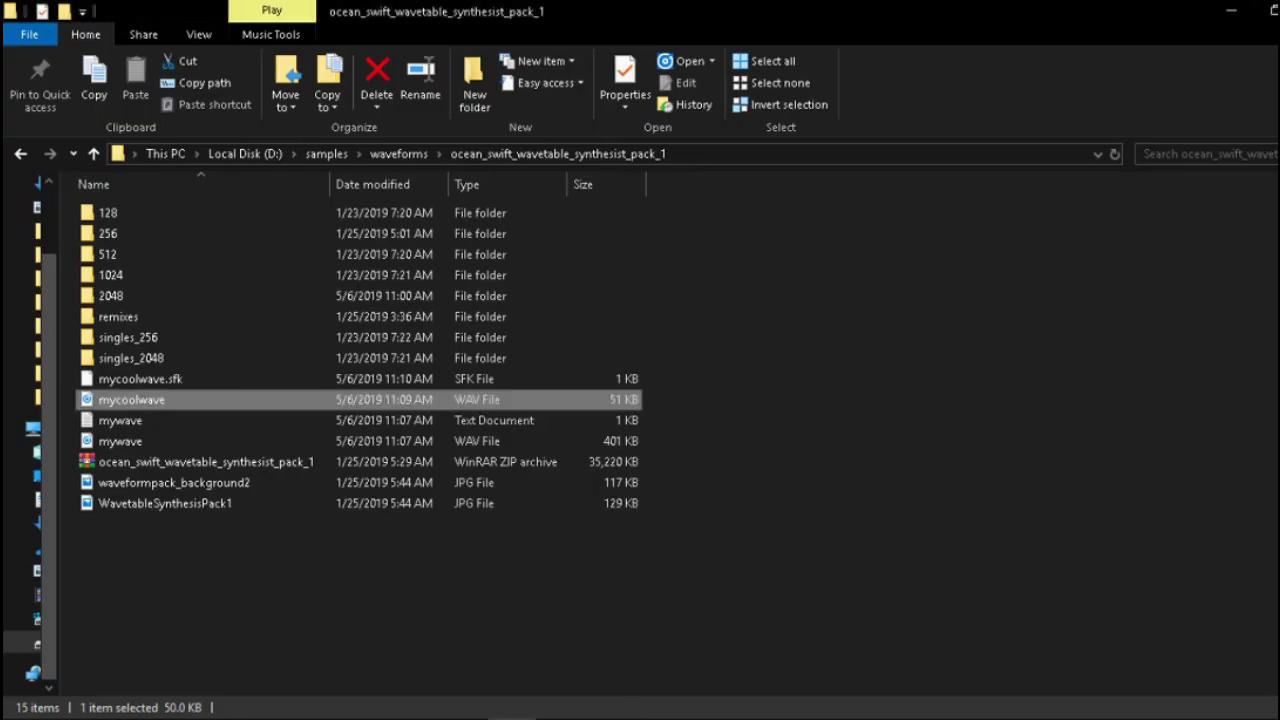
Step: Clear the Wavetabler grid and load mycoolwave.wav back into it
key("alt+Tab")
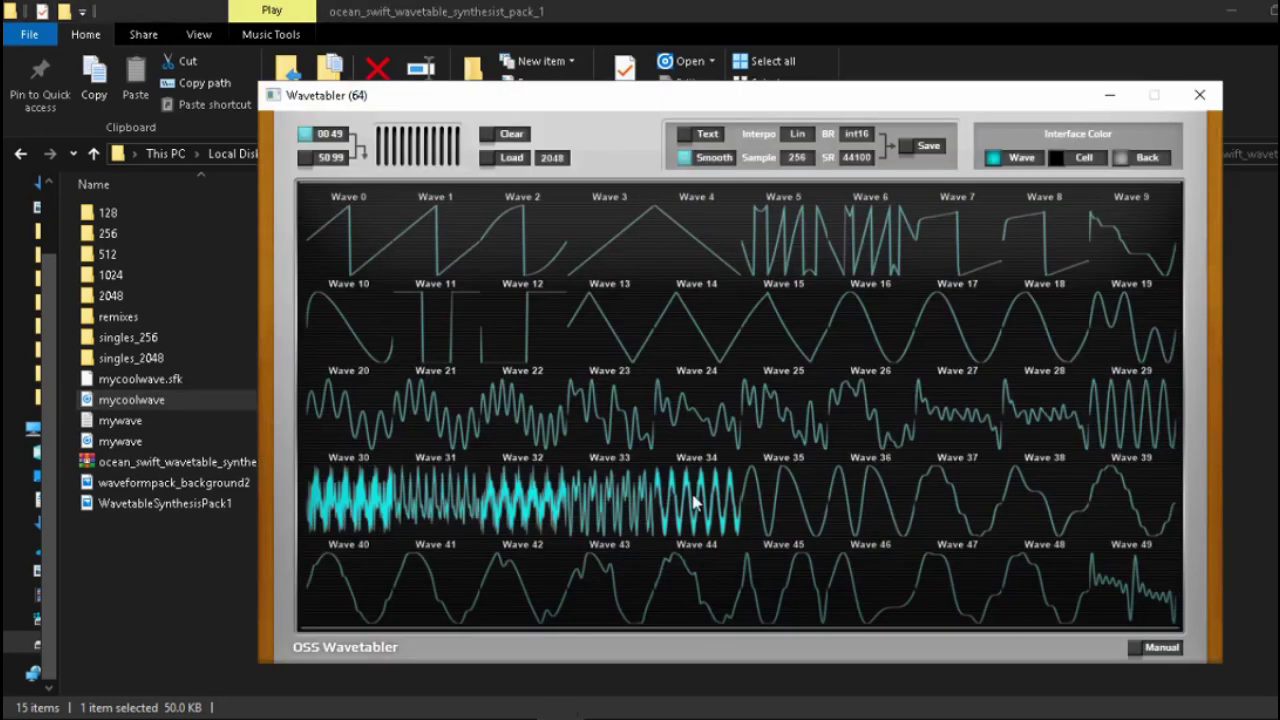
left_click(552, 157)
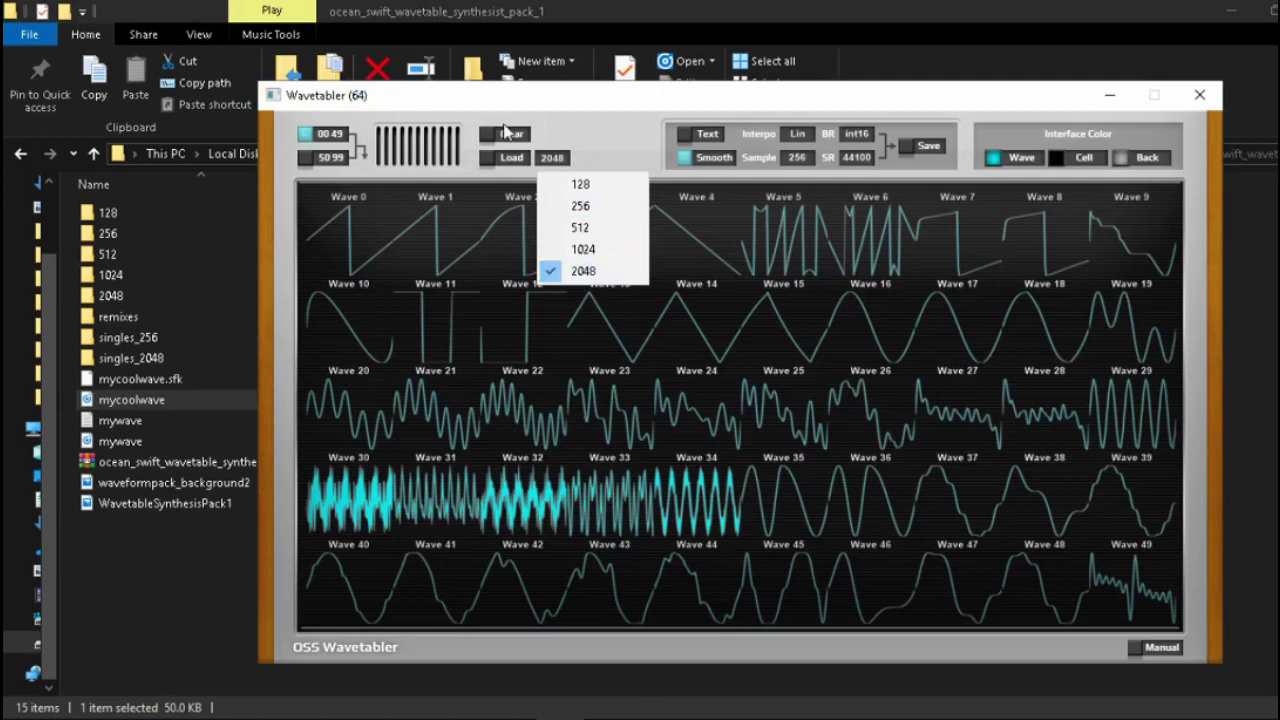
left_click(500, 136)
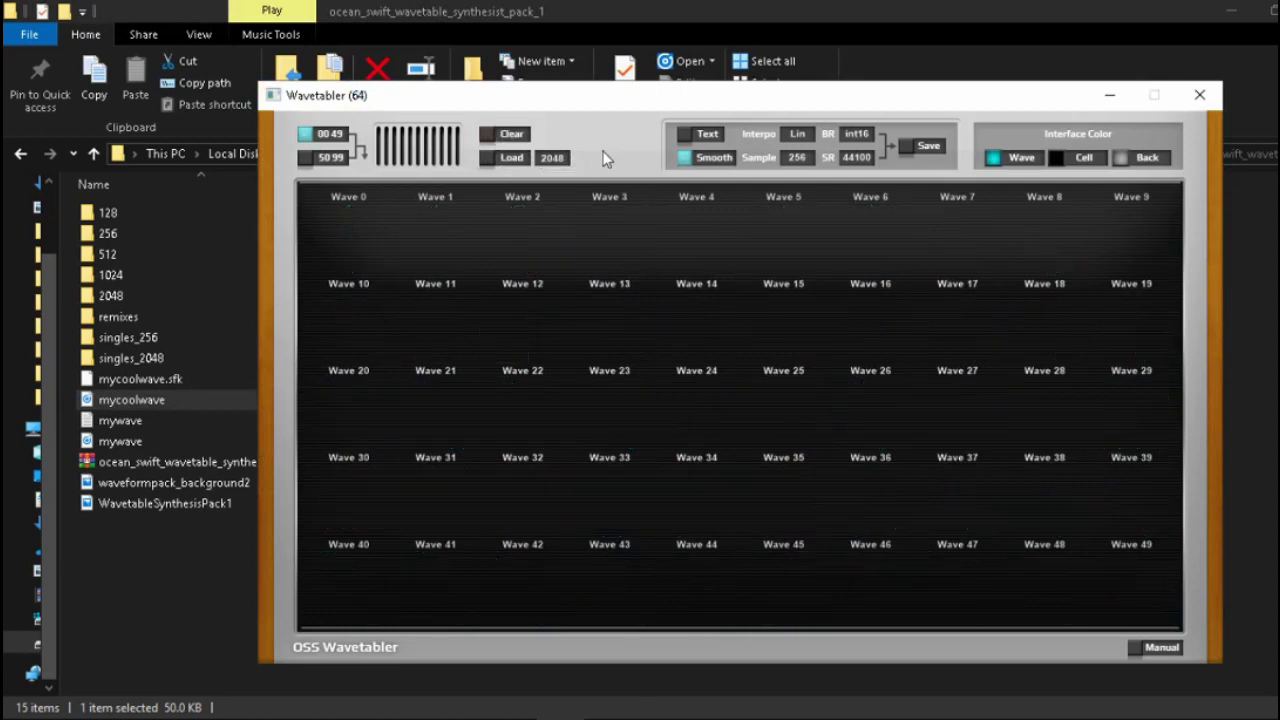
left_click(488, 159)
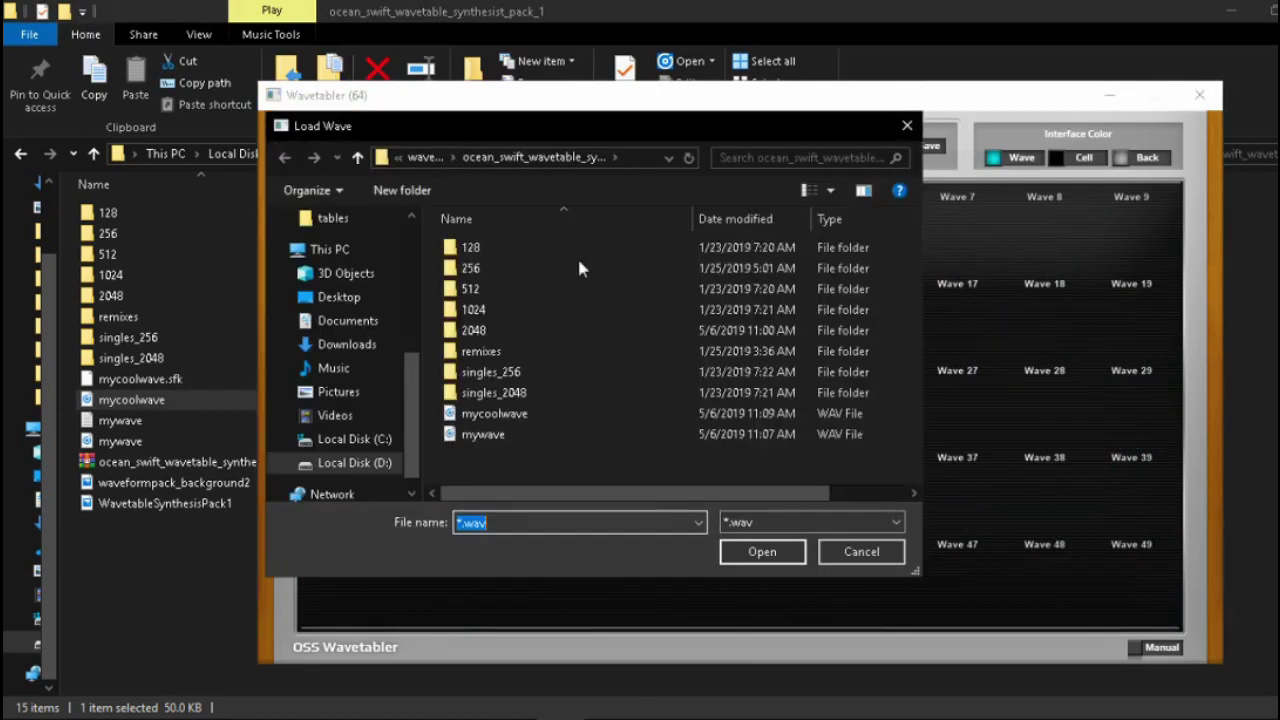
left_click(500, 416)
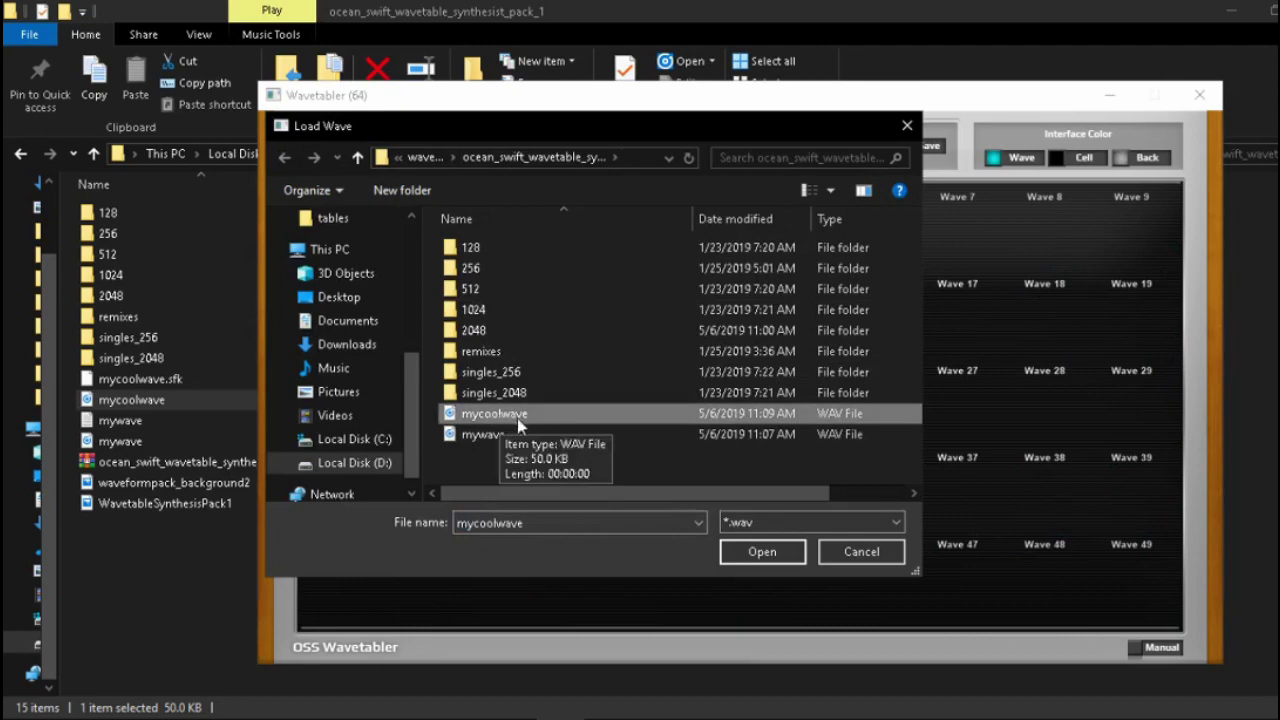
left_click(765, 552)
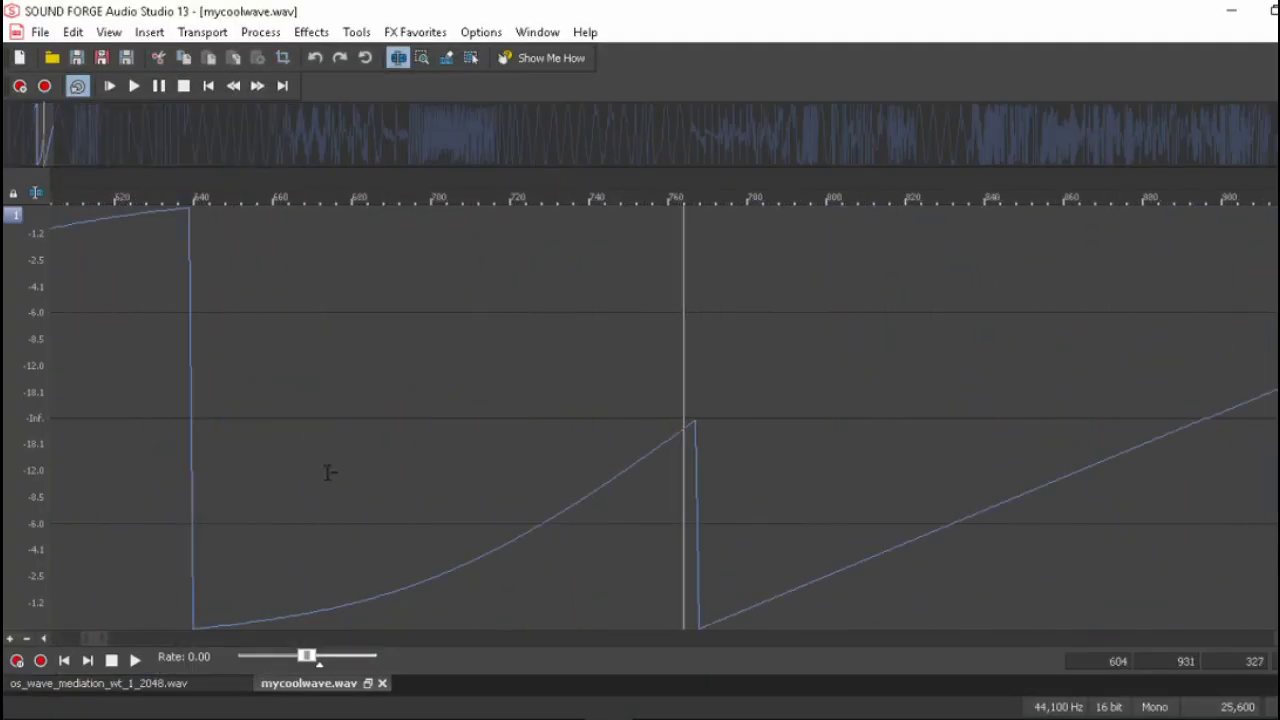
Step: Select mycoolwave.wav's opening cycles from the file start to about sample 1,240
scroll(451, 520, "down", 2)
scroll(850, 415, "down", 3)
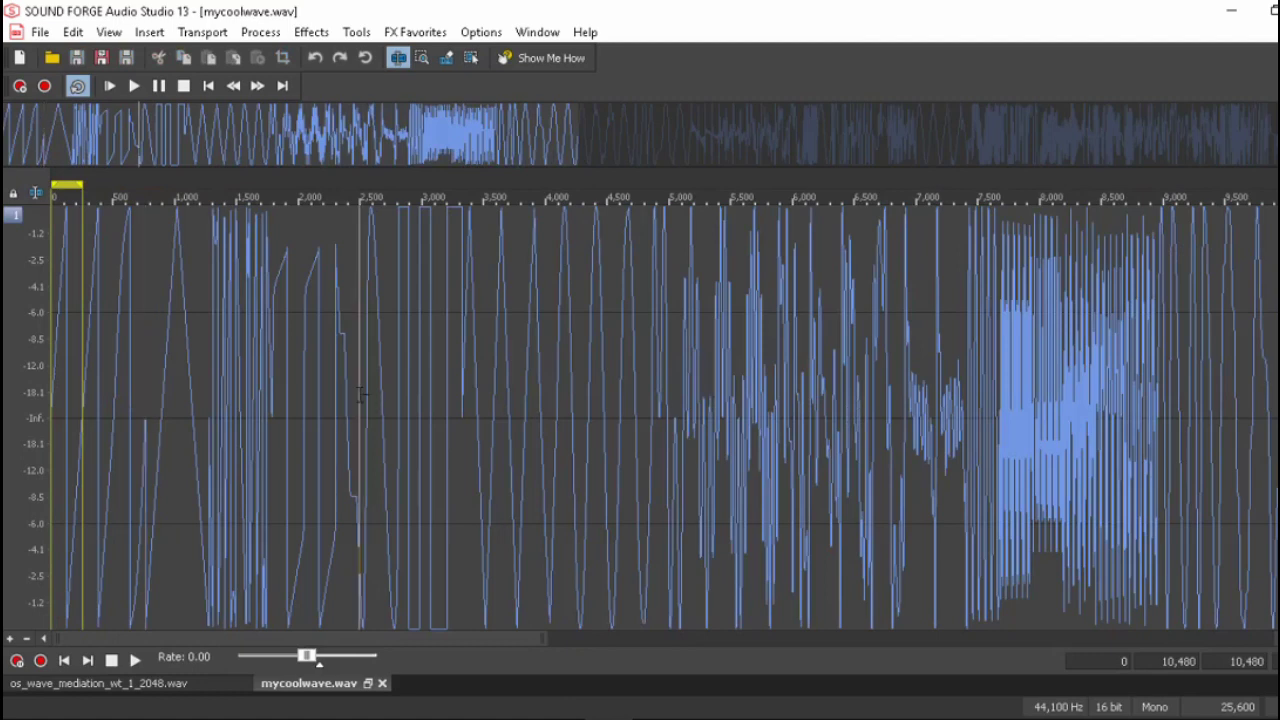
left_click(376, 395, "shift")
scroll(540, 475, "up", 1)
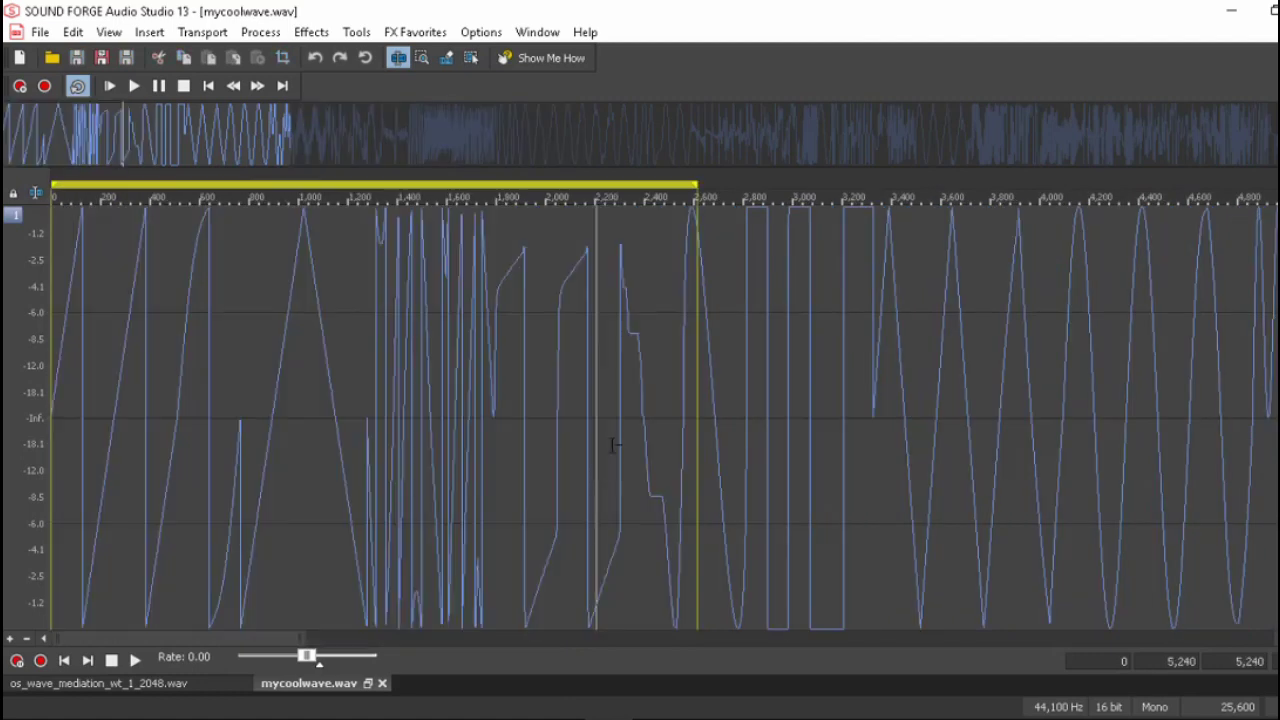
left_click_drag(492, 449, 14, 497)
scroll(586, 491, "up", 3)
scroll(420, 430, "down", 2)
scroll(400, 415, "down", 1)
left_click_drag(370, 418, 6, 424)
Step: Clear the grid, load mycoolwave at 256 samples, and view Waves 50–99 and 0–49
key("alt+Tab")
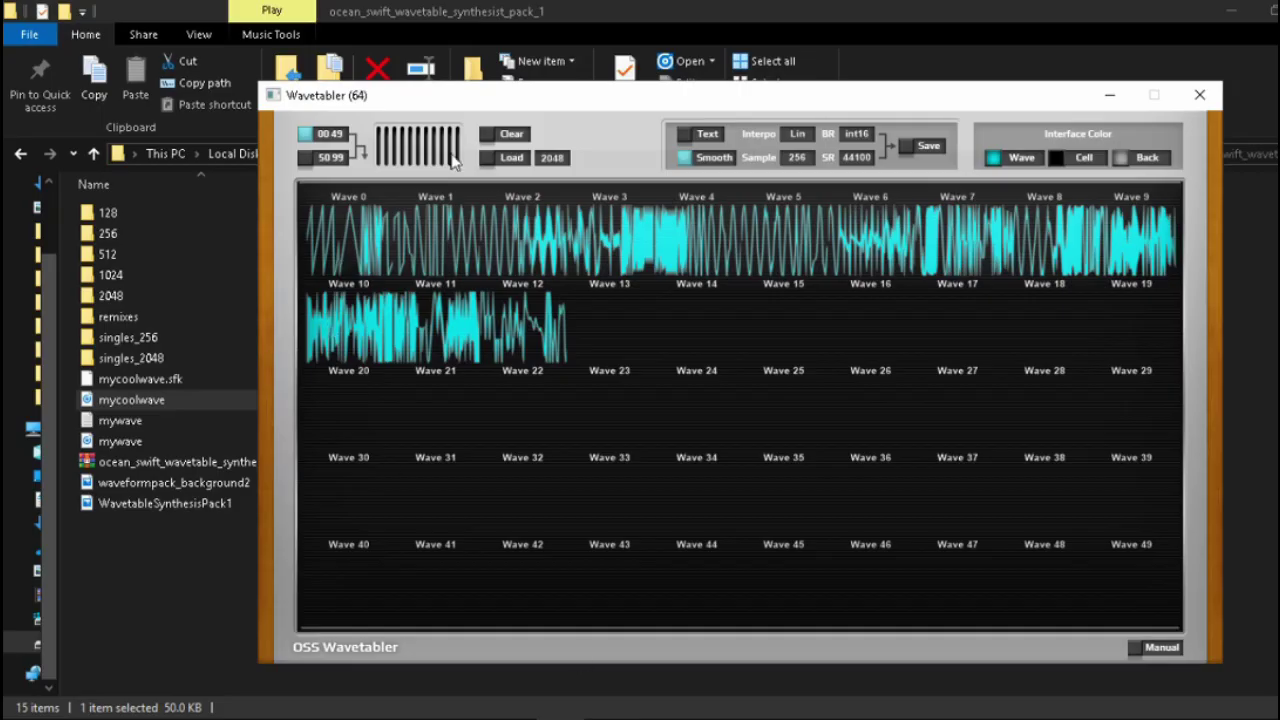
left_click(505, 134)
left_click(552, 158)
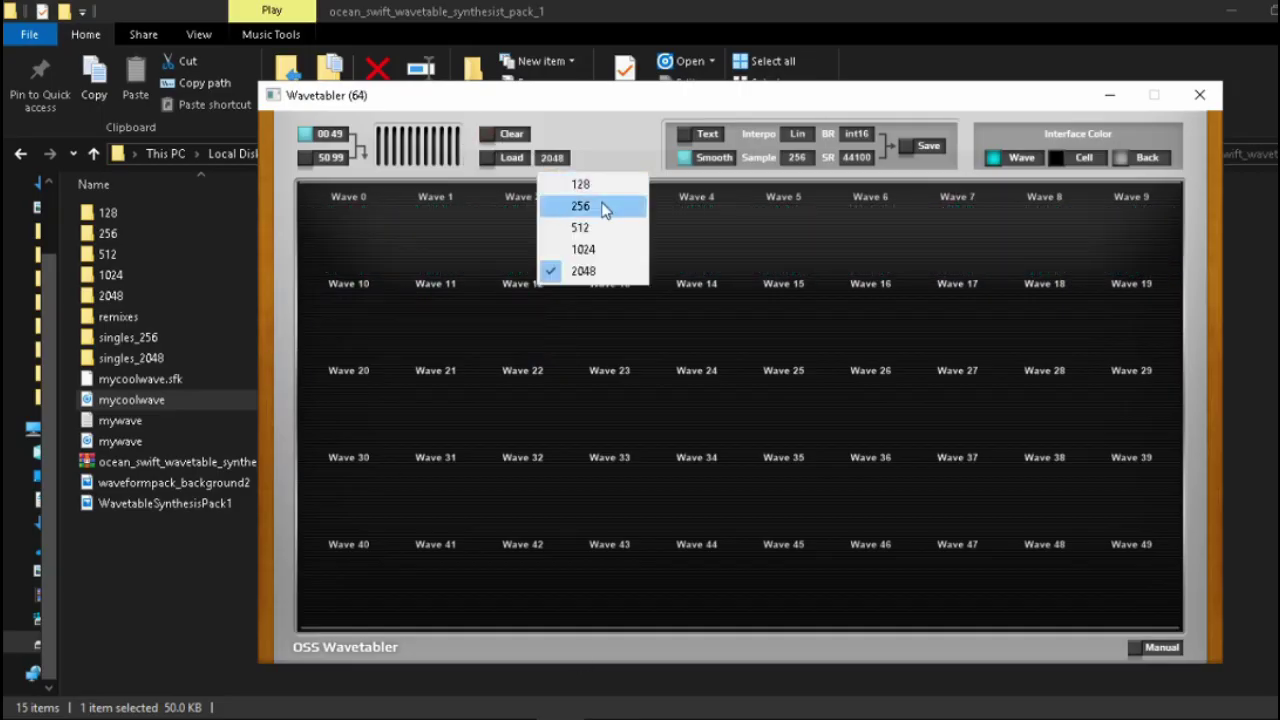
left_click(603, 206)
left_click(489, 160)
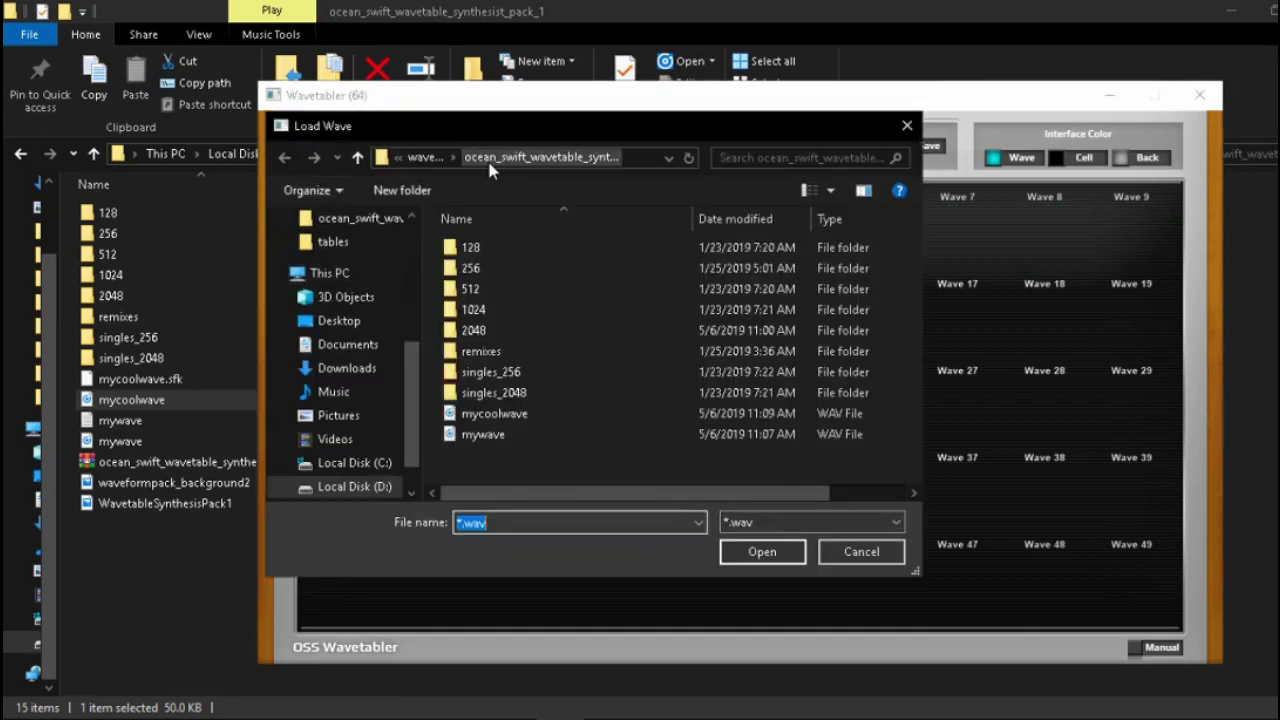
double_click(526, 423)
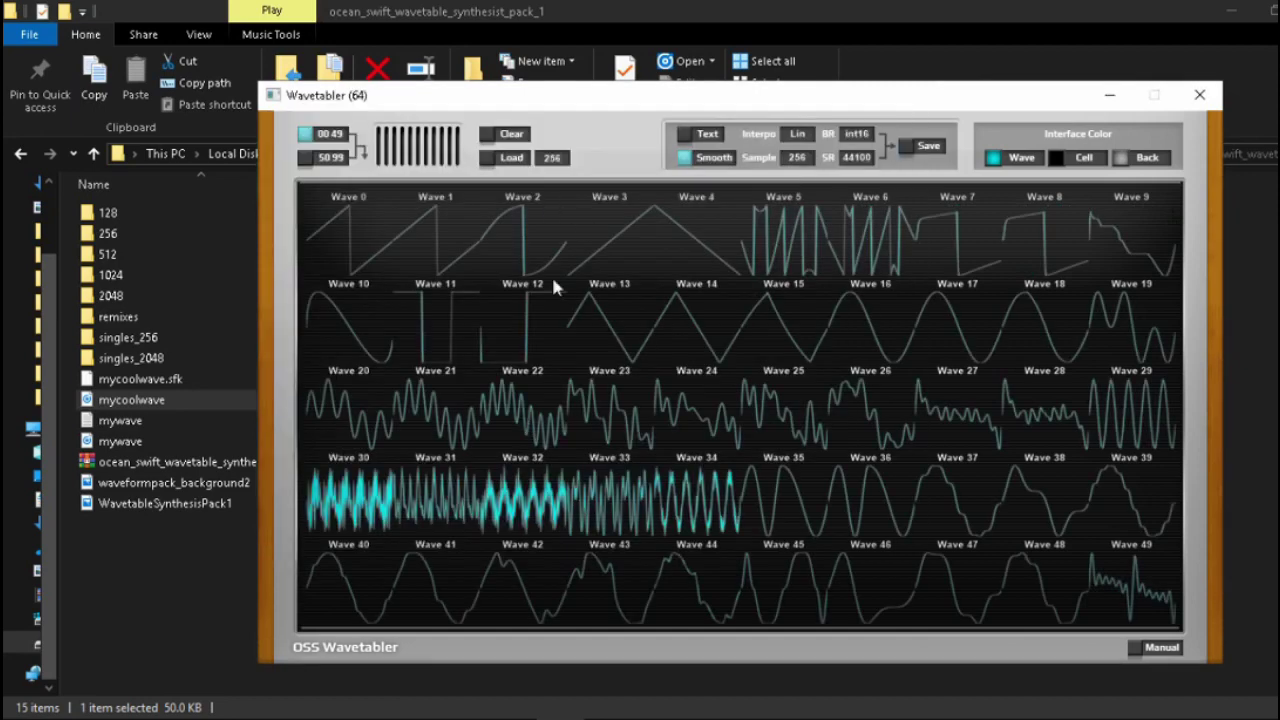
left_click(310, 163)
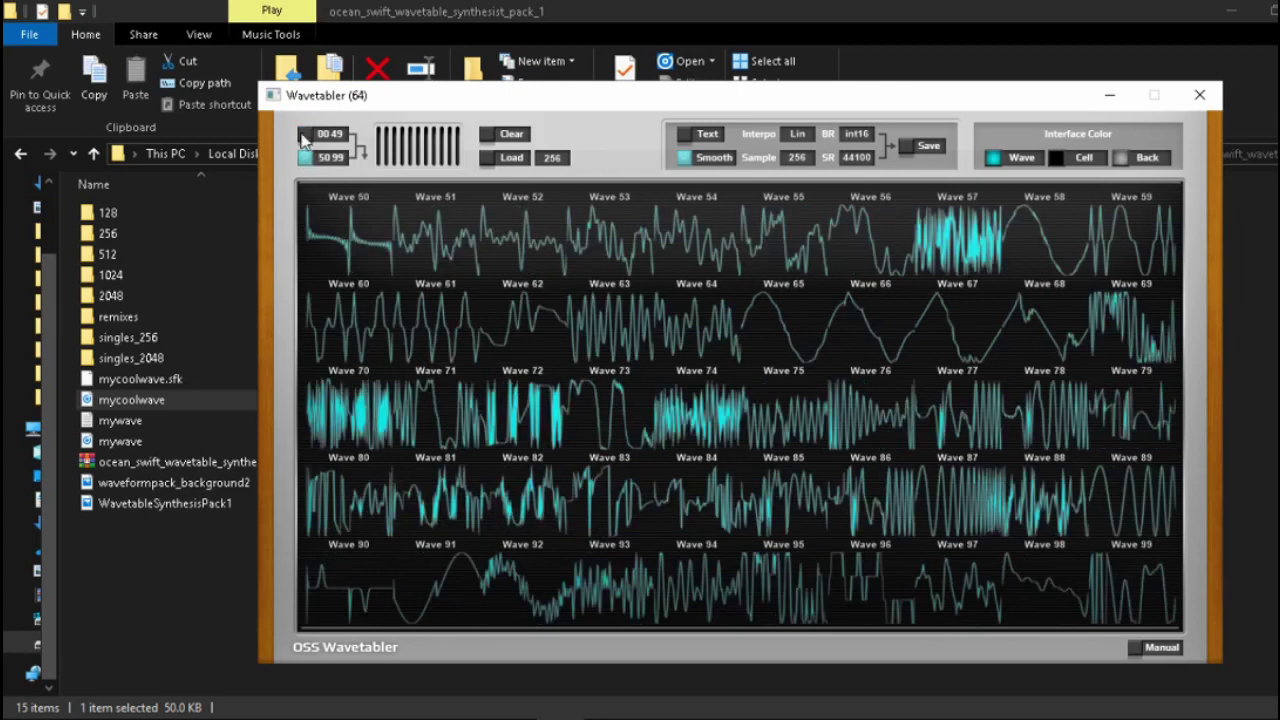
left_click(305, 134)
Step: Set the load size to 2048, clear, and load os_torn_2048 from the 2048 folder
left_click(552, 157)
left_click(527, 265)
left_click(488, 133)
left_click(488, 157)
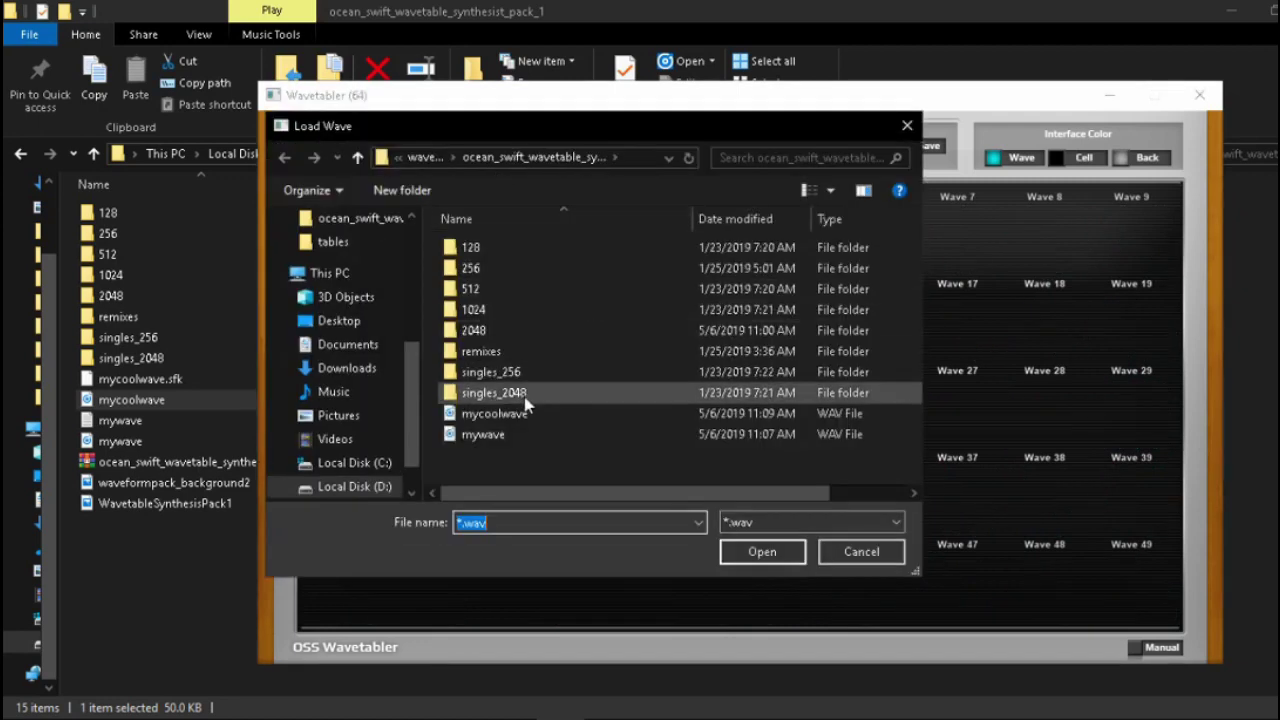
double_click(517, 330)
scroll(597, 420, "down", 10)
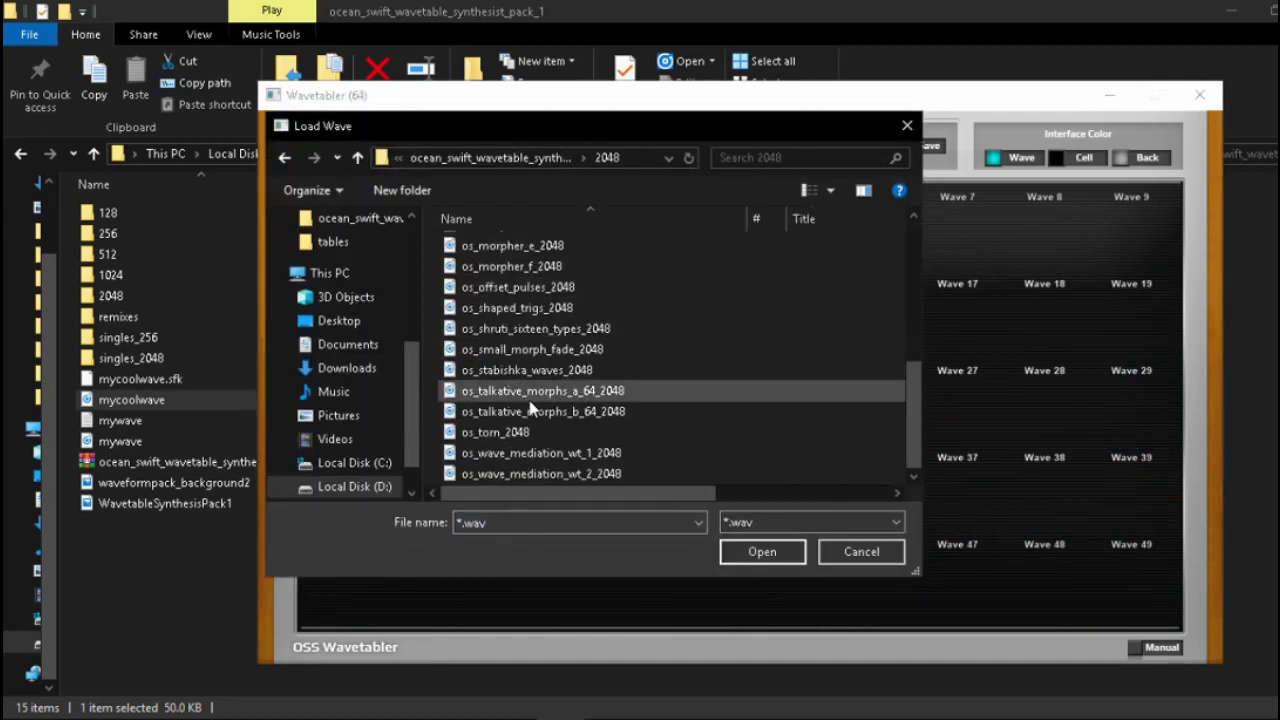
double_click(594, 434)
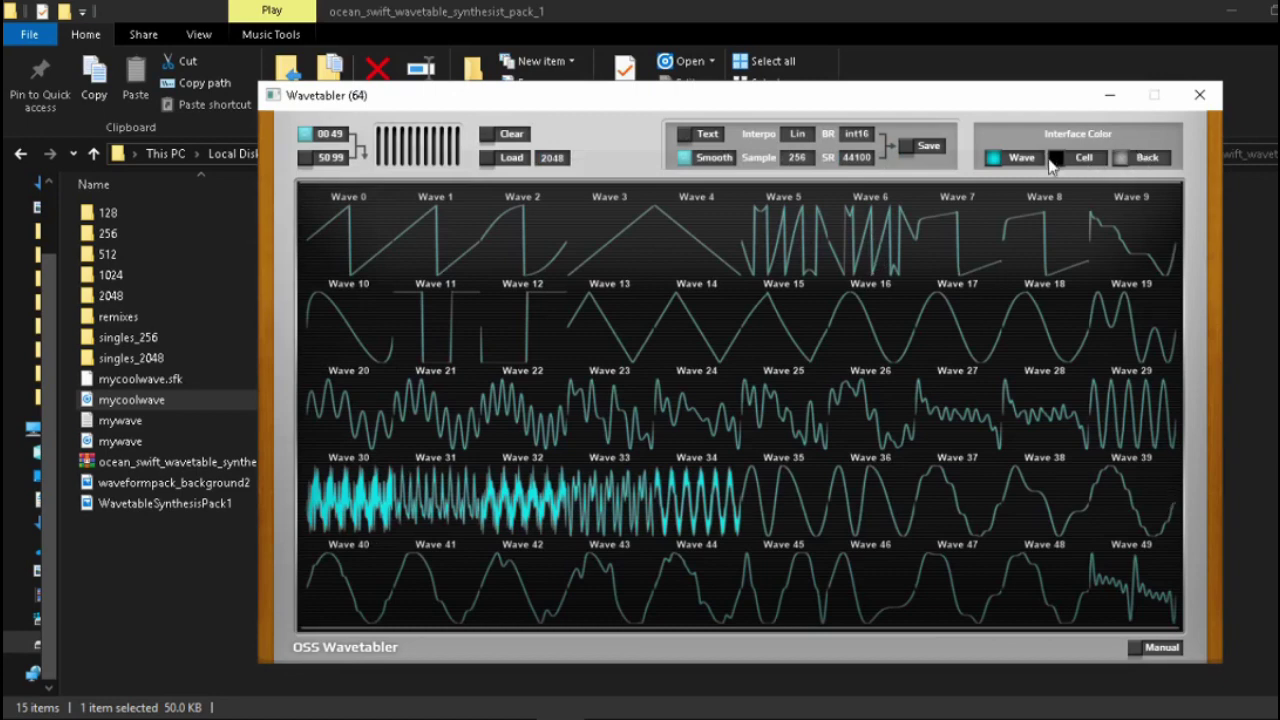
Step: Try magenta waves and dark red cells, then settle on white for the waves
left_click(997, 162)
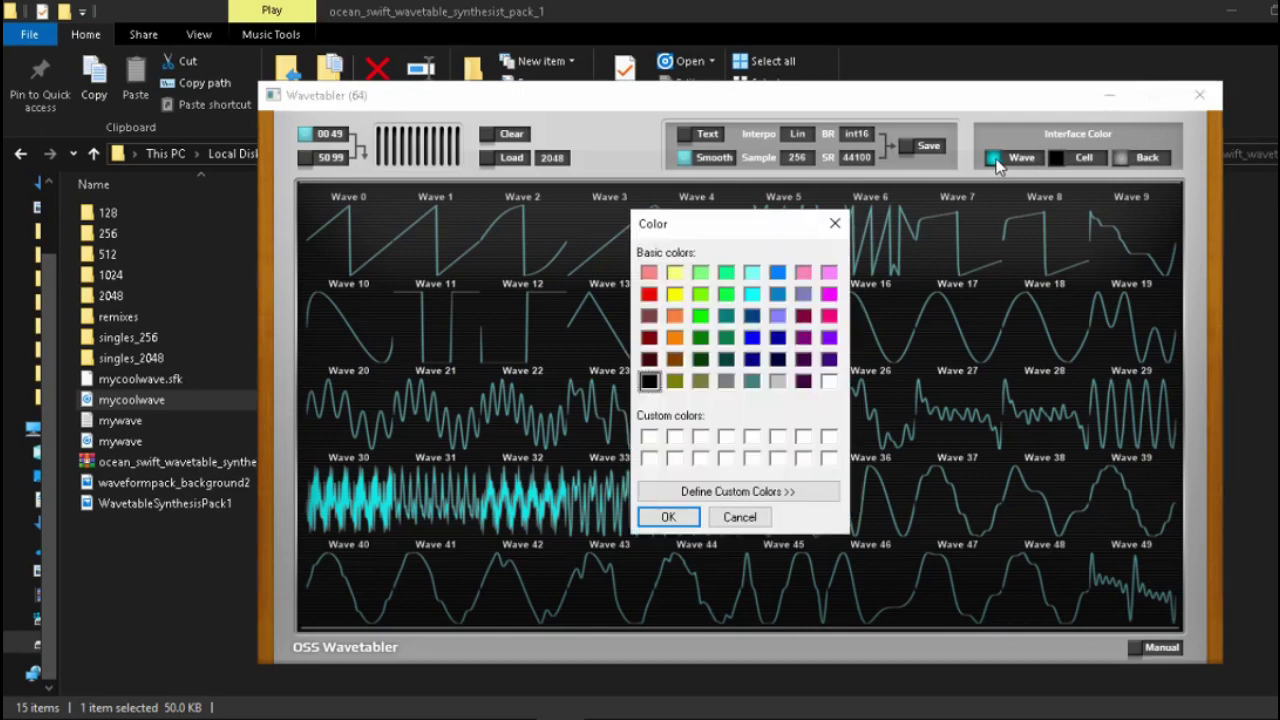
left_click(674, 524)
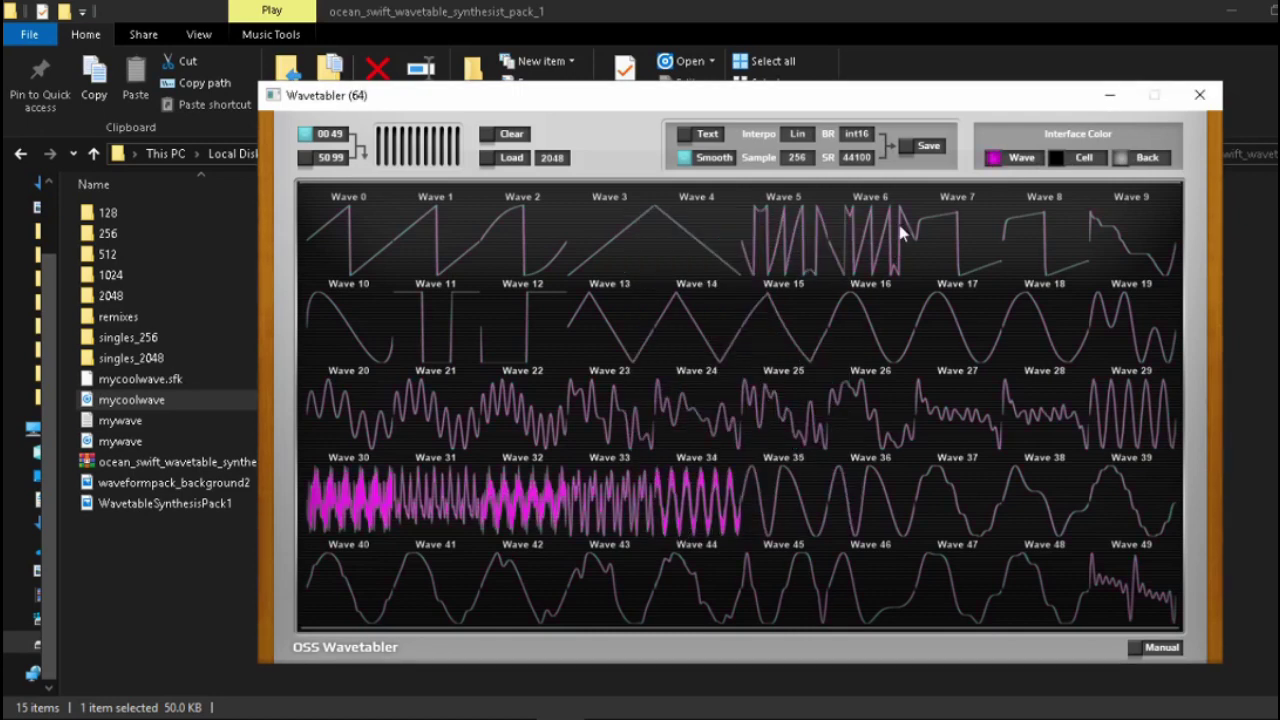
left_click(1056, 165)
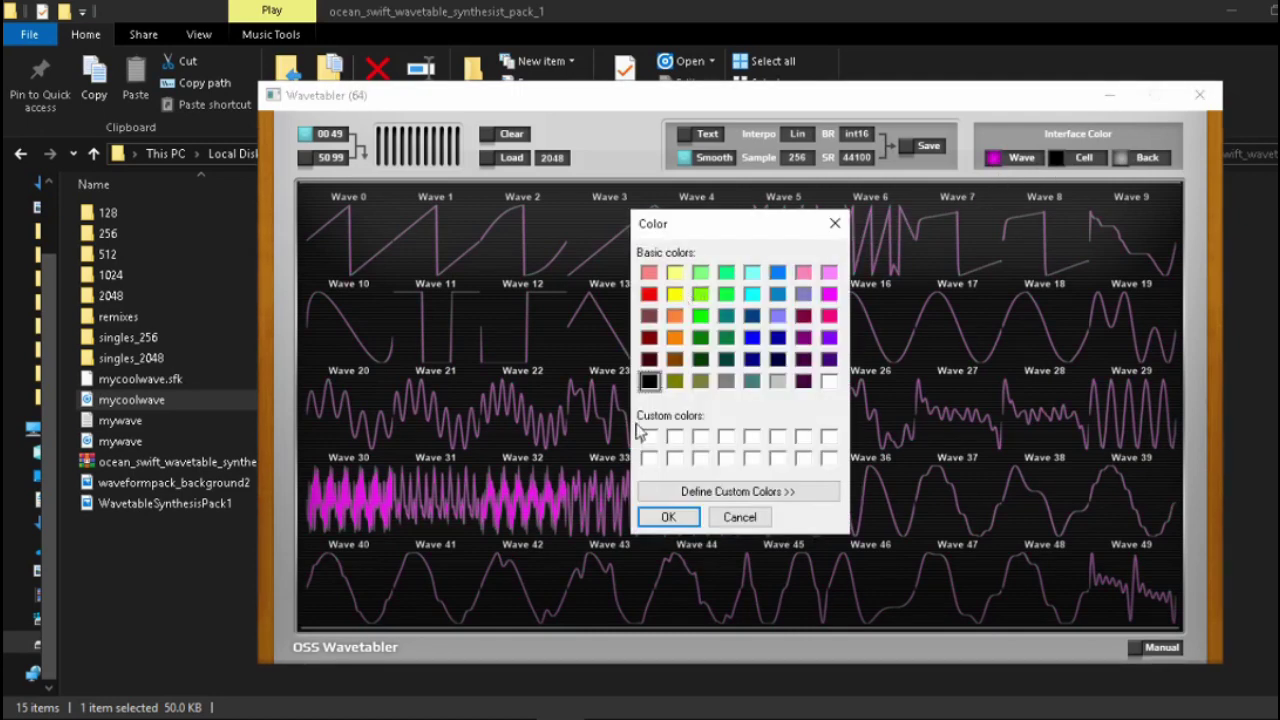
left_click(650, 362)
left_click(668, 517)
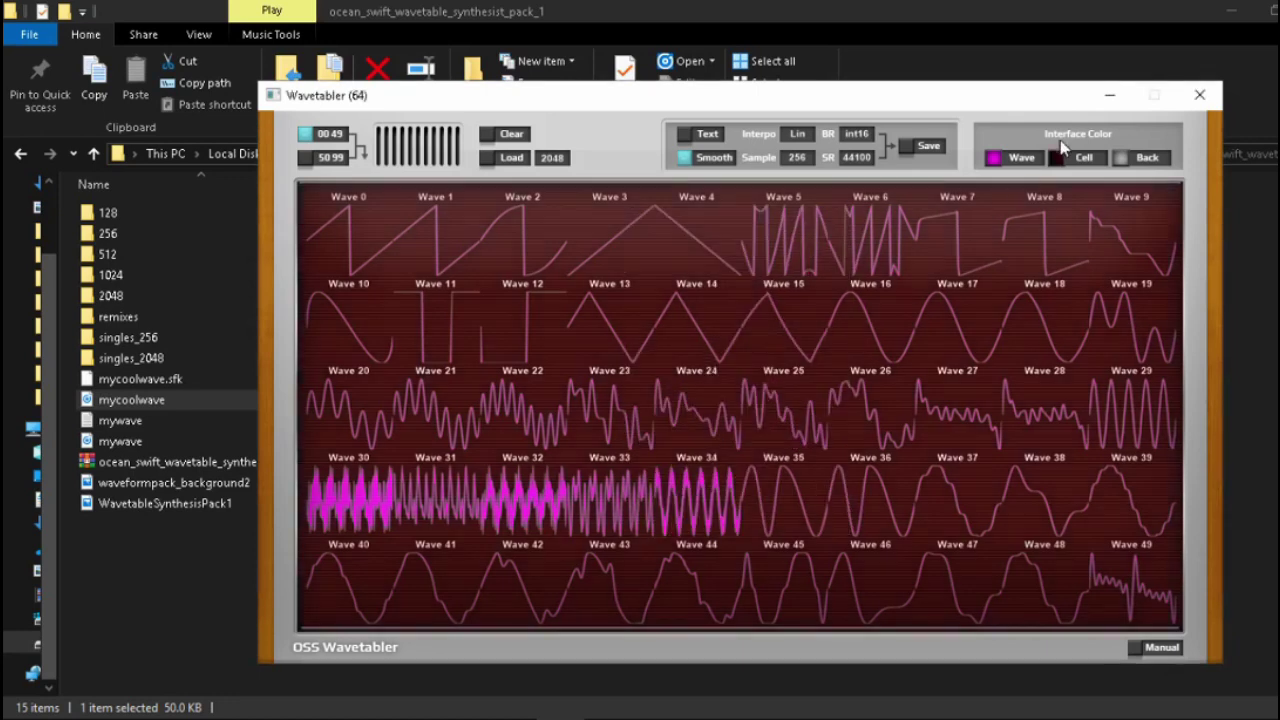
left_click(992, 162)
left_click(828, 381)
left_click(668, 517)
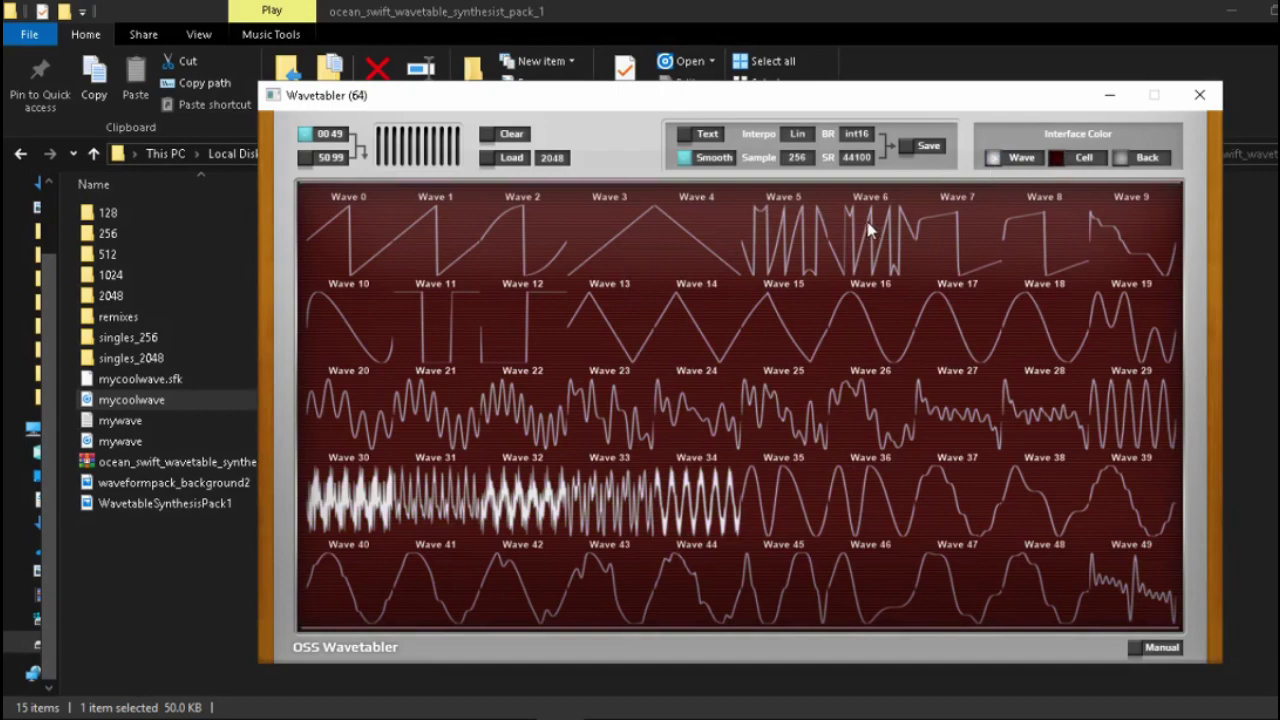
Step: Change the cell colour to blue, then adjust it to dark blue
left_click(1060, 160)
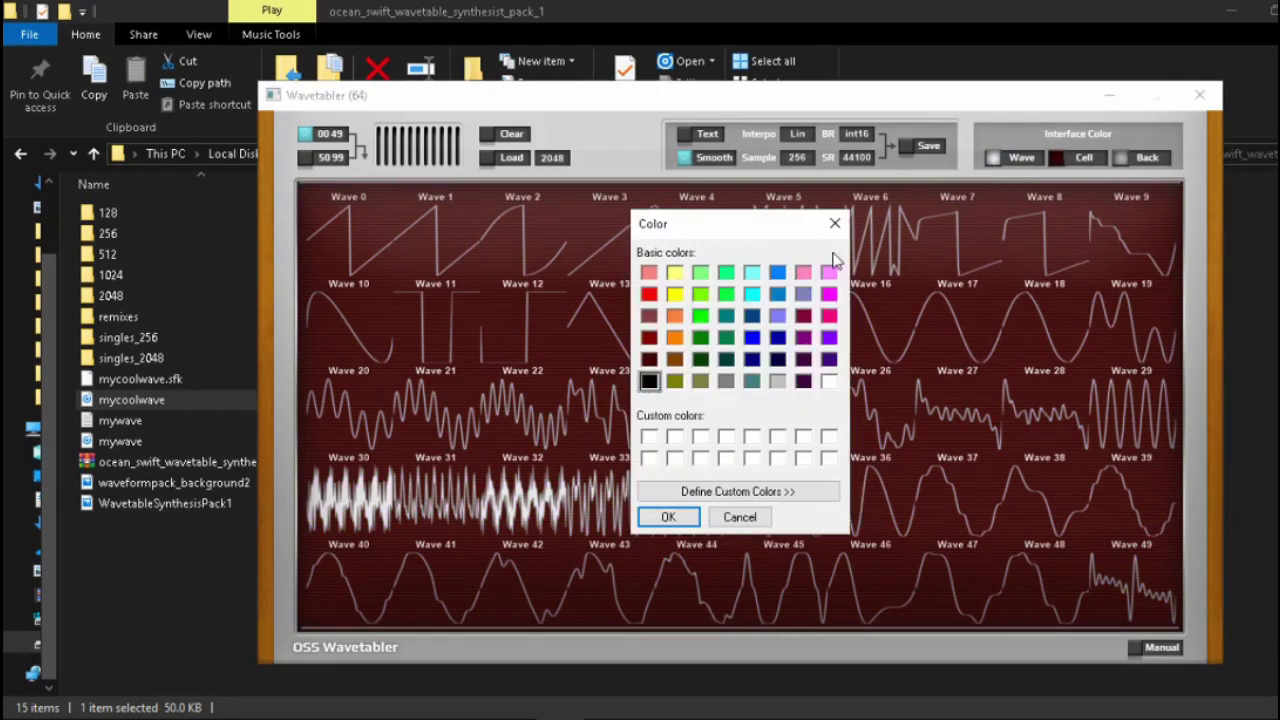
left_click(777, 294)
left_click(668, 517)
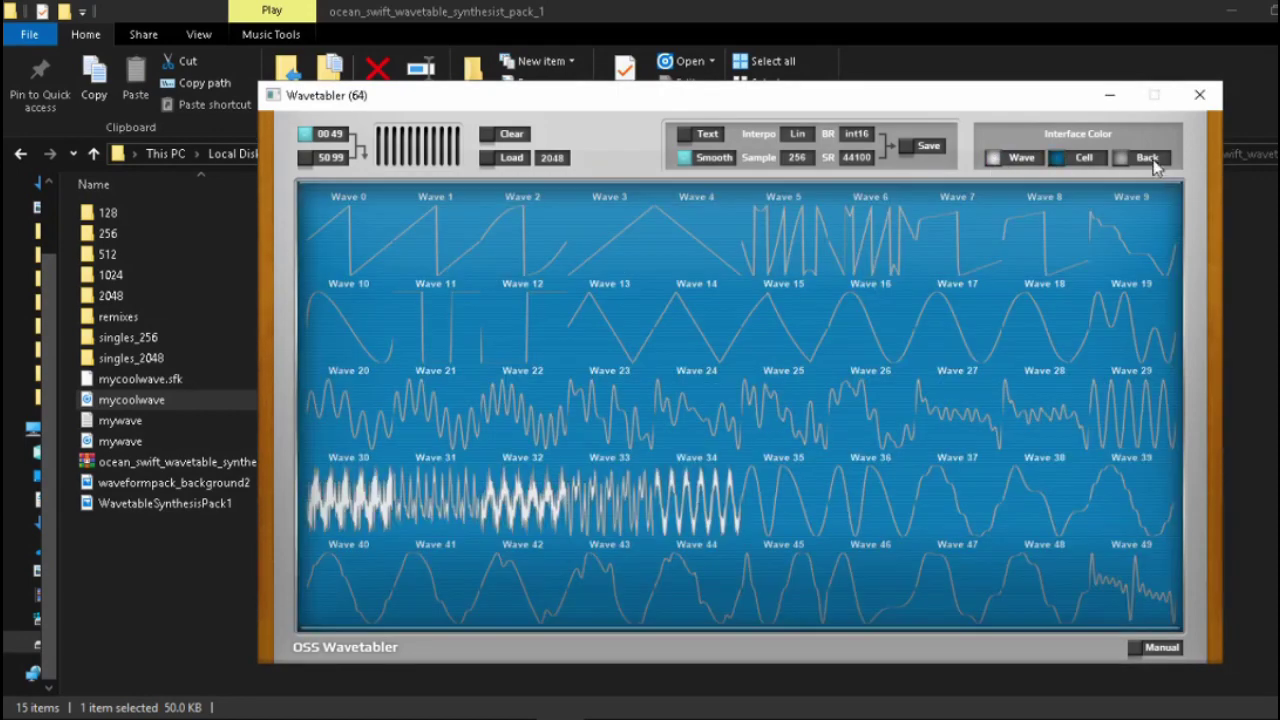
left_click(1060, 160)
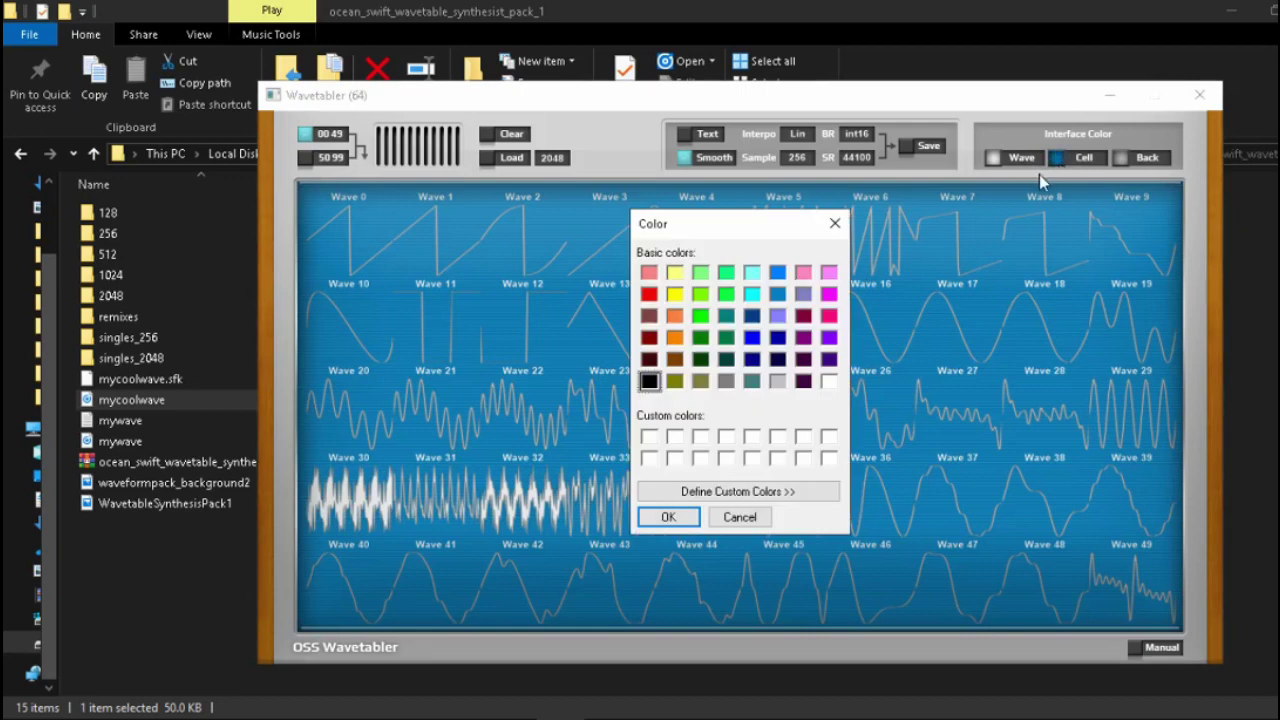
left_click(777, 337)
left_click(668, 517)
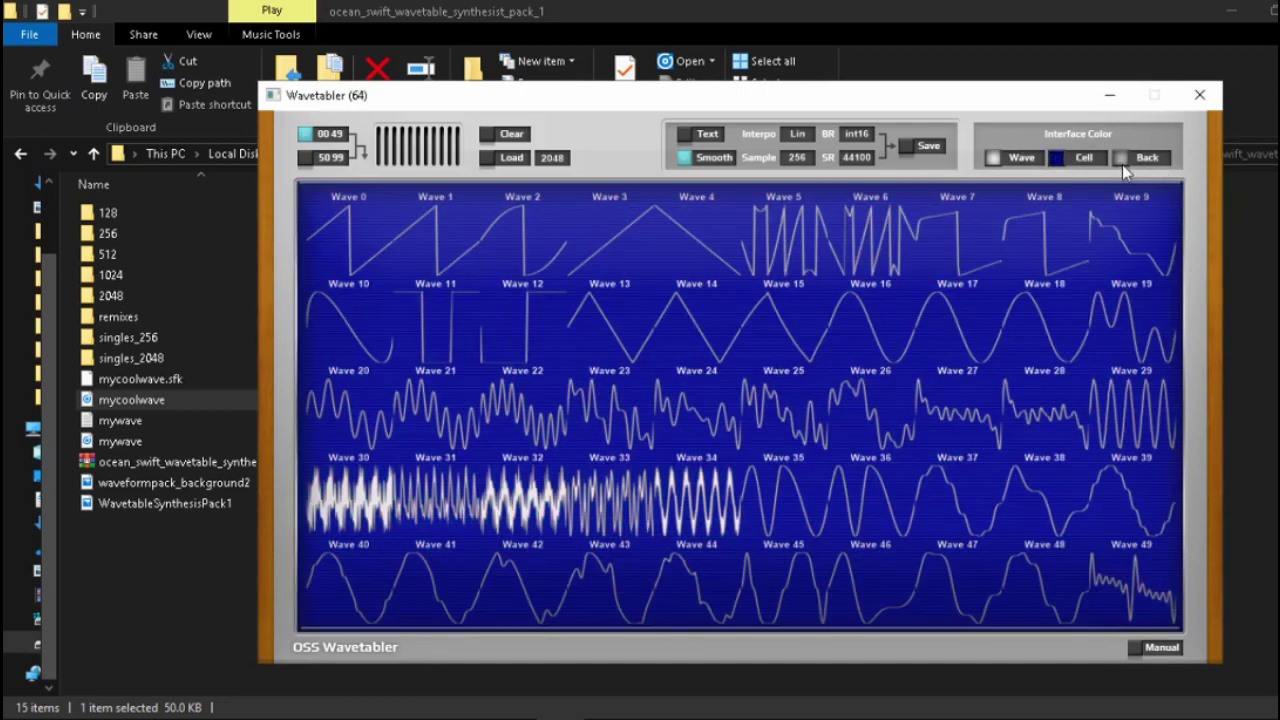
Step: Set the surrounding frame colour to dark red after briefly trying light grey
left_click(1121, 160)
left_click(777, 381)
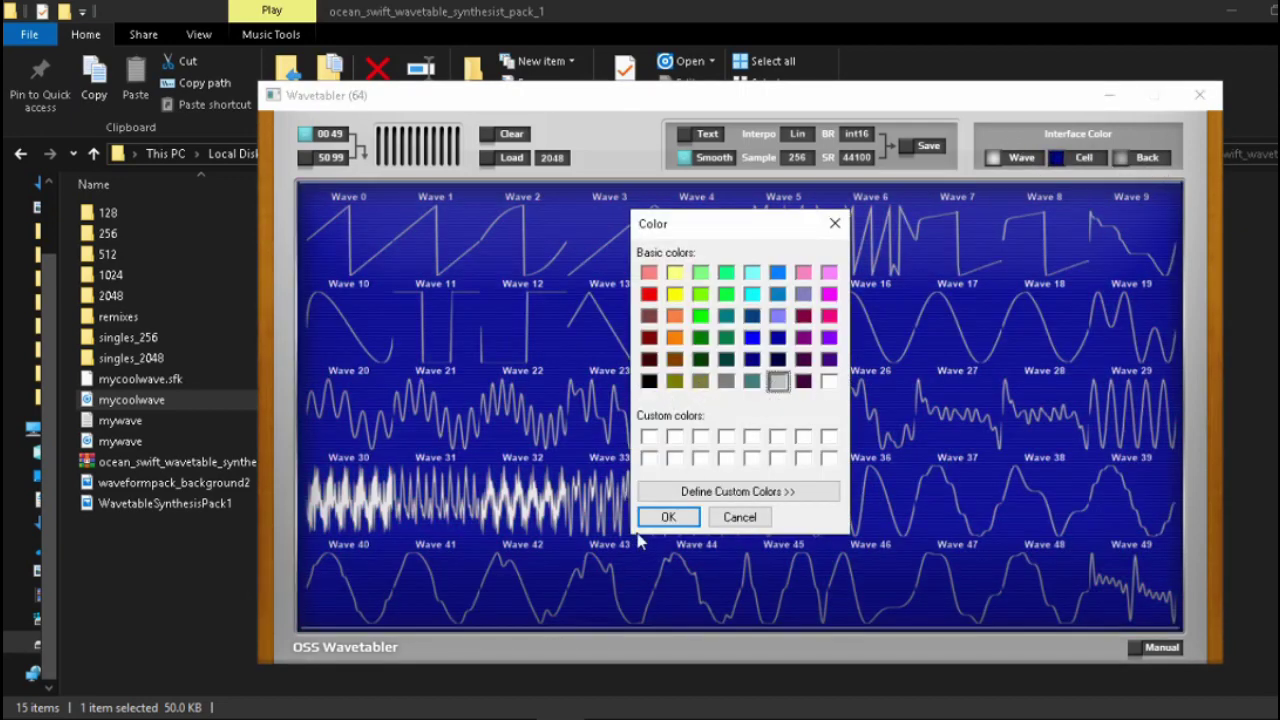
left_click(668, 517)
left_click(1121, 159)
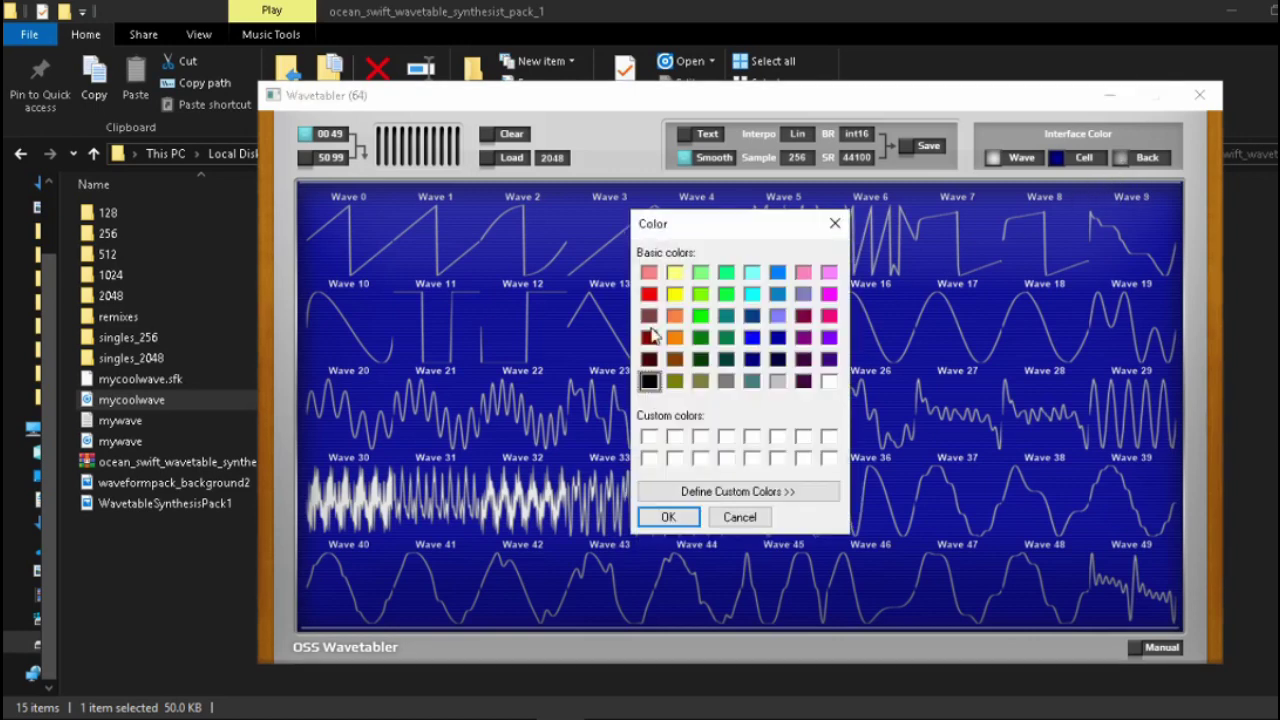
left_click(649, 337)
left_click(668, 491)
left_click(668, 517)
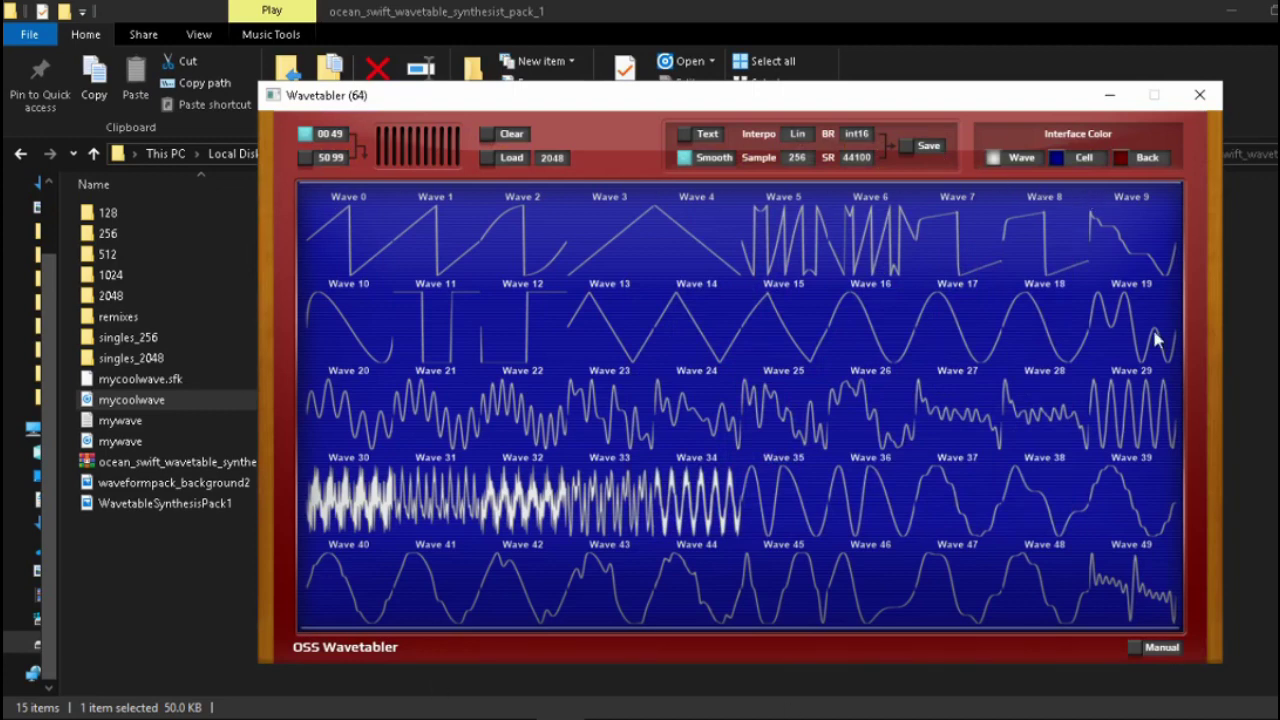
Step: Open the Wavetabler manual PDF and find the Interface Colors section on page 2
left_click(1134, 648)
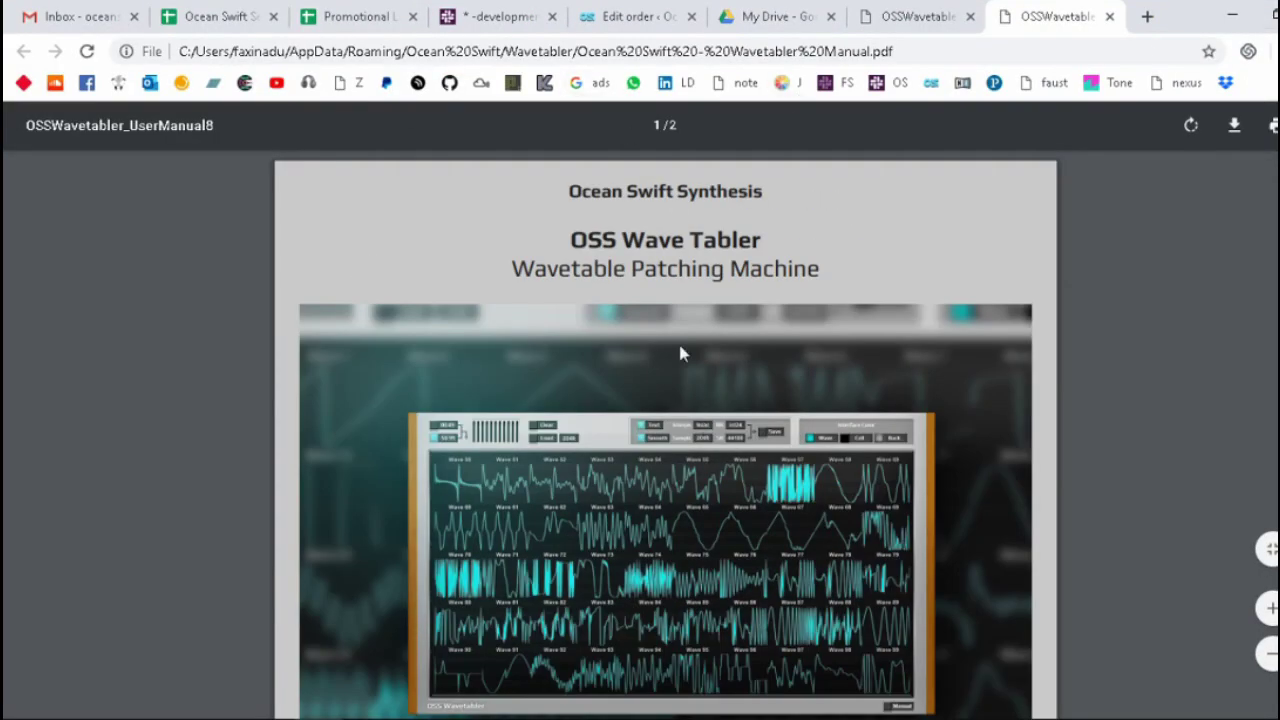
scroll(690, 325, "down", 3)
scroll(766, 420, "down", 2)
scroll(766, 420, "up", 4)
scroll(780, 415, "down", 10)
scroll(777, 463, "down", 3)
scroll(777, 463, "up", 8)
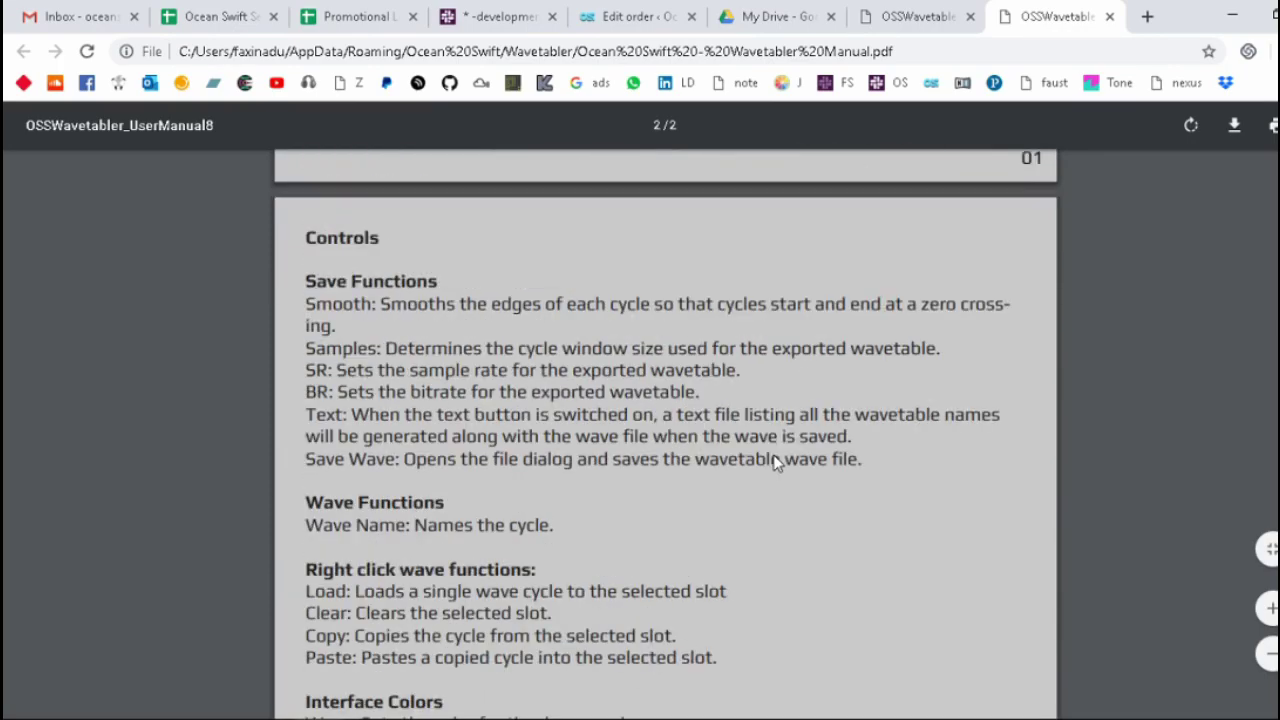
scroll(777, 463, "up", 5)
scroll(780, 462, "down", 3)
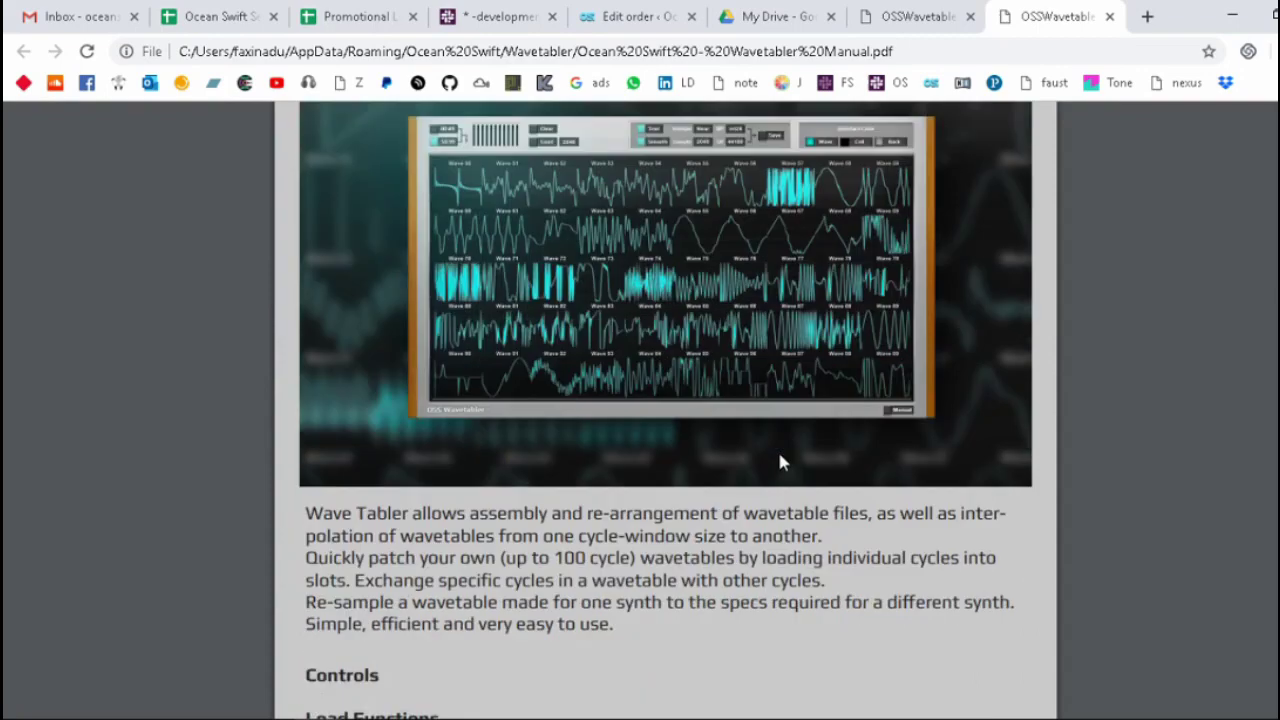
scroll(780, 457, "up", 1)
scroll(780, 457, "down", 10)
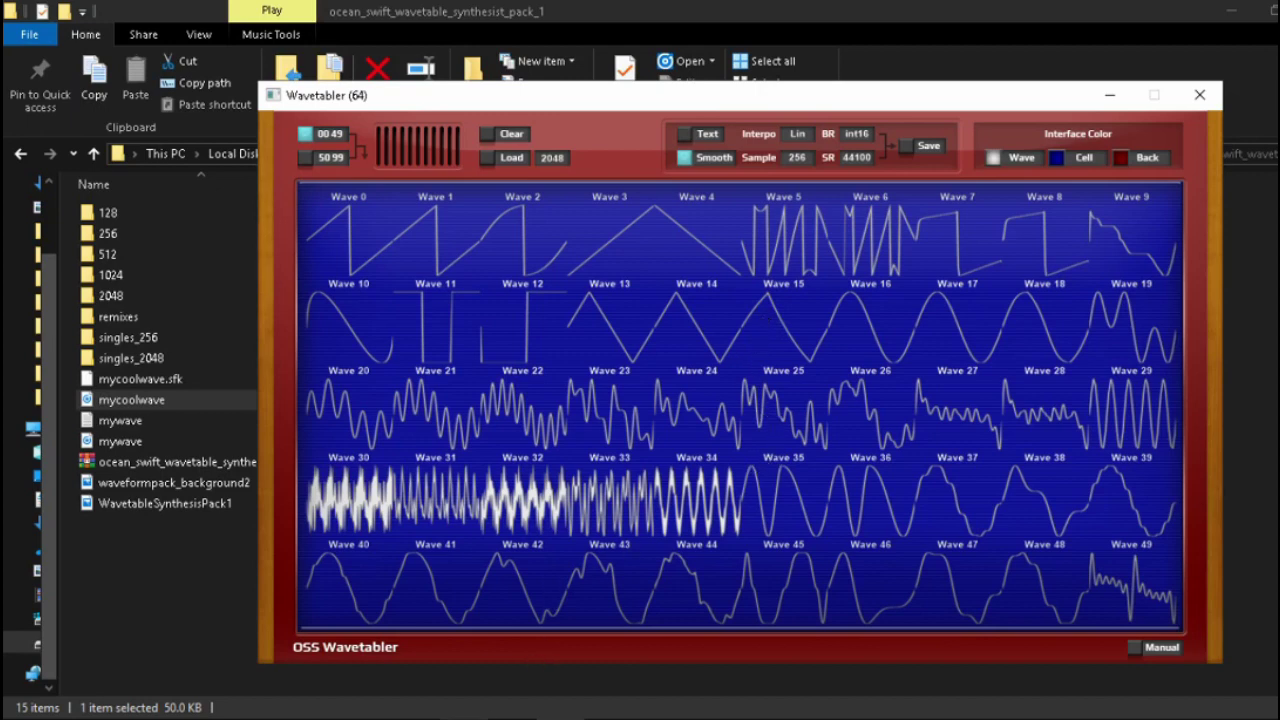
Step: Return to the Wavetabler window showing white waves on dark blue cells in a dark red frame
mouse_move(464, 718)
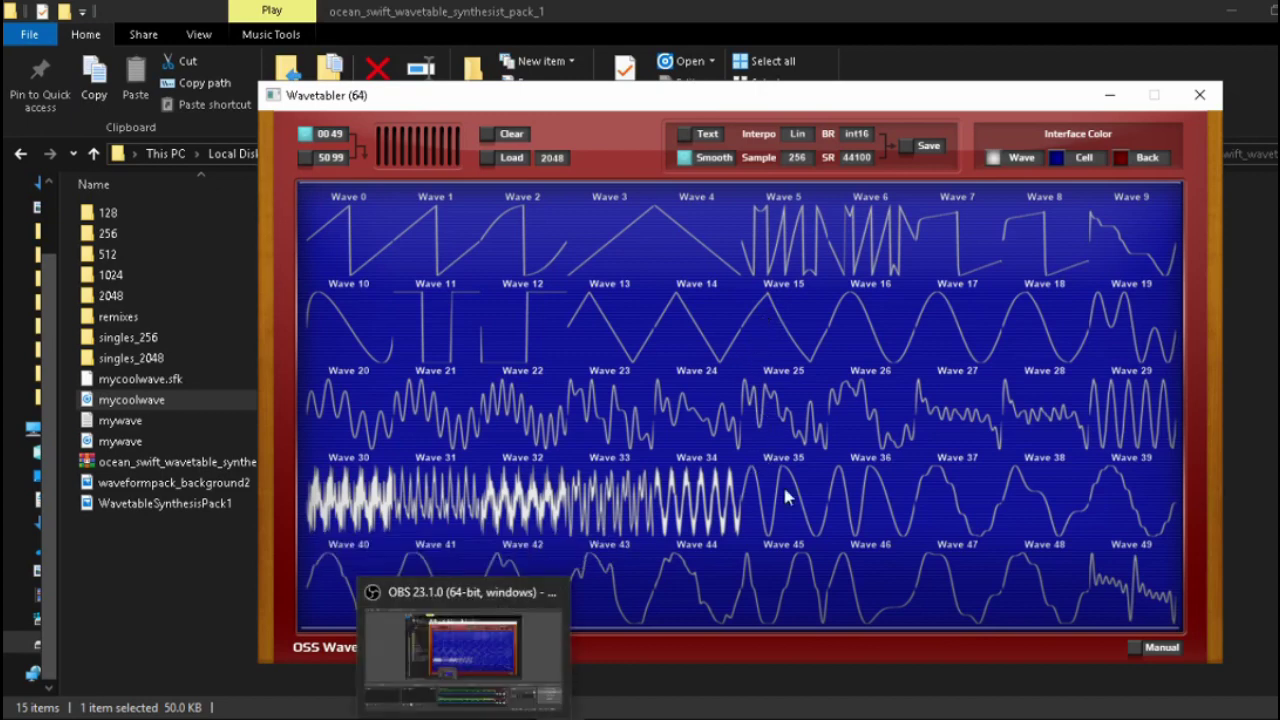